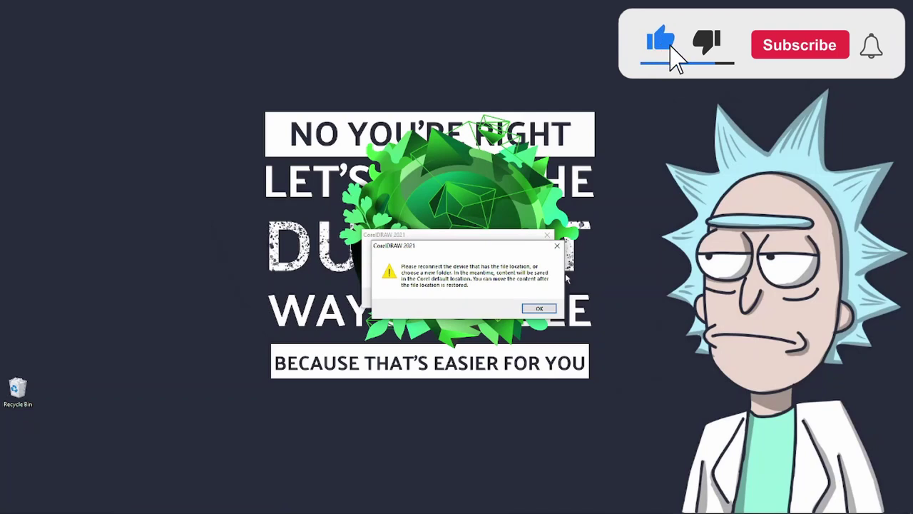
Dismiss the startup warning about the missing file location.
{"action": "left_click", "coordinate": [548, 235]}
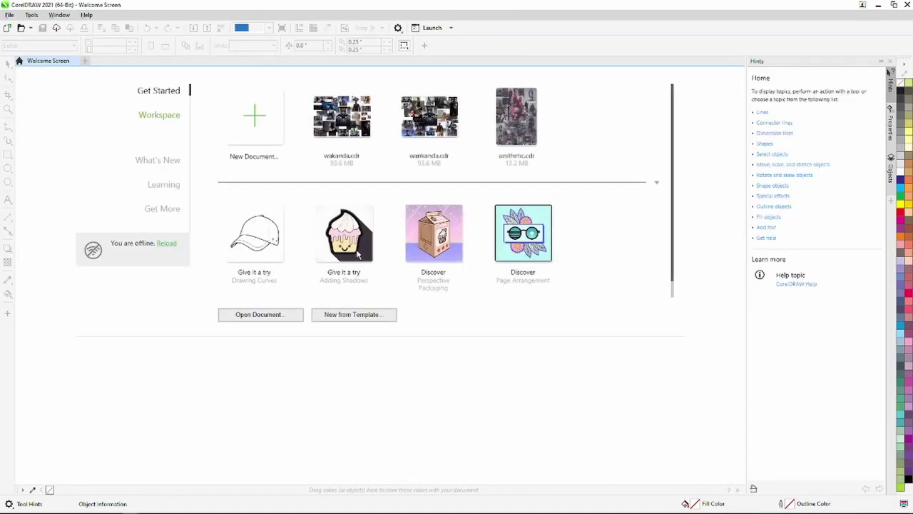
Create a new blank A4 document named 'rick and morty'.
{"action": "left_click", "coordinate": [227, 105]}
{"action": "type", "text": "rick and morty"}
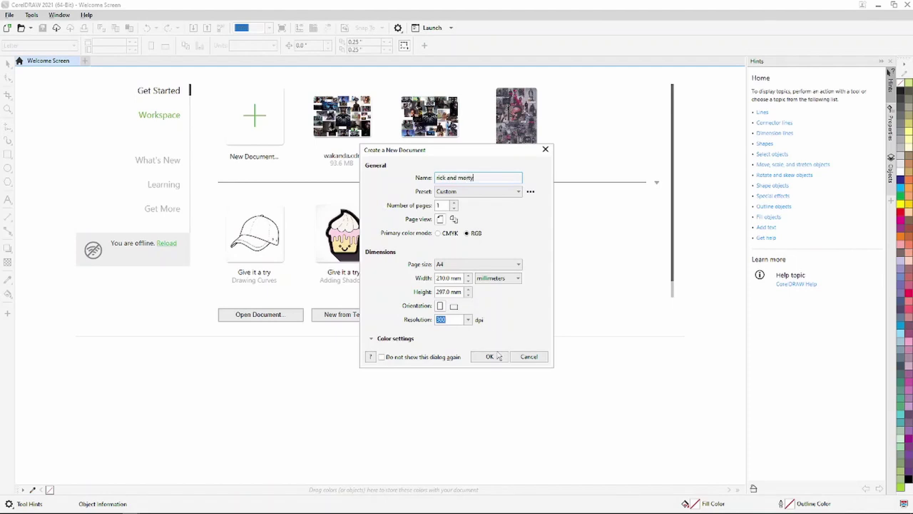
{"action": "left_click", "coordinate": [499, 356]}
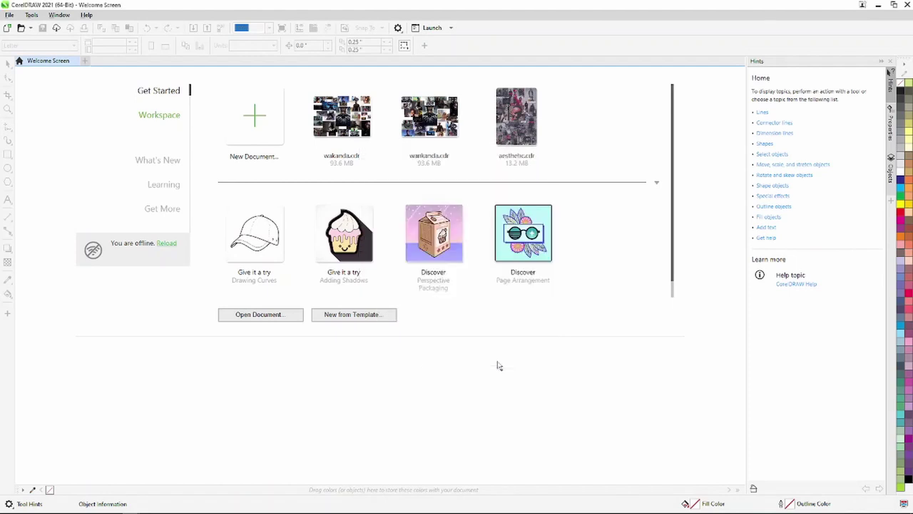
{"action": "scroll", "coordinate": [281, 202], "scroll_direction": "down", "scroll_amount": 1}
{"action": "scroll", "coordinate": [319, 255], "scroll_direction": "up", "scroll_amount": 2}
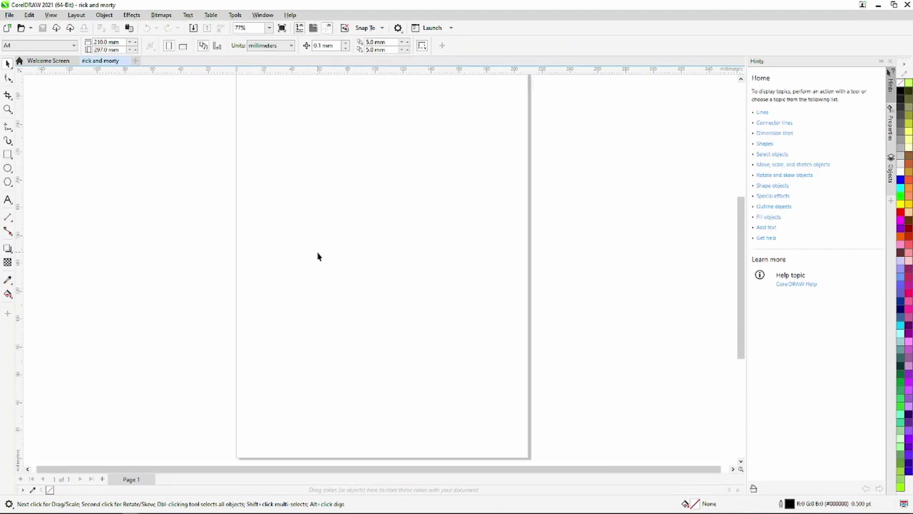
{"action": "scroll", "coordinate": [357, 180], "scroll_direction": "down", "scroll_amount": 3}
{"action": "right_click", "coordinate": [358, 180]}
Import the Rick image from Z FILES > rick and morty and place it on the page.
{"action": "left_click", "coordinate": [385, 230]}
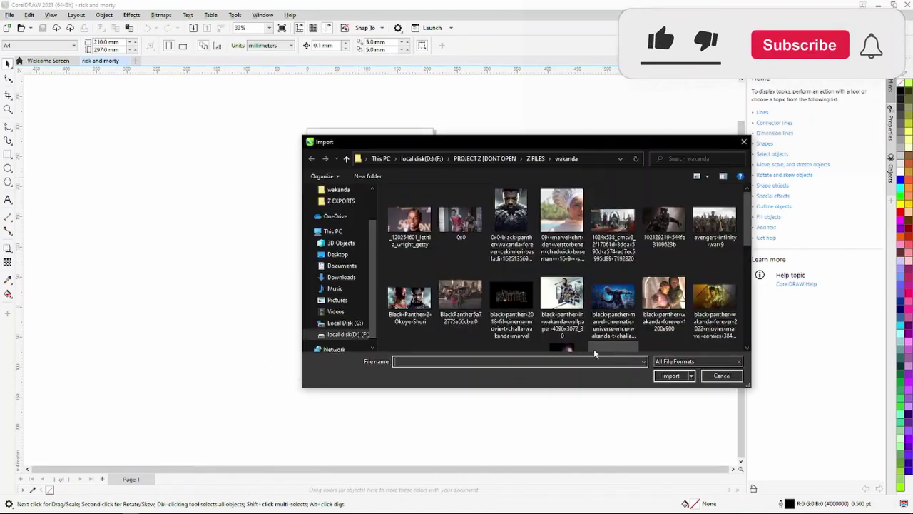
{"action": "left_click", "coordinate": [536, 159]}
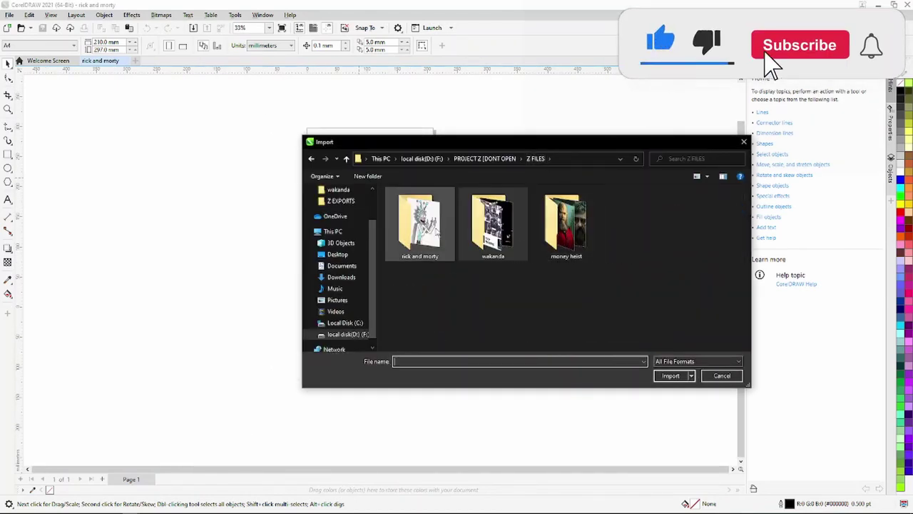
{"action": "double_click", "coordinate": [409, 214]}
{"action": "left_click", "coordinate": [411, 225]}
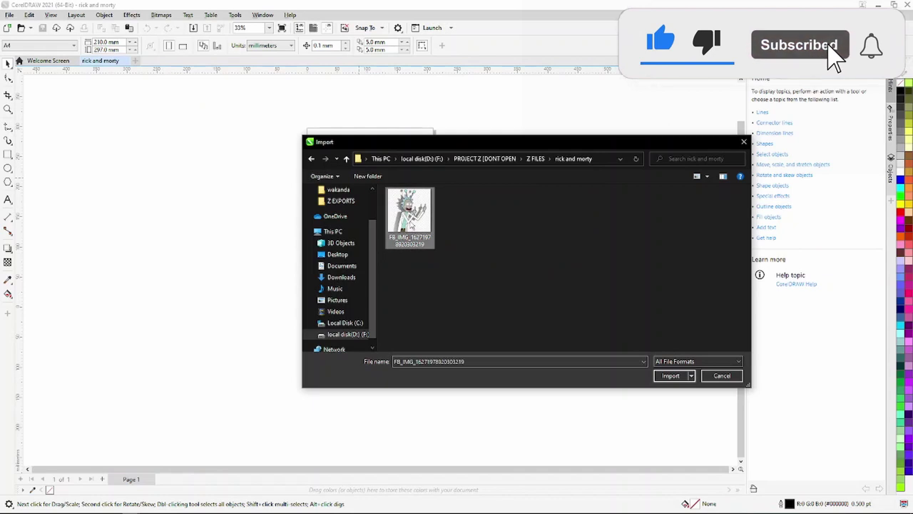
{"action": "left_click", "coordinate": [670, 374]}
{"action": "left_click", "coordinate": [303, 194]}
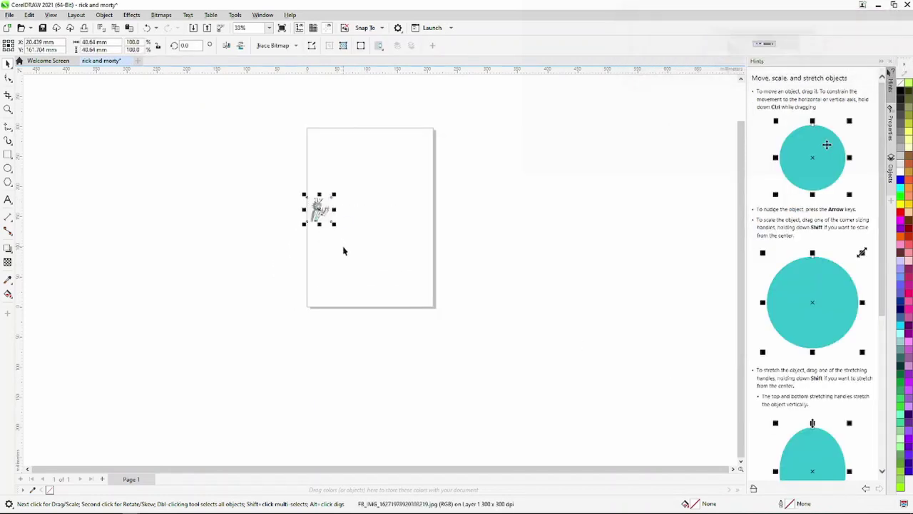
Deselect the image, zoom in on it, and pick the Freehand curve tool.
{"action": "left_click", "coordinate": [312, 235]}
{"action": "scroll", "coordinate": [336, 221], "scroll_direction": "up", "scroll_amount": 2}
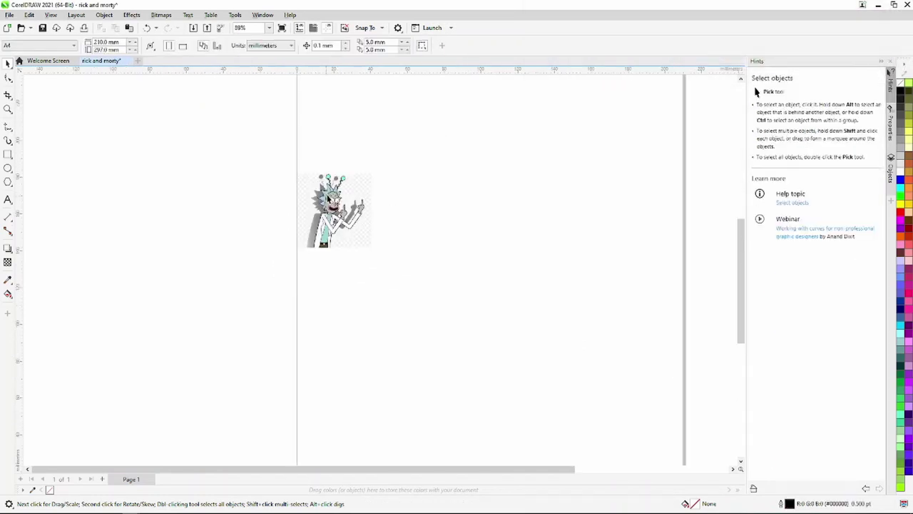
{"action": "scroll", "coordinate": [343, 218], "scroll_direction": "up", "scroll_amount": 3}
{"action": "scroll", "coordinate": [346, 217], "scroll_direction": "up", "scroll_amount": 2}
{"action": "scroll", "coordinate": [345, 217], "scroll_direction": "down", "scroll_amount": 1}
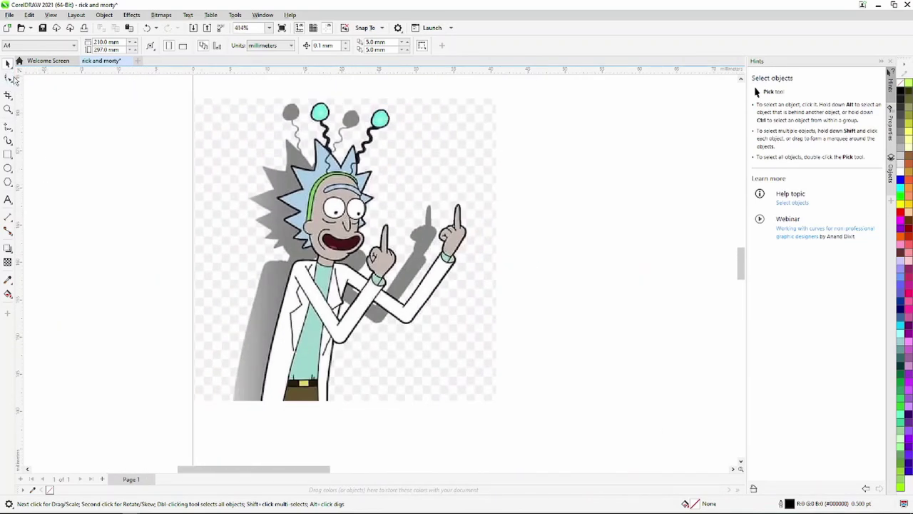
{"action": "left_click", "coordinate": [8, 127]}
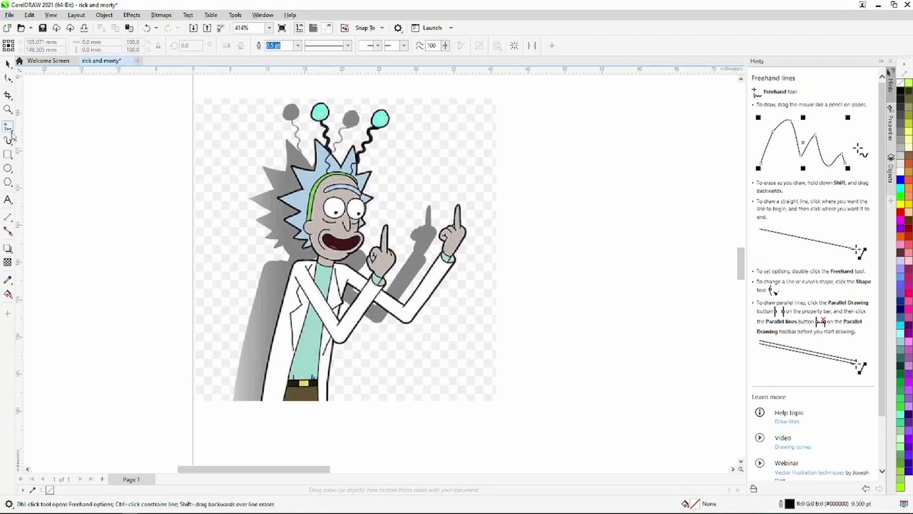
{"action": "left_click", "coordinate": [11, 135]}
Switch to the Pen tool and place the first nodes along Rick's hair edge.
{"action": "left_click", "coordinate": [41, 147]}
{"action": "scroll", "coordinate": [286, 168], "scroll_direction": "up", "scroll_amount": 2}
{"action": "scroll", "coordinate": [286, 168], "scroll_direction": "down", "scroll_amount": 1}
{"action": "scroll", "coordinate": [284, 165], "scroll_direction": "up", "scroll_amount": 2}
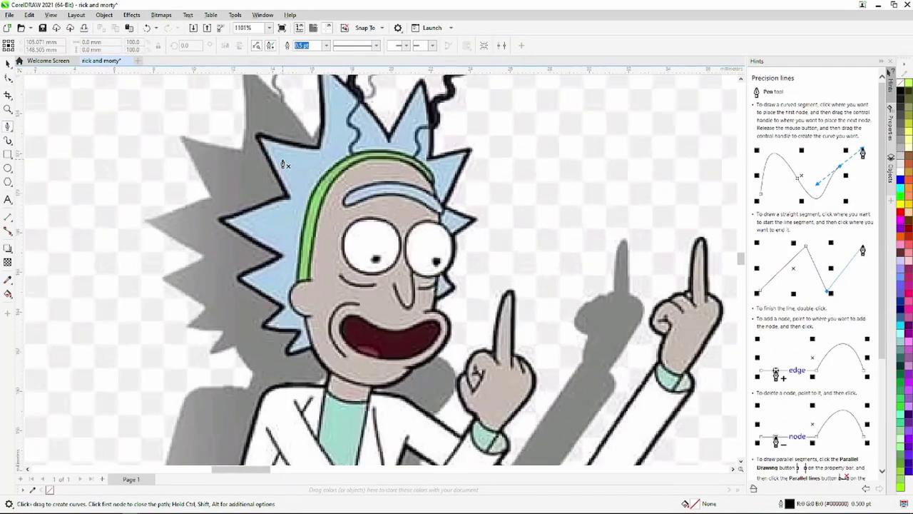
{"action": "scroll", "coordinate": [284, 165], "scroll_direction": "up", "scroll_amount": 1}
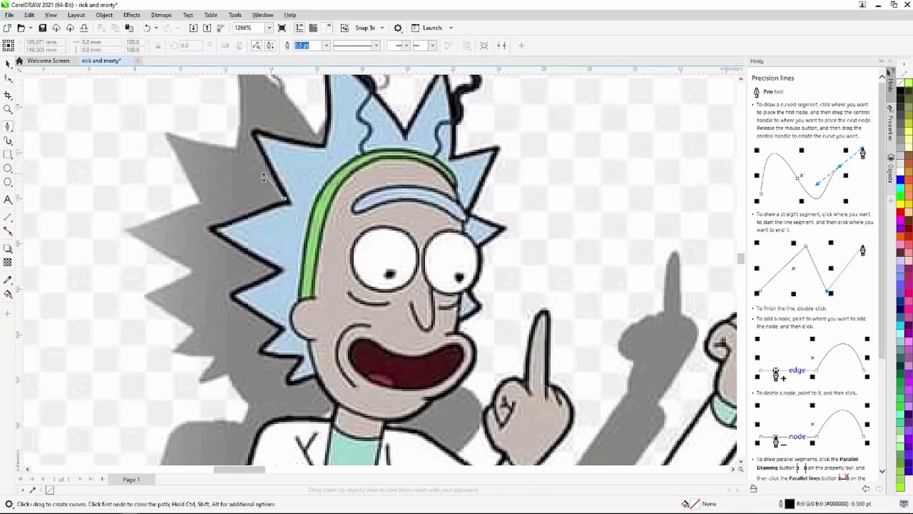
{"action": "left_click", "coordinate": [284, 201]}
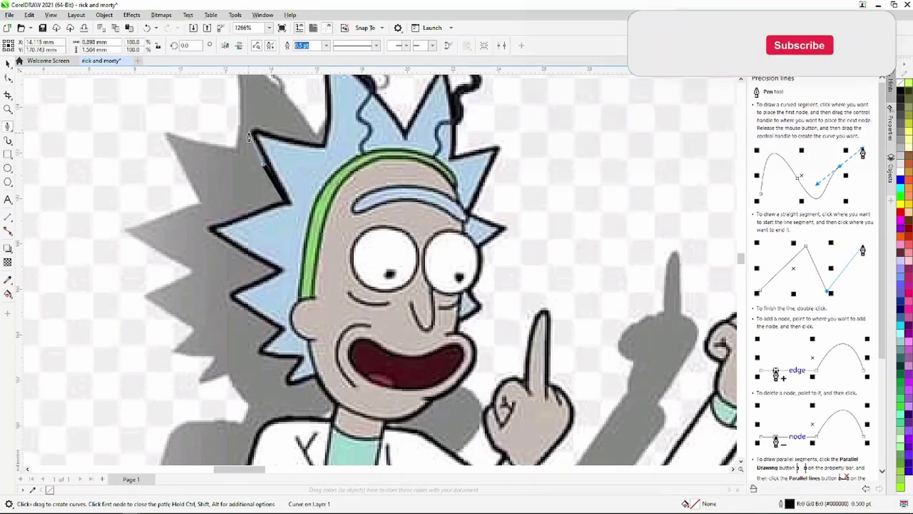
{"action": "left_click", "coordinate": [252, 128]}
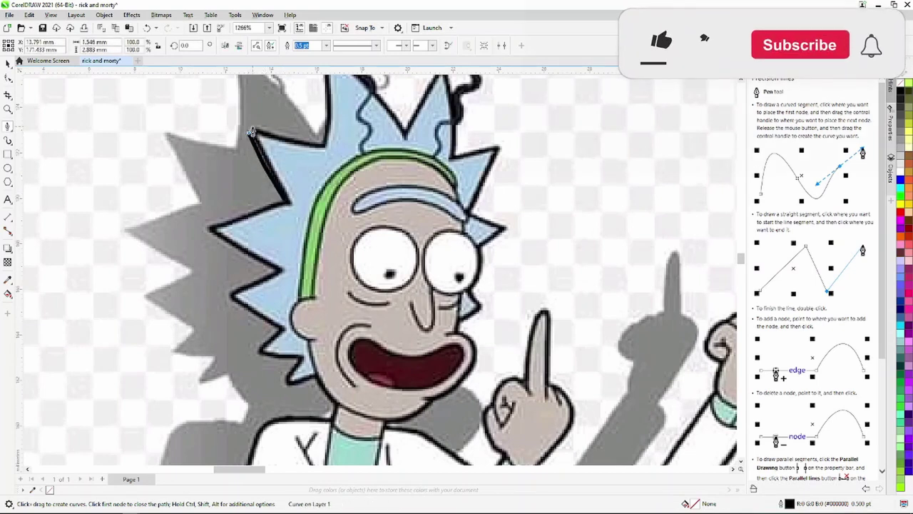
Keep the solid outline style and add a node at the next hair spike.
{"action": "left_click", "coordinate": [376, 45]}
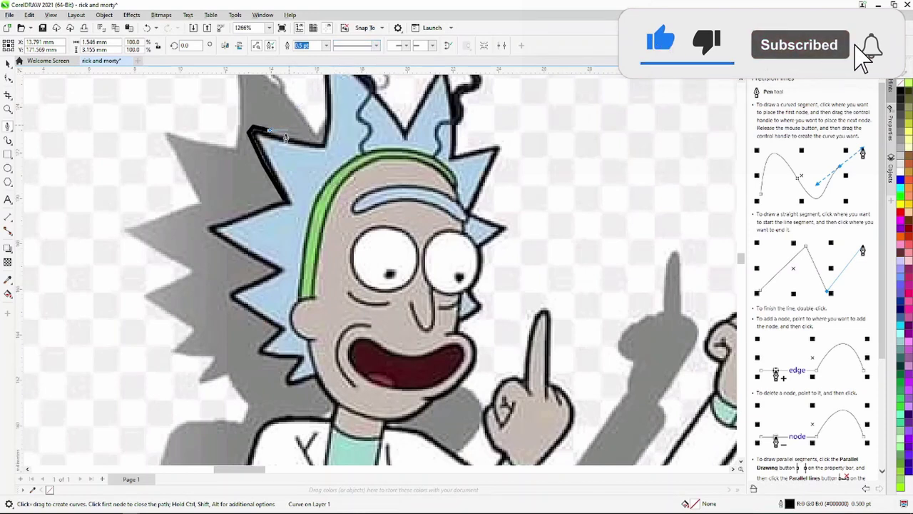
{"action": "left_click", "coordinate": [366, 63]}
{"action": "left_click", "coordinate": [325, 146]}
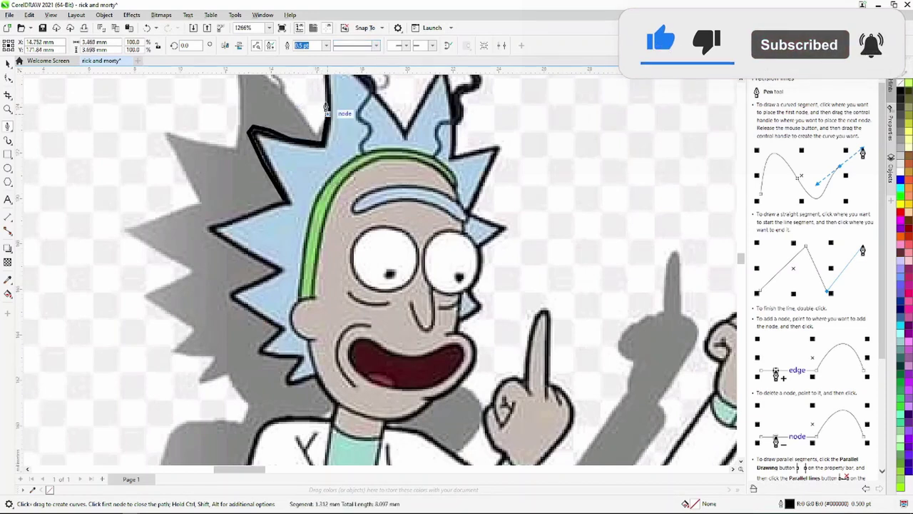
{"action": "scroll", "coordinate": [325, 92], "scroll_direction": "down", "scroll_amount": 2}
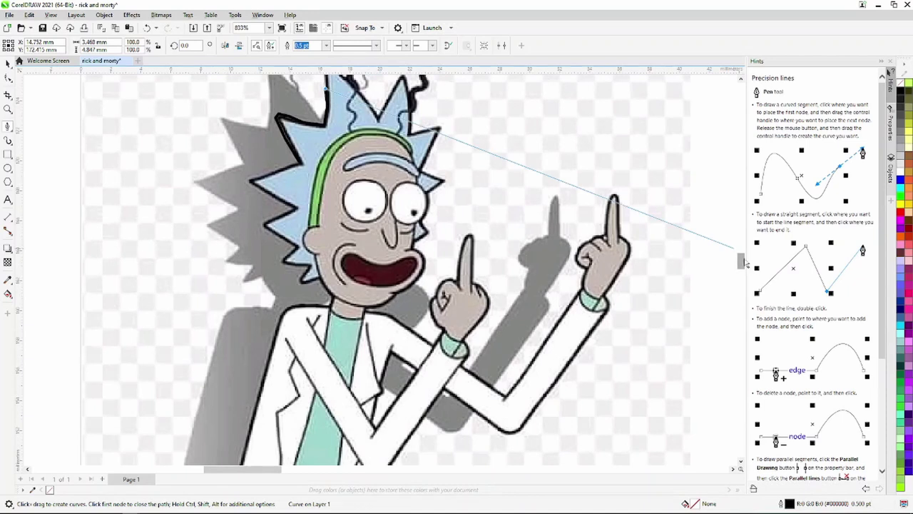
{"action": "scroll", "coordinate": [335, 357], "scroll_direction": "up", "scroll_amount": 3}
{"action": "scroll", "coordinate": [336, 357], "scroll_direction": "up", "scroll_amount": 3}
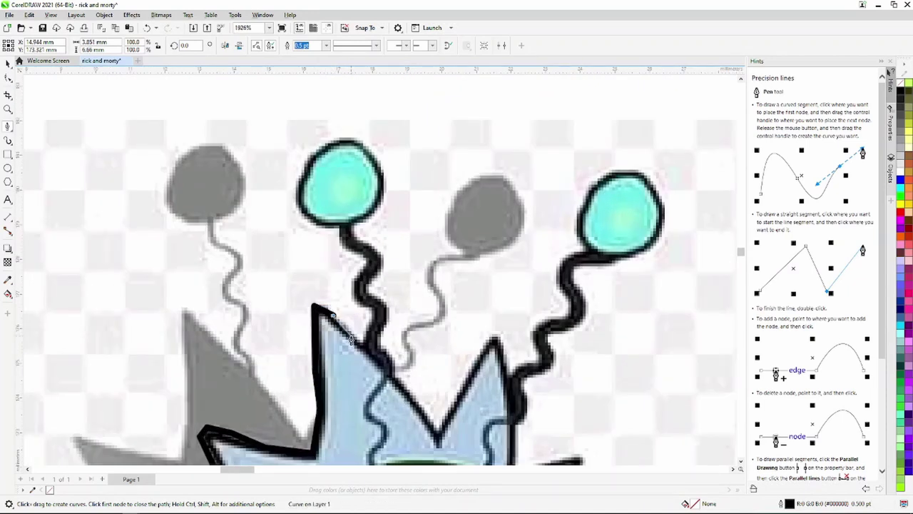
Trace nodes up the antenna stalk, into the spike valley, and to the right antenna bulb.
{"action": "left_click", "coordinate": [352, 339]}
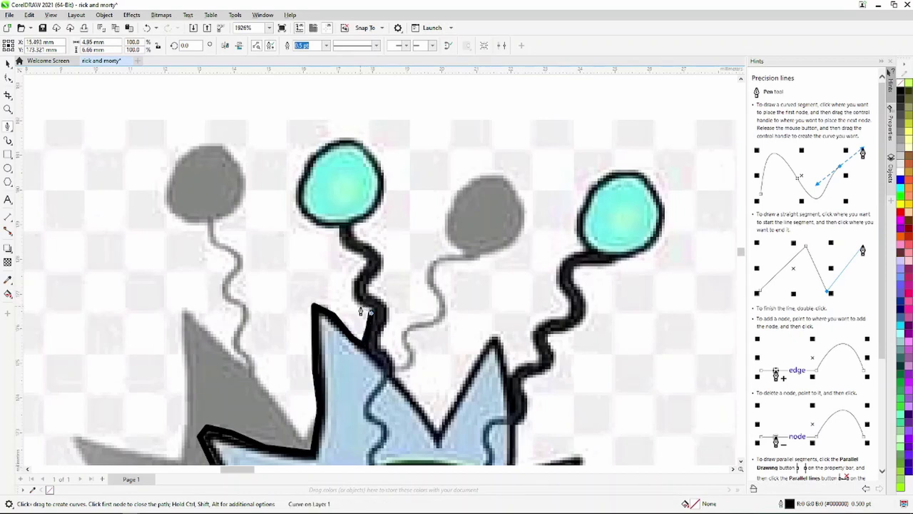
{"action": "left_click", "coordinate": [366, 260]}
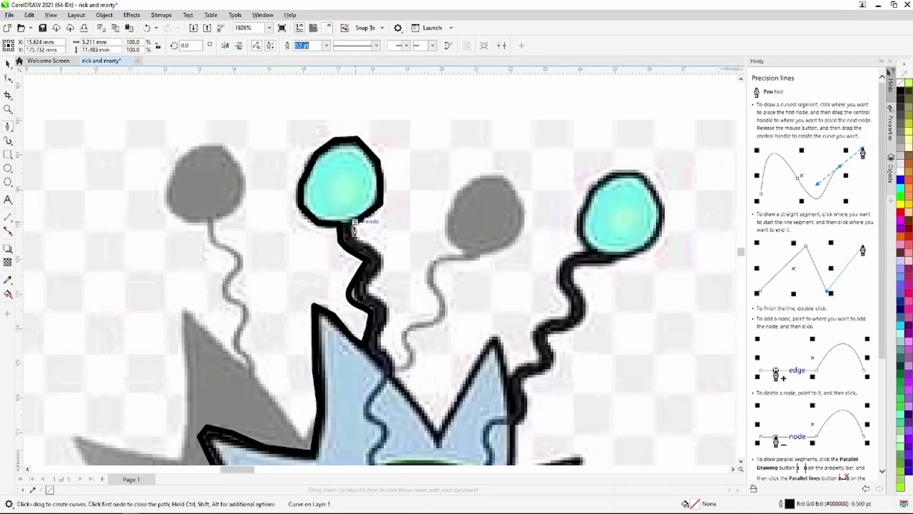
{"action": "left_click", "coordinate": [385, 269]}
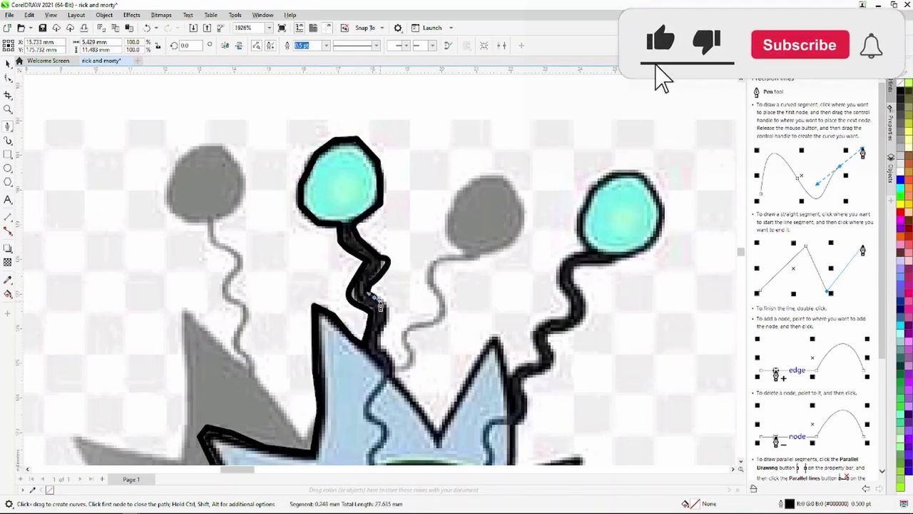
{"action": "left_click", "coordinate": [391, 354]}
{"action": "left_click", "coordinate": [391, 380]}
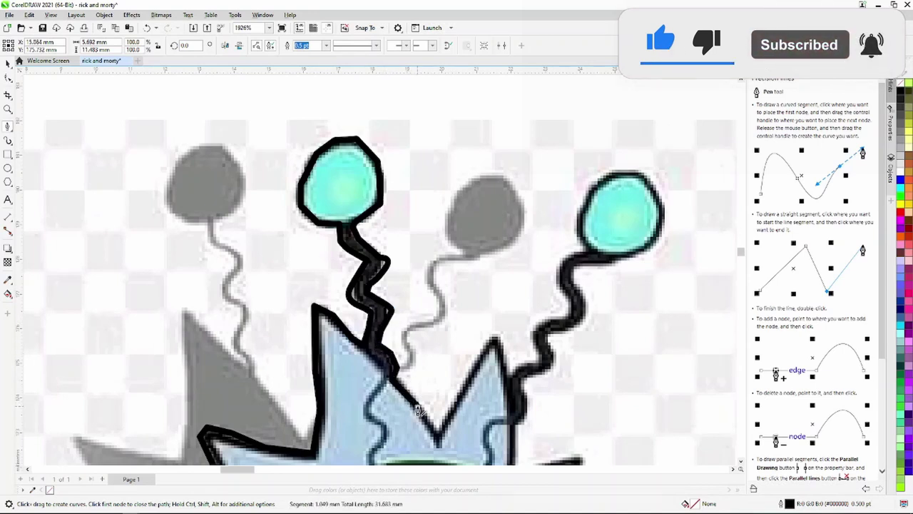
{"action": "left_click", "coordinate": [433, 433]}
{"action": "left_click", "coordinate": [493, 343]}
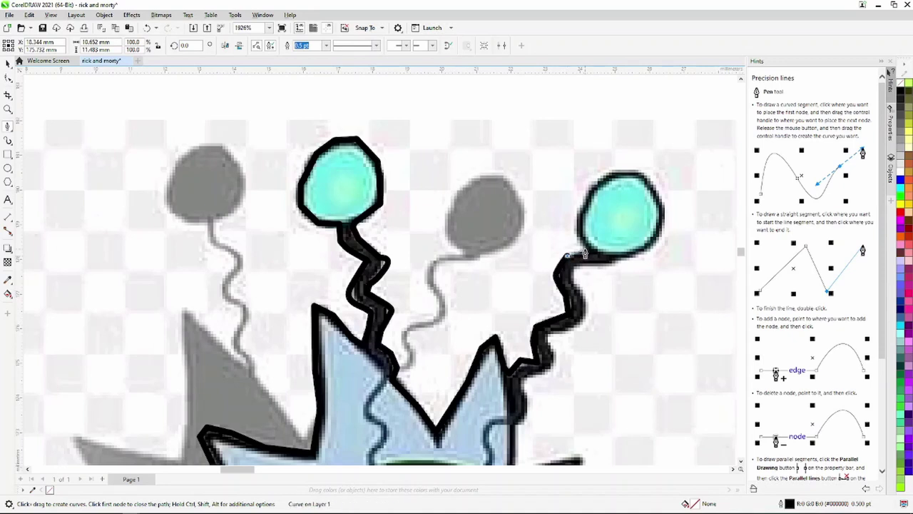
{"action": "left_click", "coordinate": [606, 177]}
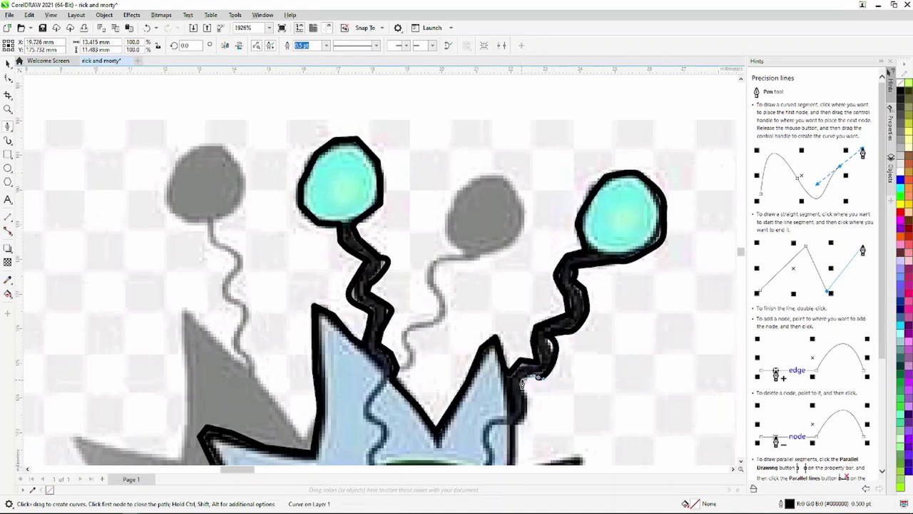
{"action": "scroll", "coordinate": [525, 417], "scroll_direction": "down", "scroll_amount": 3}
{"action": "scroll", "coordinate": [531, 414], "scroll_direction": "up", "scroll_amount": 3}
Trace down the hair's right side past the brow and spike tip to the eye.
{"action": "left_click", "coordinate": [517, 421]}
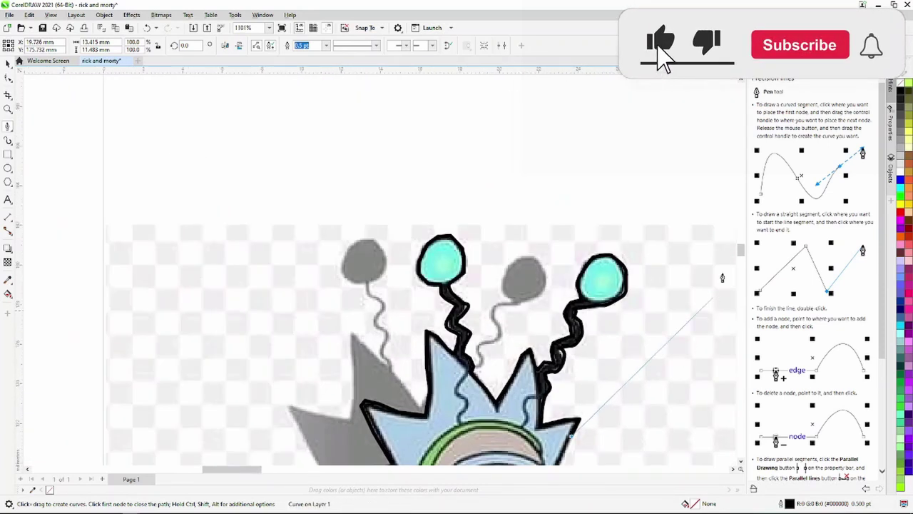
{"action": "scroll", "coordinate": [574, 443], "scroll_direction": "down", "scroll_amount": 3}
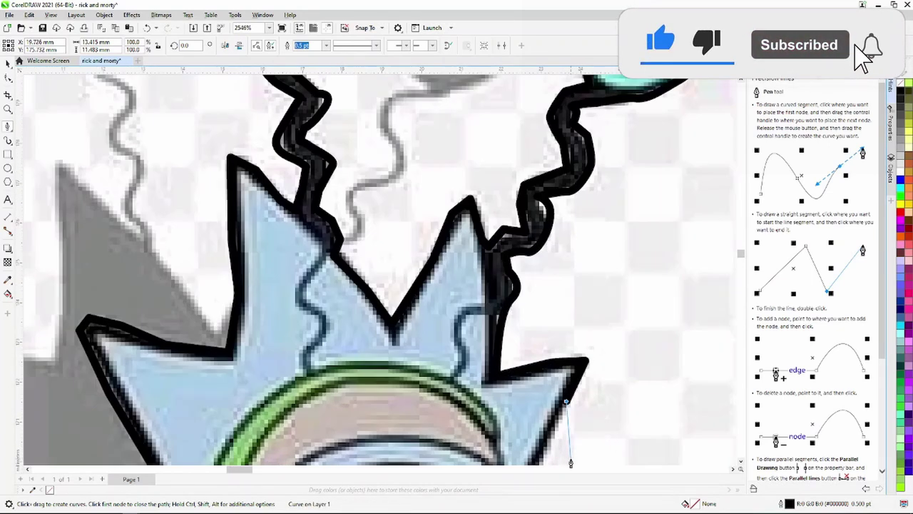
{"action": "scroll", "coordinate": [582, 428], "scroll_direction": "up", "scroll_amount": 3}
{"action": "scroll", "coordinate": [741, 264], "scroll_direction": "down", "scroll_amount": 10}
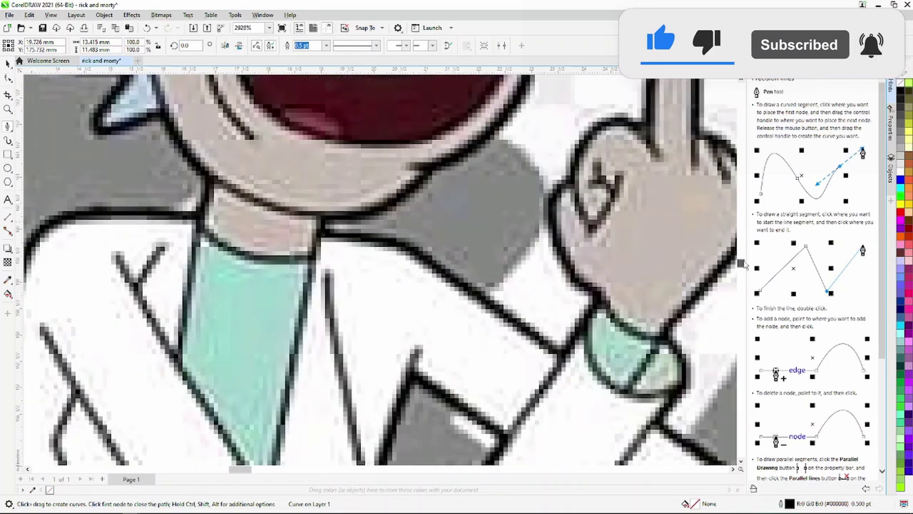
{"action": "scroll", "coordinate": [517, 296], "scroll_direction": "up", "scroll_amount": 8}
{"action": "left_click", "coordinate": [518, 296]}
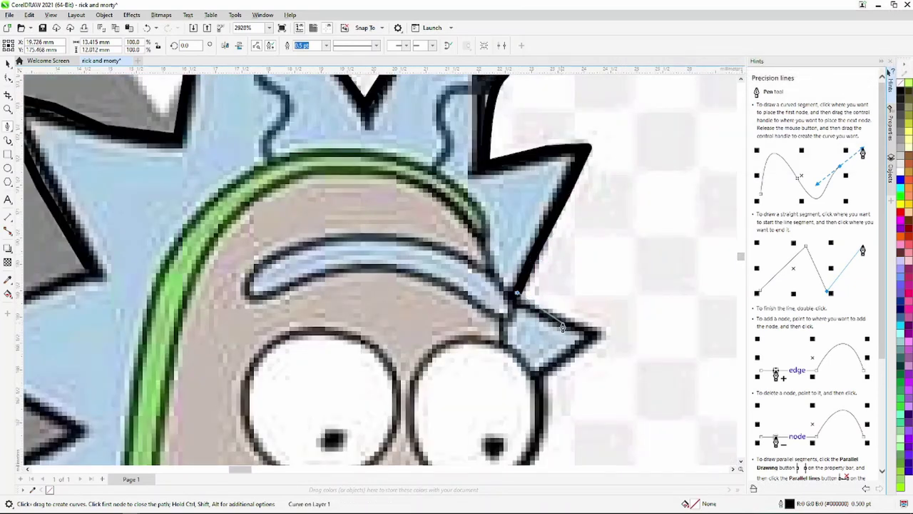
{"action": "left_click", "coordinate": [562, 323]}
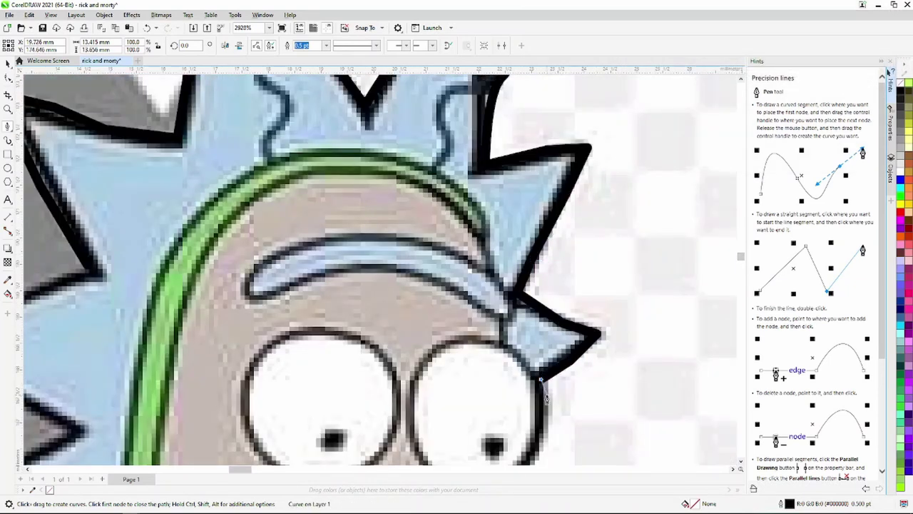
{"action": "left_click", "coordinate": [544, 439]}
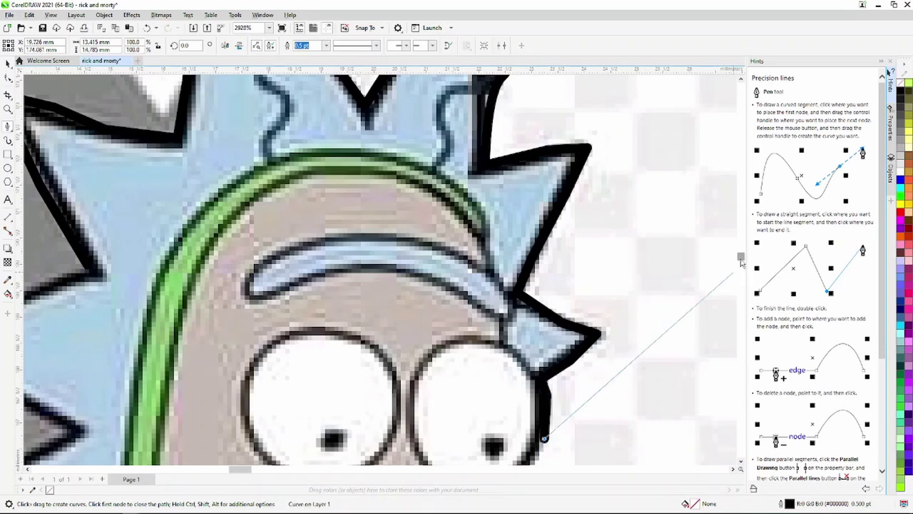
Continue the outline along Rick's cheek and jaw toward the collar.
{"action": "scroll", "coordinate": [740, 262], "scroll_direction": "down", "scroll_amount": 3}
{"action": "left_click", "coordinate": [549, 361]}
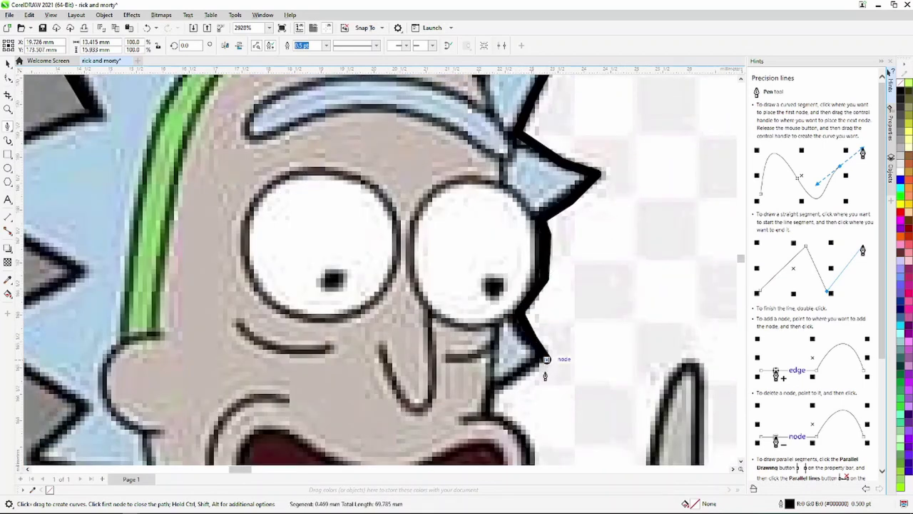
{"action": "left_click", "coordinate": [495, 406]}
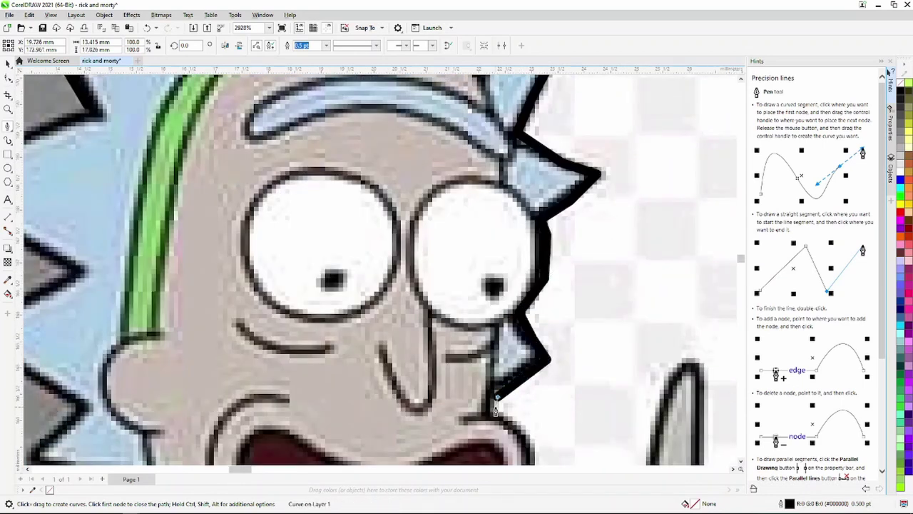
{"action": "left_click", "coordinate": [529, 436]}
{"action": "scroll", "coordinate": [739, 262], "scroll_direction": "down", "scroll_amount": 6}
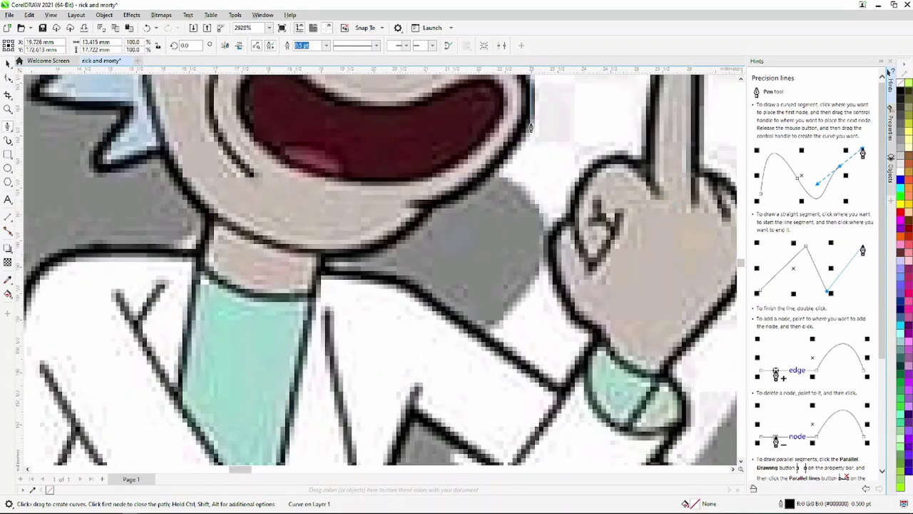
{"action": "left_click", "coordinate": [430, 209]}
{"action": "left_click", "coordinate": [407, 235]}
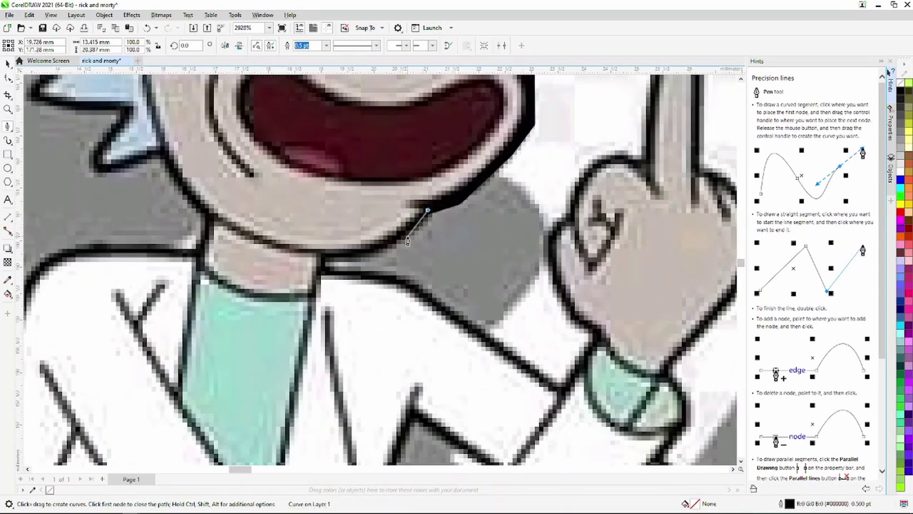
{"action": "left_click", "coordinate": [329, 262]}
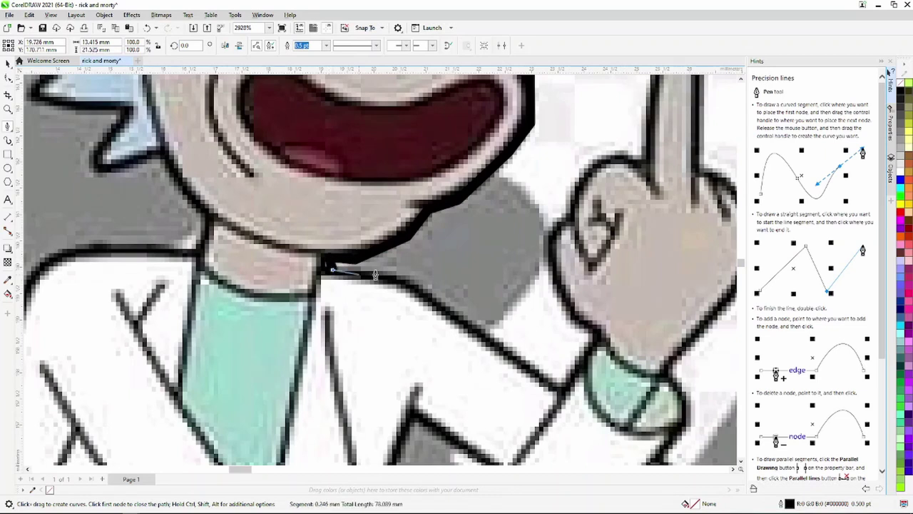
Trace the collar to its corner, then up the hand's left side and top.
{"action": "left_click", "coordinate": [460, 319]}
{"action": "left_click", "coordinate": [560, 389]}
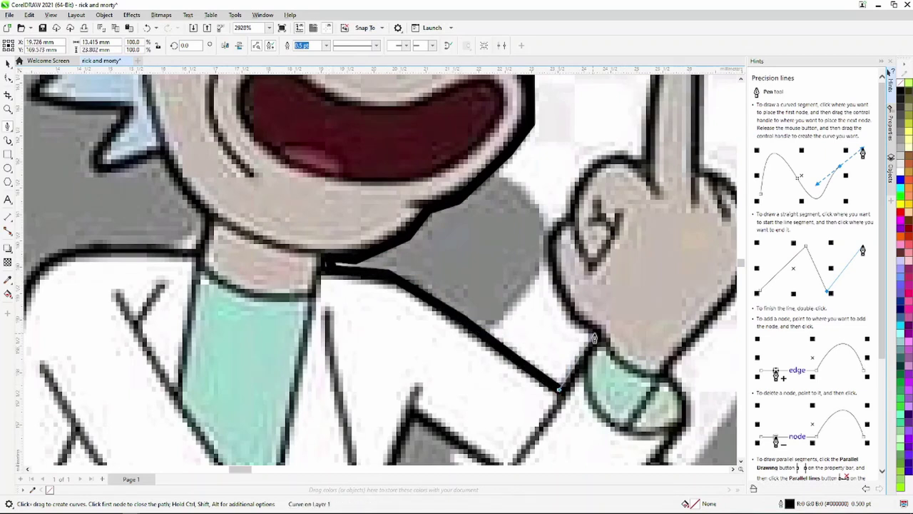
{"action": "left_click", "coordinate": [595, 335]}
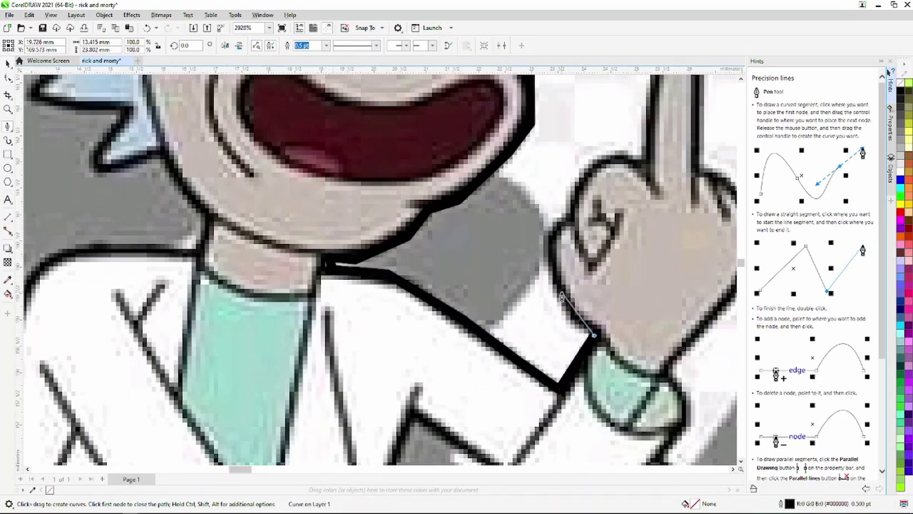
{"action": "left_click", "coordinate": [578, 177]}
{"action": "left_click", "coordinate": [614, 153]}
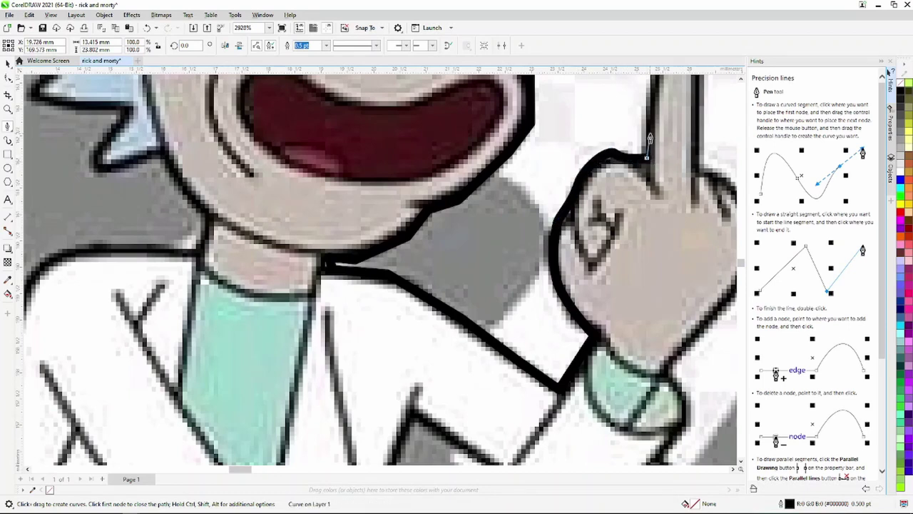
{"action": "scroll", "coordinate": [731, 266], "scroll_direction": "up", "scroll_amount": 2}
{"action": "scroll", "coordinate": [713, 278], "scroll_direction": "up", "scroll_amount": 3}
{"action": "scroll", "coordinate": [703, 285], "scroll_direction": "down", "scroll_amount": 2}
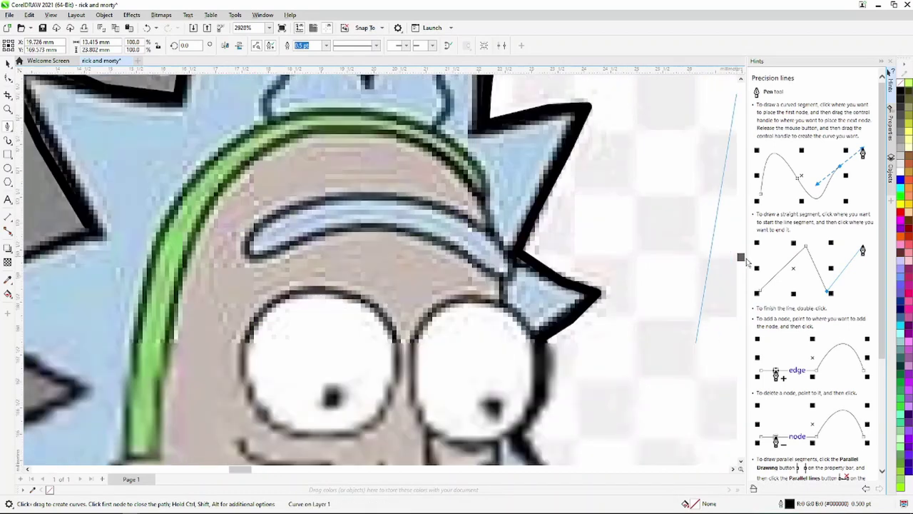
{"action": "scroll", "coordinate": [638, 295], "scroll_direction": "down", "scroll_amount": 2}
Outline the raised middle finger over its tip and down its right side.
{"action": "left_click", "coordinate": [668, 180]}
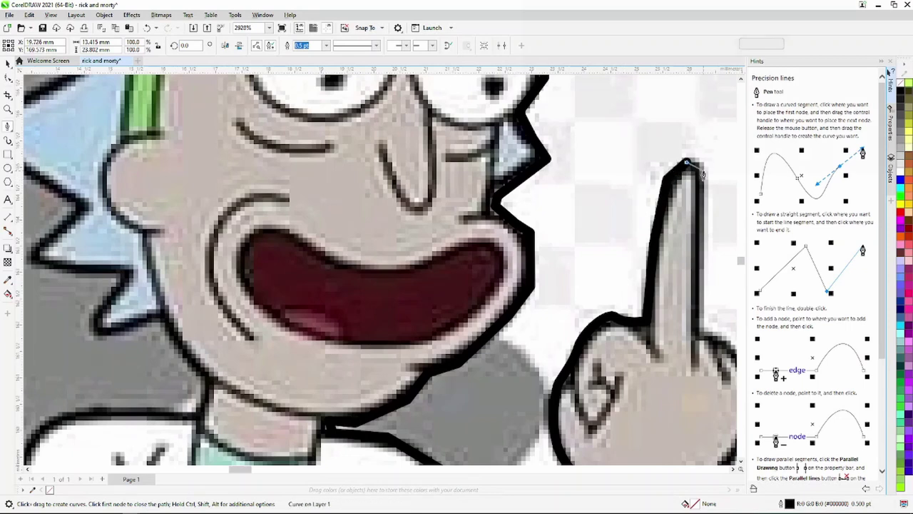
{"action": "left_click_drag", "start_coordinate": [699, 330], "coordinate": [711, 381]}
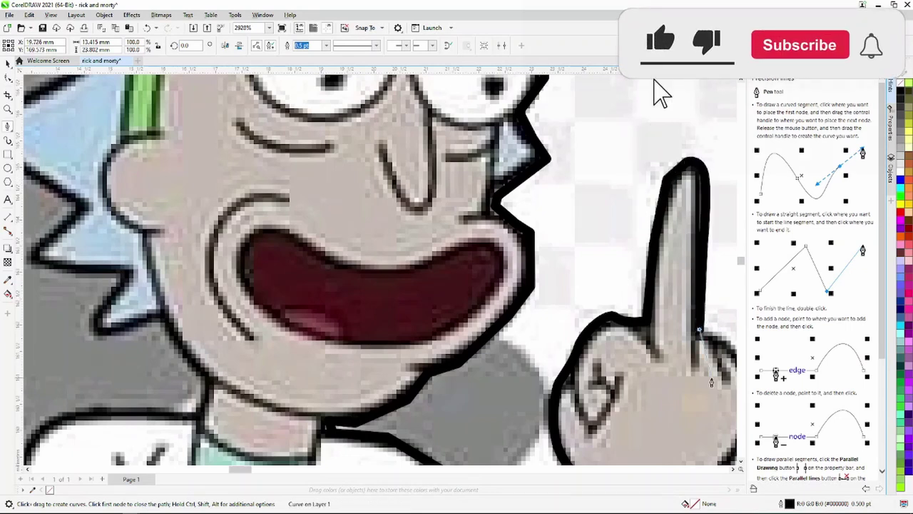
{"action": "scroll", "coordinate": [362, 331], "scroll_direction": "right", "scroll_amount": 5}
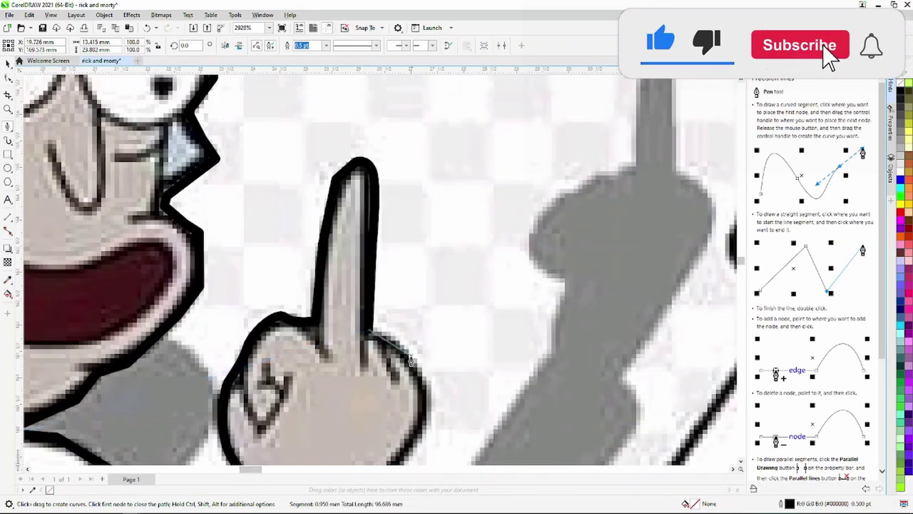
{"action": "left_click_drag", "start_coordinate": [426, 386], "coordinate": [426, 403]}
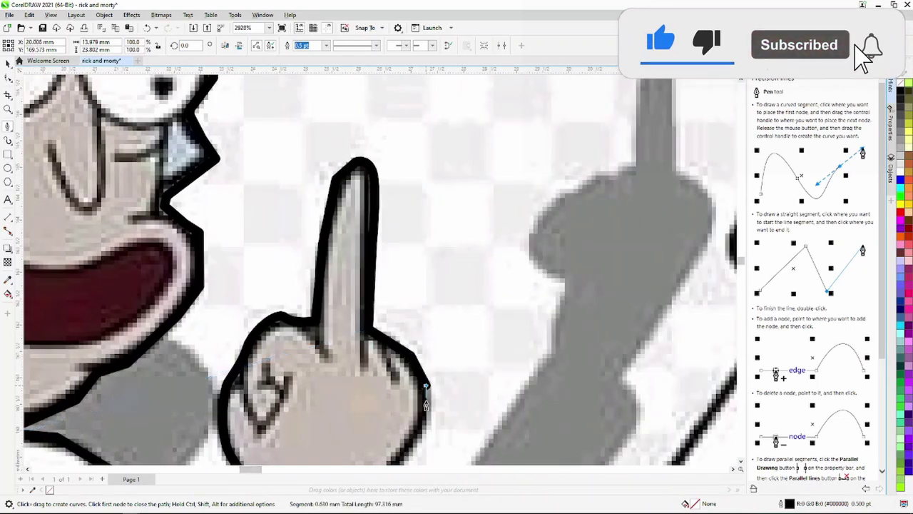
{"action": "left_click", "coordinate": [742, 269]}
{"action": "scroll", "coordinate": [442, 180], "scroll_direction": "up", "scroll_amount": 2}
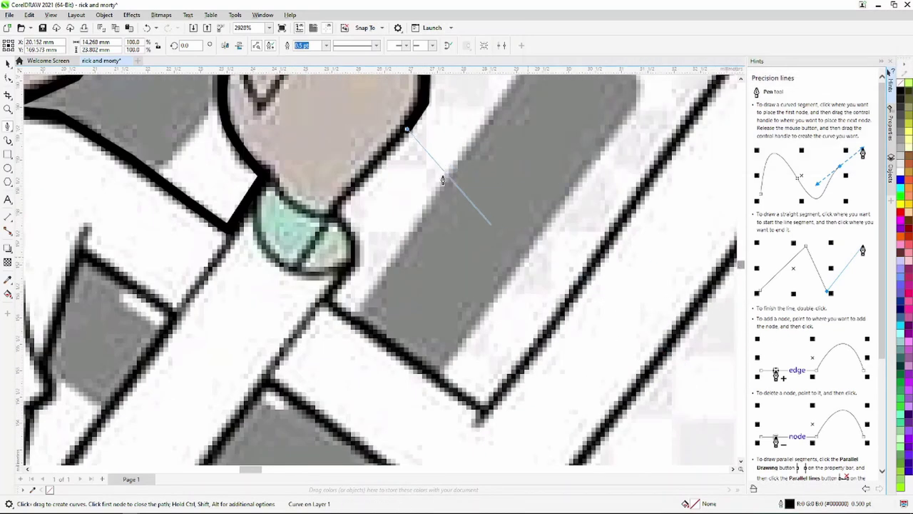
Trace around the wrist cuff and down the sleeve, then finish the curve.
{"action": "left_click", "coordinate": [340, 207]}
{"action": "left_click", "coordinate": [364, 247]}
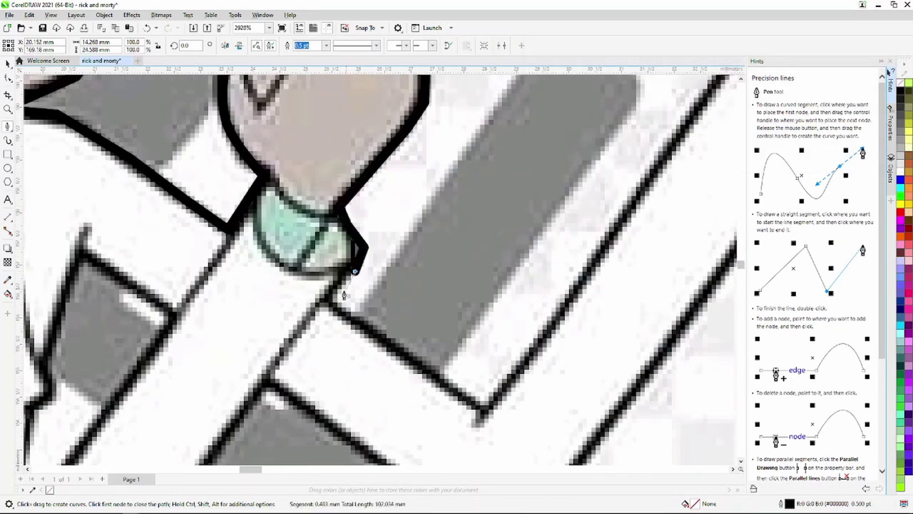
{"action": "left_click", "coordinate": [332, 303]}
{"action": "left_click", "coordinate": [353, 329]}
{"action": "left_click", "coordinate": [403, 359]}
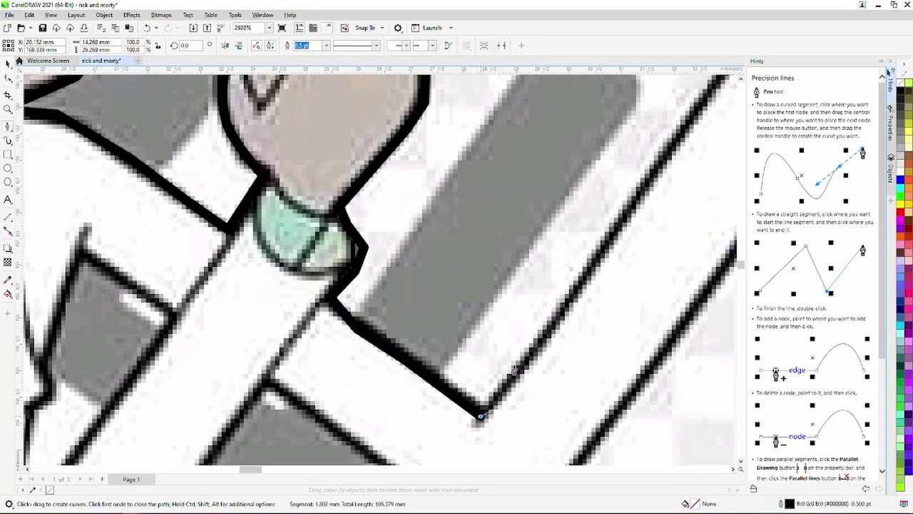
{"action": "left_click", "coordinate": [479, 414]}
{"action": "left_click", "coordinate": [617, 226]}
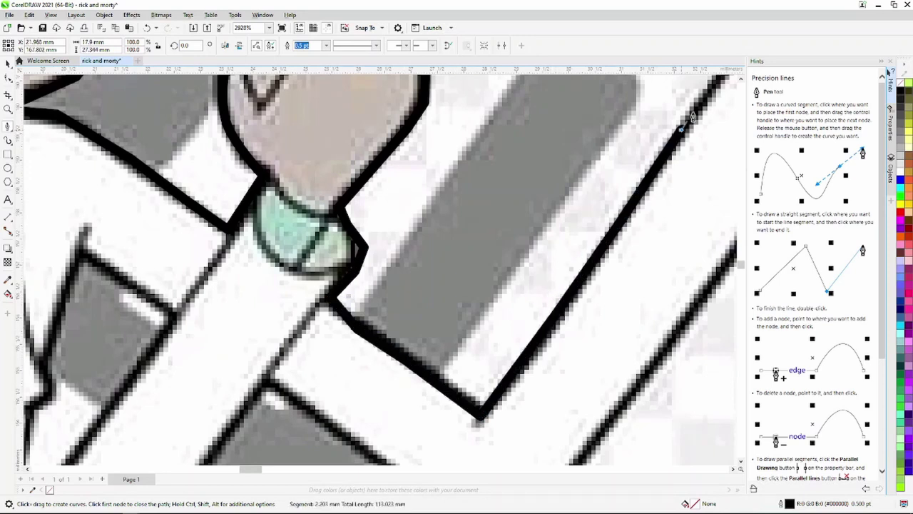
{"action": "double_click", "coordinate": [722, 76]}
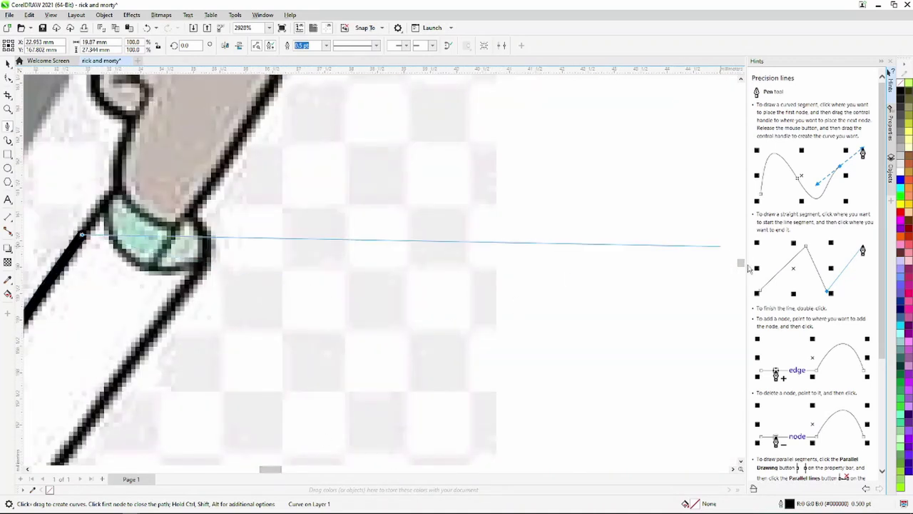
Start a new outline up the hand's left side and around the knuckles.
{"action": "scroll", "coordinate": [739, 261], "scroll_direction": "down", "scroll_amount": 5}
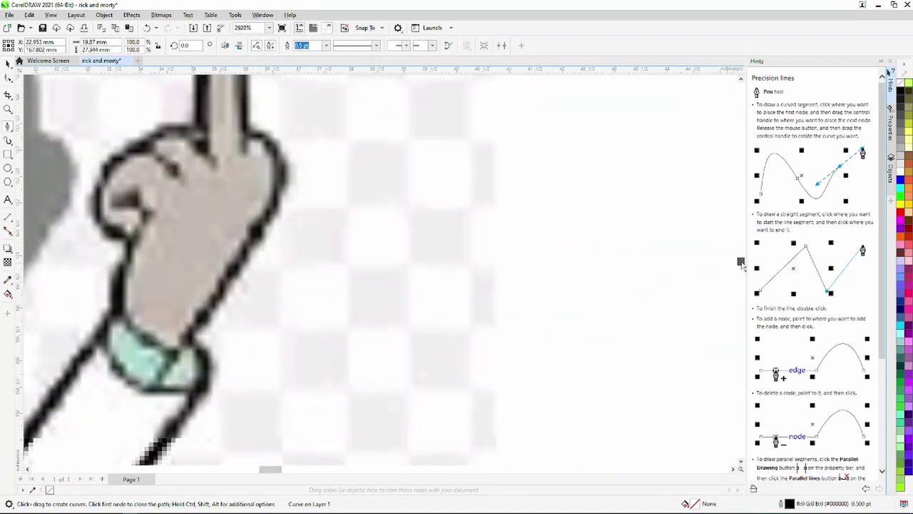
{"action": "left_click", "coordinate": [123, 312]}
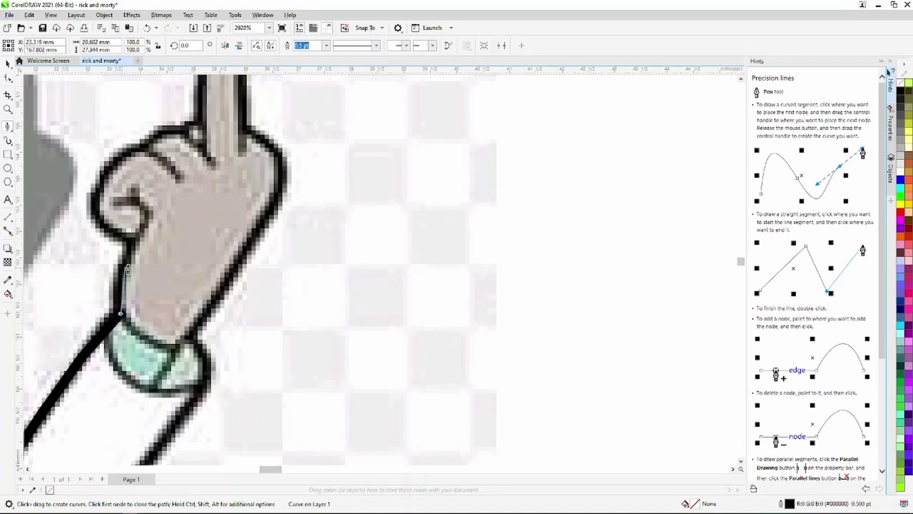
{"action": "left_click", "coordinate": [133, 247]}
{"action": "left_click", "coordinate": [129, 233]}
{"action": "left_click", "coordinate": [93, 225]}
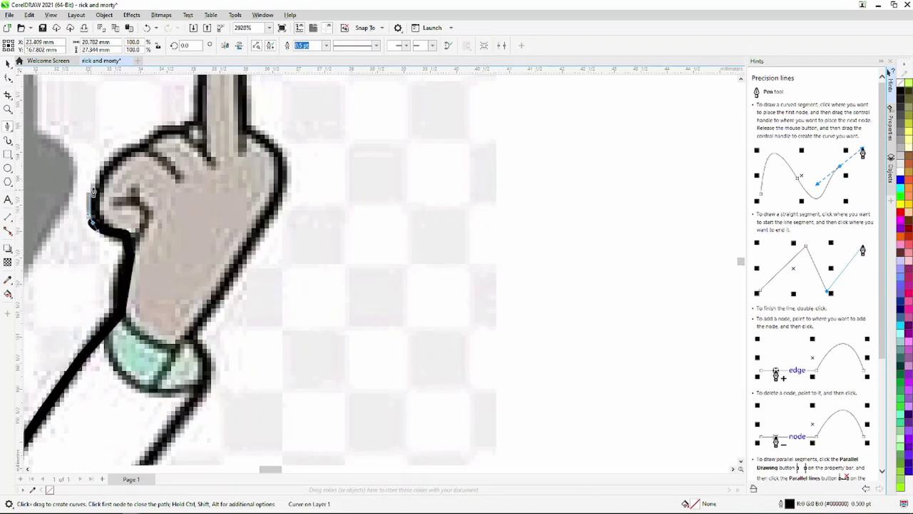
{"action": "left_click", "coordinate": [88, 178]}
{"action": "left_click", "coordinate": [146, 143]}
Trace below the fingertip and down the finger's and hand's right edge.
{"action": "scroll", "coordinate": [146, 143], "scroll_direction": "down", "scroll_amount": 2}
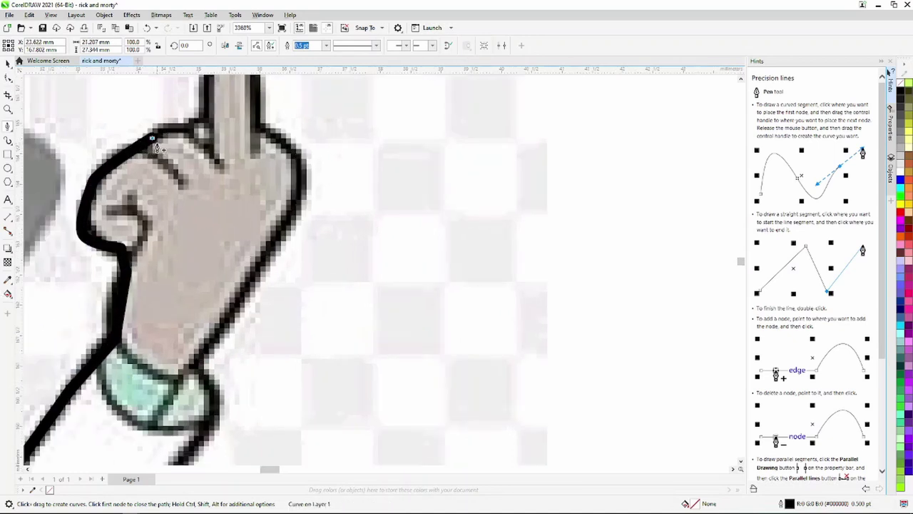
{"action": "scroll", "coordinate": [145, 160], "scroll_direction": "up", "scroll_amount": 2}
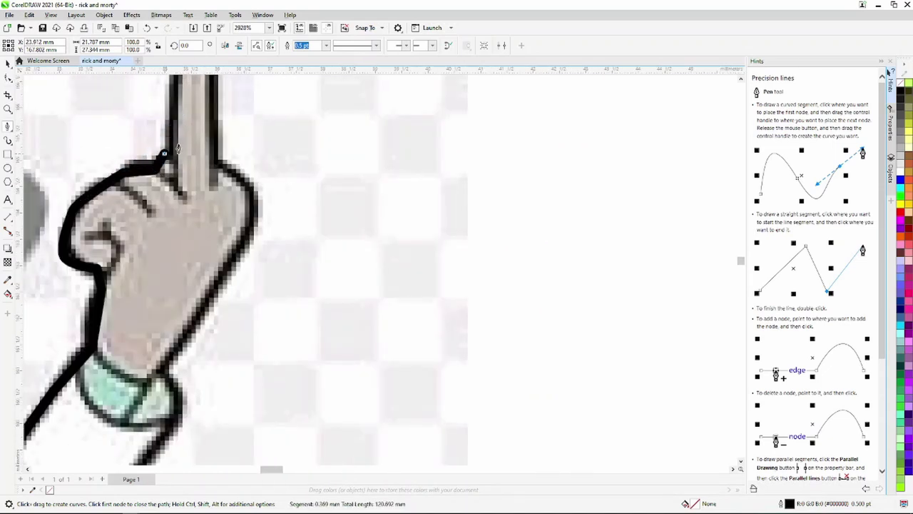
{"action": "scroll", "coordinate": [185, 98], "scroll_direction": "down", "scroll_amount": 2}
{"action": "scroll", "coordinate": [189, 96], "scroll_direction": "down", "scroll_amount": 2}
{"action": "scroll", "coordinate": [189, 96], "scroll_direction": "up", "scroll_amount": 2}
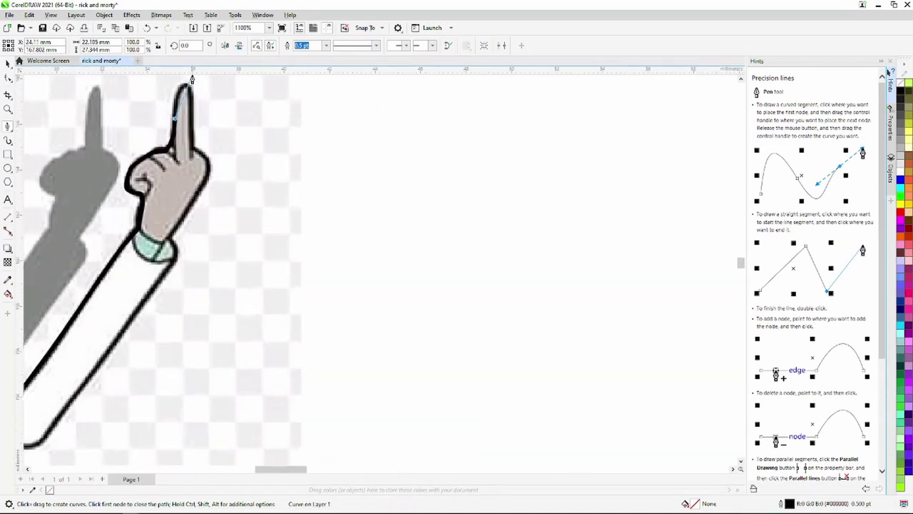
{"action": "scroll", "coordinate": [191, 96], "scroll_direction": "up", "scroll_amount": 3}
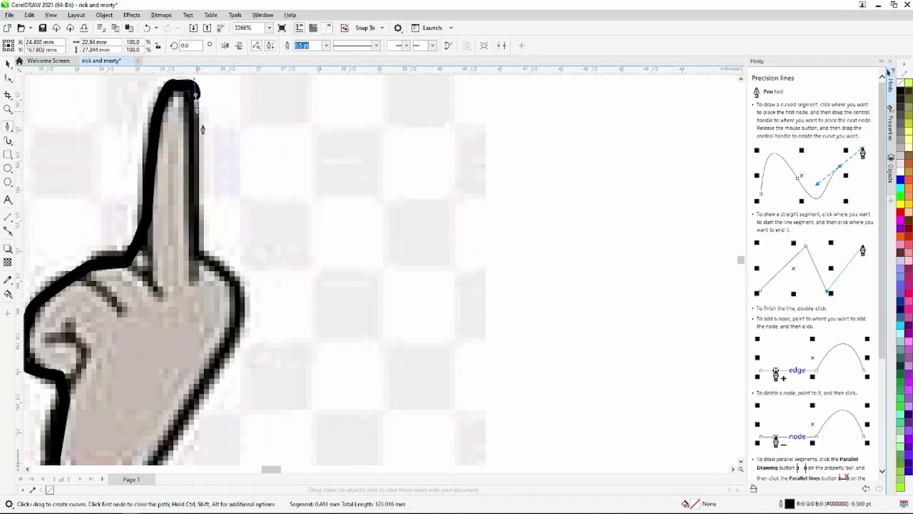
{"action": "left_click", "coordinate": [196, 173]}
{"action": "left_click", "coordinate": [198, 258]}
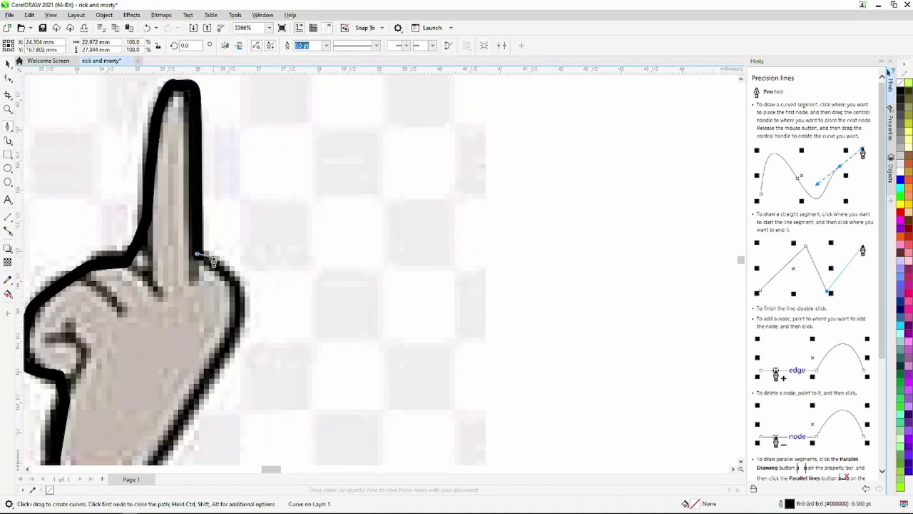
{"action": "left_click", "coordinate": [244, 291]}
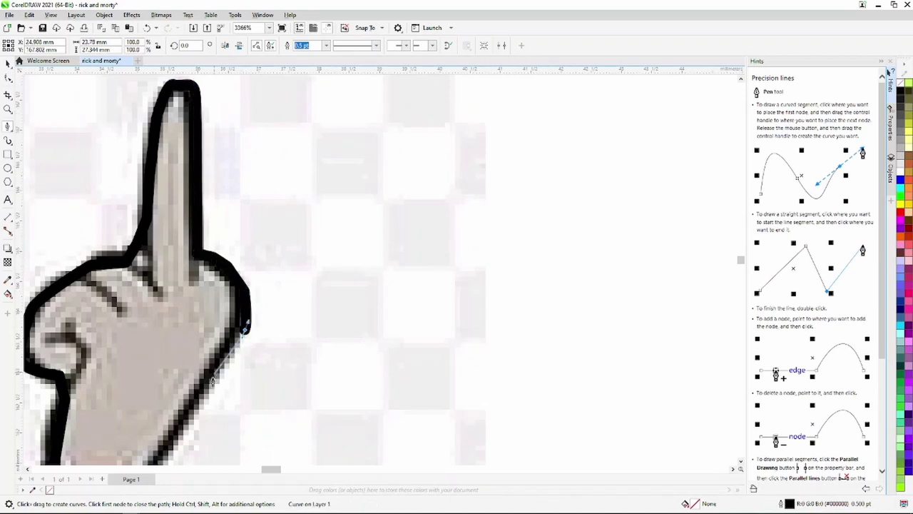
{"action": "left_click", "coordinate": [174, 435]}
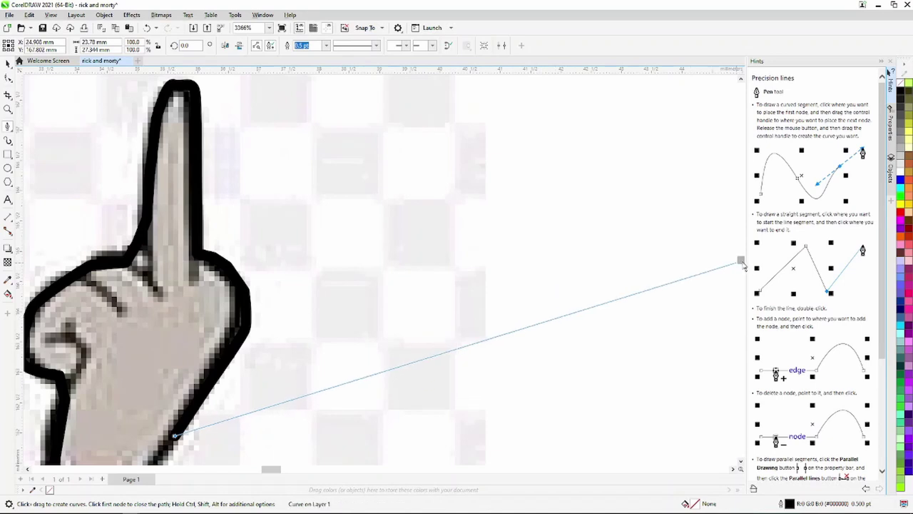
Add a node along the sleeve cuff's right edge.
{"action": "scroll", "coordinate": [318, 451], "scroll_direction": "down", "scroll_amount": 2}
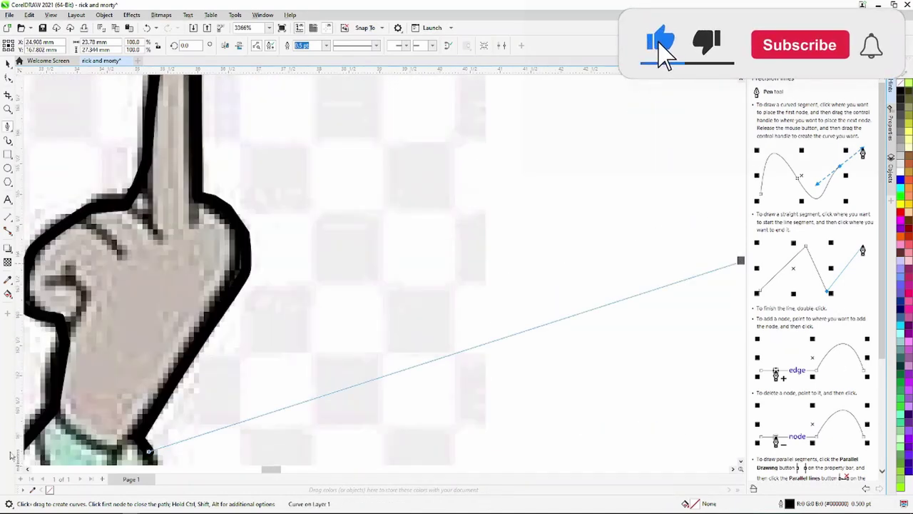
{"action": "scroll", "coordinate": [457, 272], "scroll_direction": "down", "scroll_amount": 10}
{"action": "scroll", "coordinate": [356, 136], "scroll_direction": "up", "scroll_amount": 5}
{"action": "scroll", "coordinate": [372, 175], "scroll_direction": "up", "scroll_amount": 3}
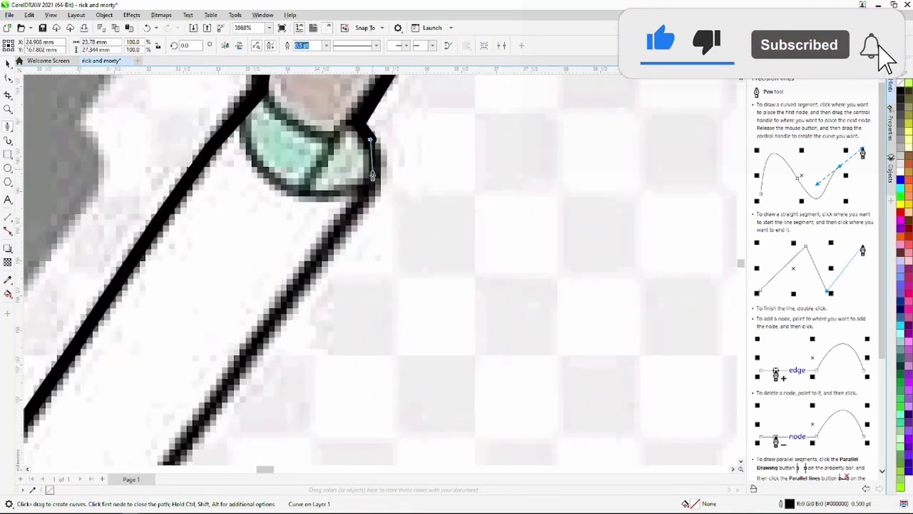
{"action": "left_click", "coordinate": [372, 175]}
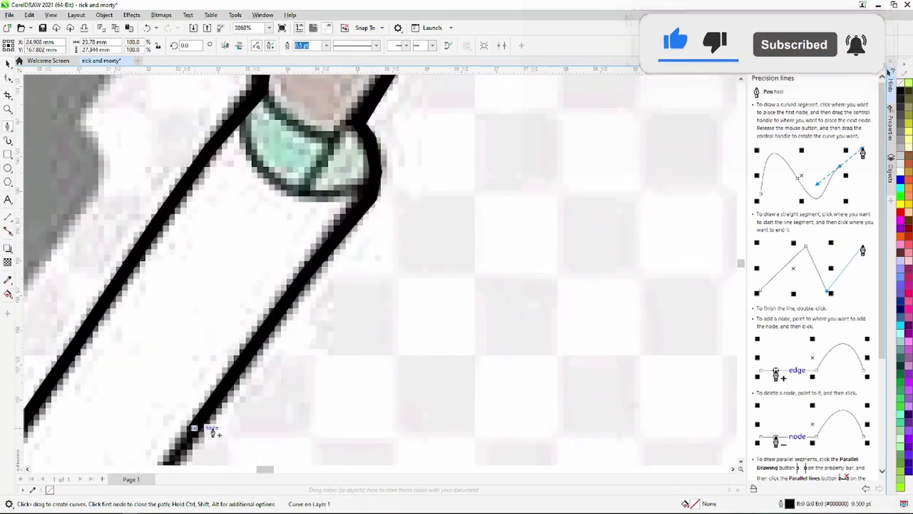
{"action": "scroll", "coordinate": [740, 261], "scroll_direction": "up", "scroll_amount": 2}
{"action": "scroll", "coordinate": [499, 286], "scroll_direction": "down", "scroll_amount": 3}
Place nodes at the elbow's bottom and along the sleeve's underside.
{"action": "scroll", "coordinate": [354, 322], "scroll_direction": "down", "scroll_amount": 5}
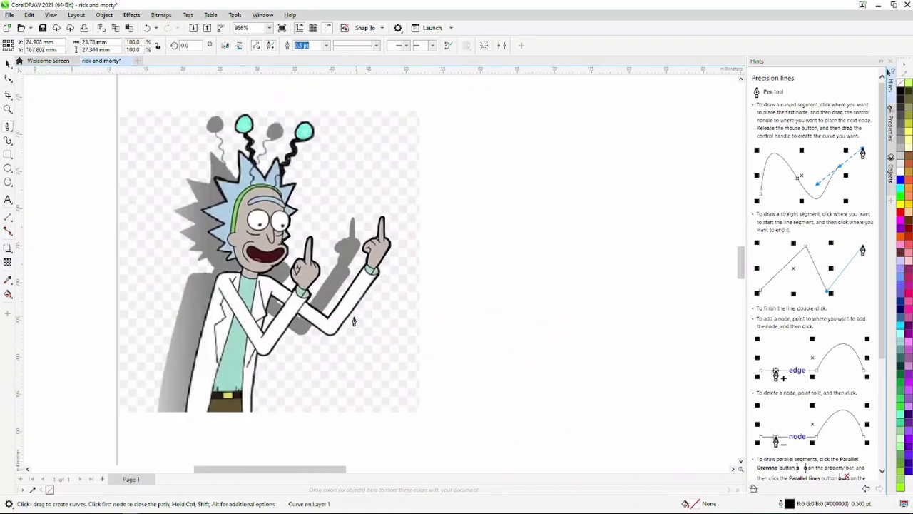
{"action": "scroll", "coordinate": [353, 322], "scroll_direction": "up", "scroll_amount": 3}
{"action": "scroll", "coordinate": [341, 320], "scroll_direction": "up", "scroll_amount": 2}
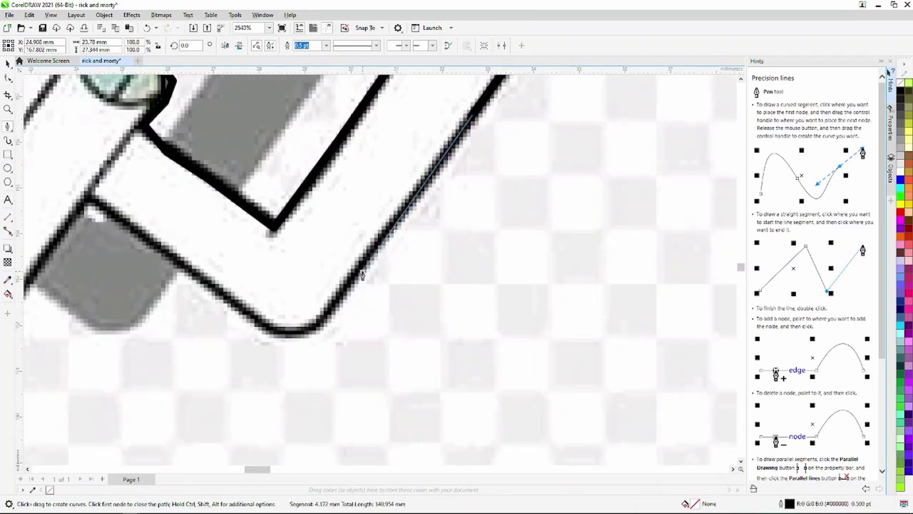
{"action": "left_click", "coordinate": [306, 334]}
{"action": "left_click", "coordinate": [205, 284]}
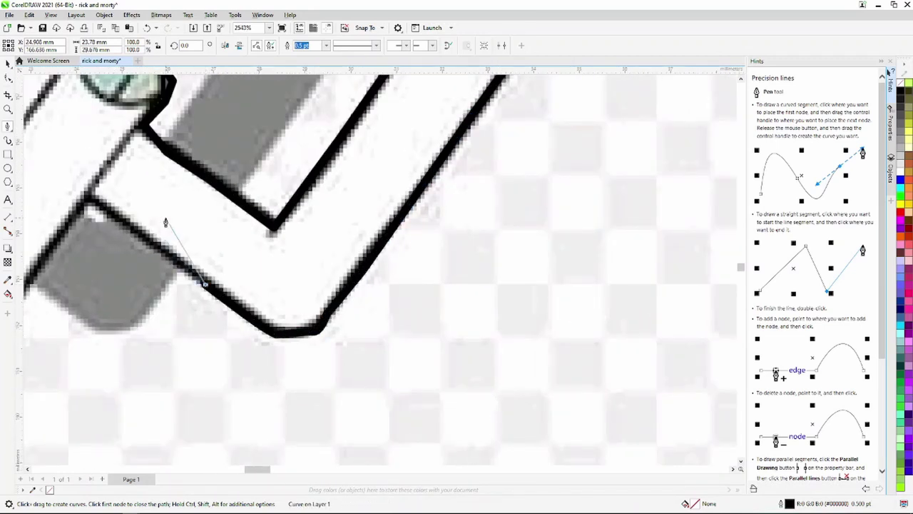
{"action": "left_click", "coordinate": [56, 250]}
{"action": "scroll", "coordinate": [56, 250], "scroll_direction": "down", "scroll_amount": 5}
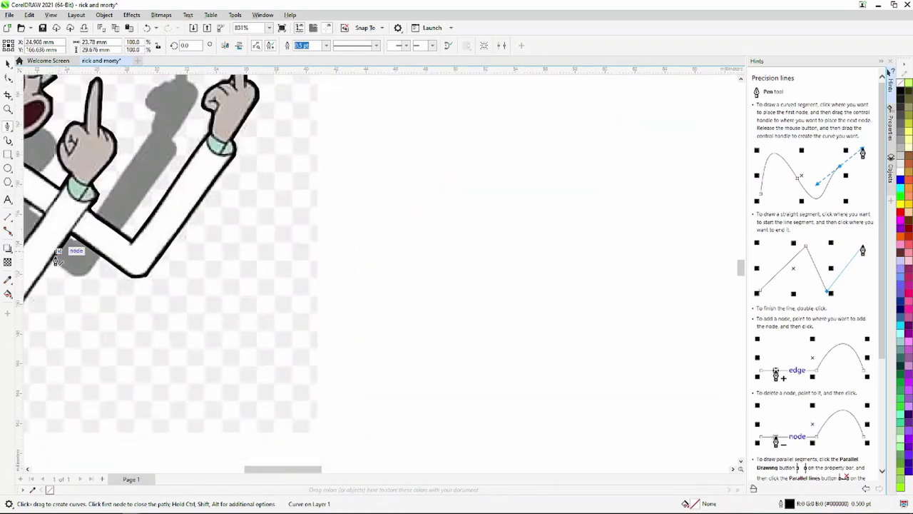
{"action": "left_click_drag", "start_coordinate": [255, 468], "coordinate": [236, 473]}
{"action": "scroll", "coordinate": [292, 286], "scroll_direction": "up", "scroll_amount": 2}
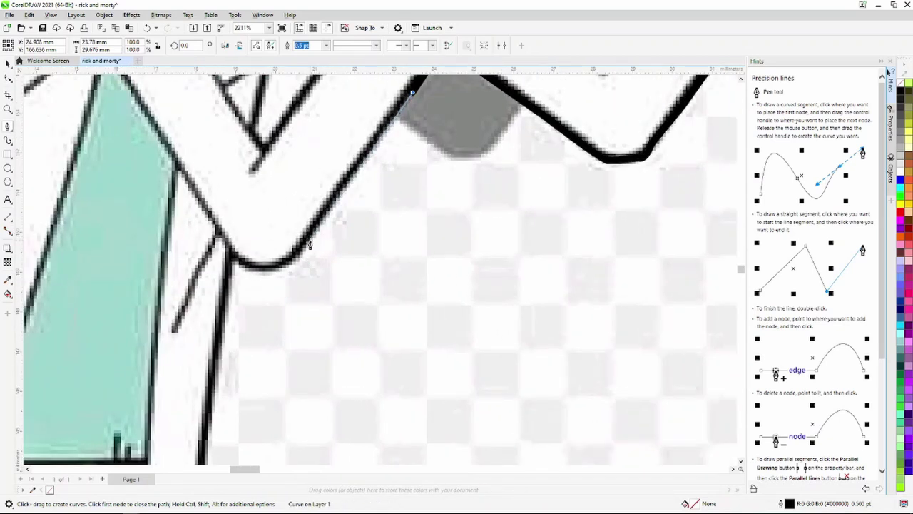
Trace from the arm's lower edge around the armpit and down the coat.
{"action": "left_click", "coordinate": [309, 239]}
{"action": "left_click", "coordinate": [230, 263]}
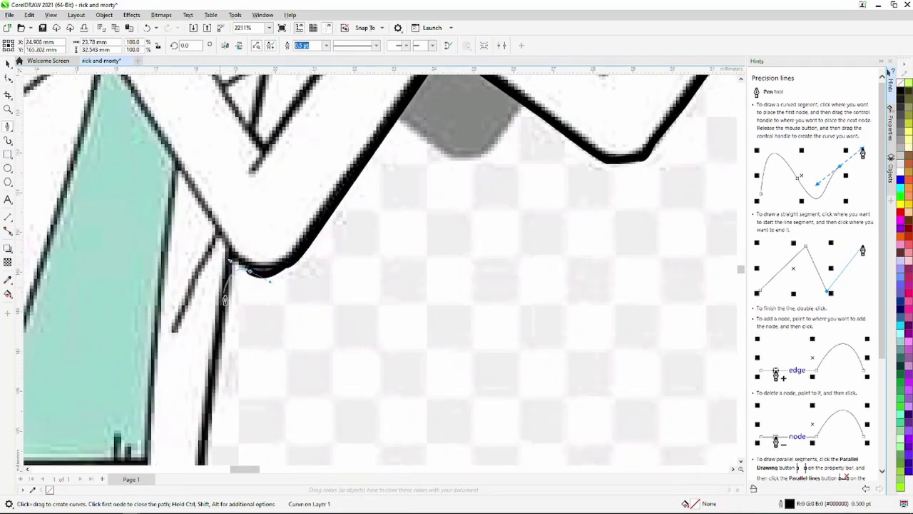
{"action": "left_click", "coordinate": [227, 300]}
{"action": "left_click", "coordinate": [208, 427]}
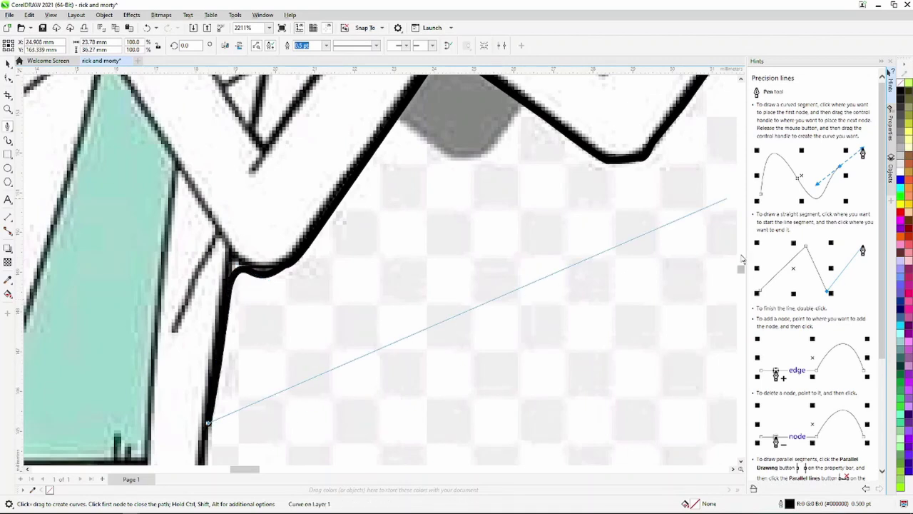
{"action": "scroll", "coordinate": [357, 286], "scroll_direction": "down", "scroll_amount": 3}
Run the outline across the image's bottom edge and back up the coat's far side.
{"action": "left_click", "coordinate": [200, 370]}
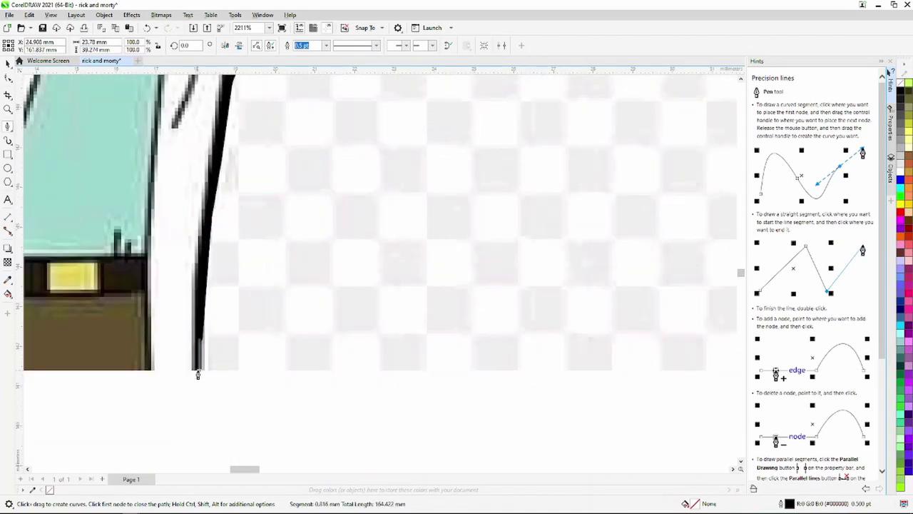
{"action": "left_click_drag", "start_coordinate": [244, 469], "coordinate": [221, 470]}
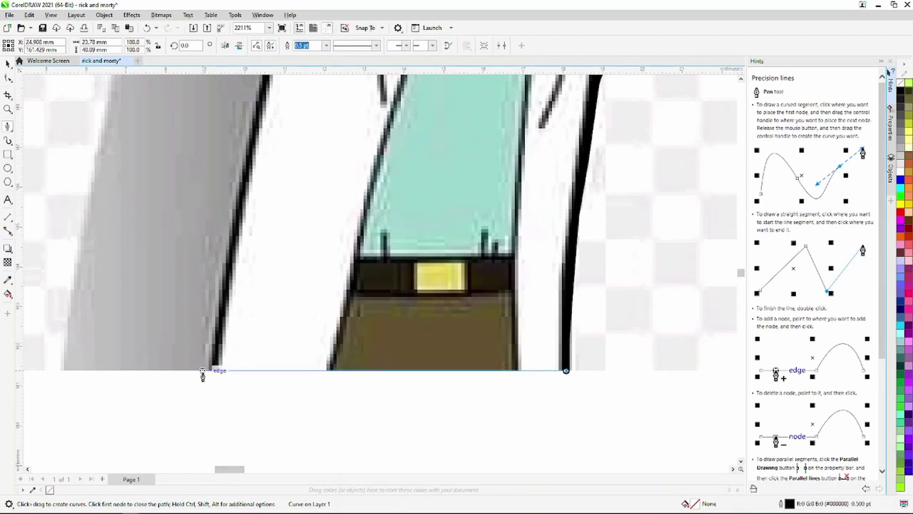
{"action": "left_click", "coordinate": [205, 371]}
{"action": "left_click", "coordinate": [224, 285]}
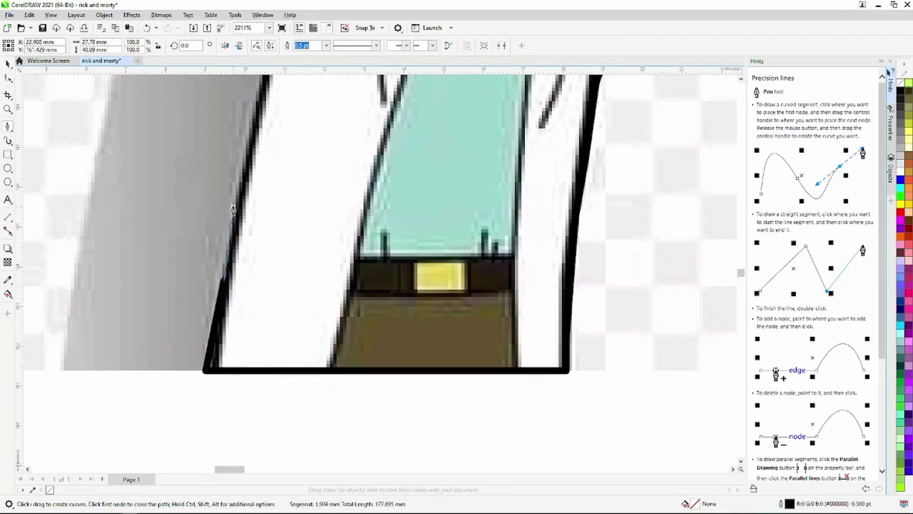
{"action": "left_click", "coordinate": [267, 79]}
Trace the final hair spike from the shoulder node and close the outline path.
{"action": "scroll", "coordinate": [473, 292], "scroll_direction": "down", "scroll_amount": 2}
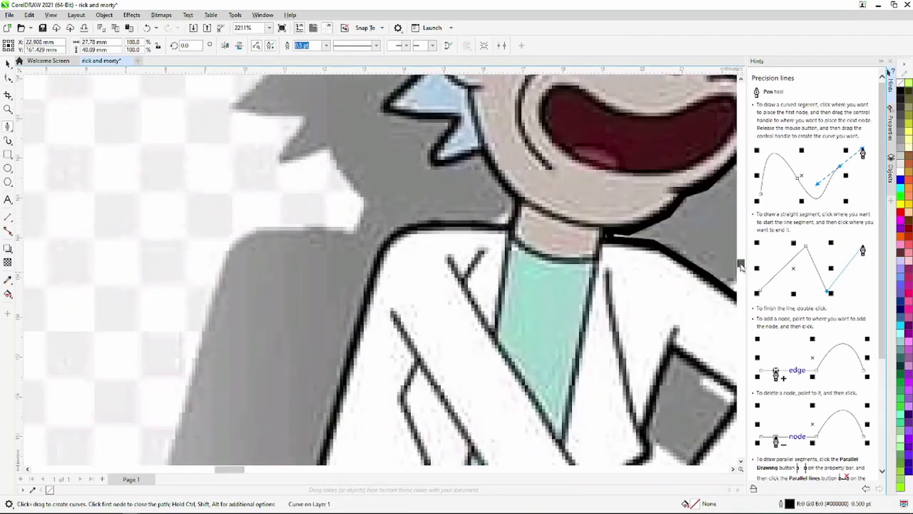
{"action": "scroll", "coordinate": [472, 291], "scroll_direction": "down", "scroll_amount": 4}
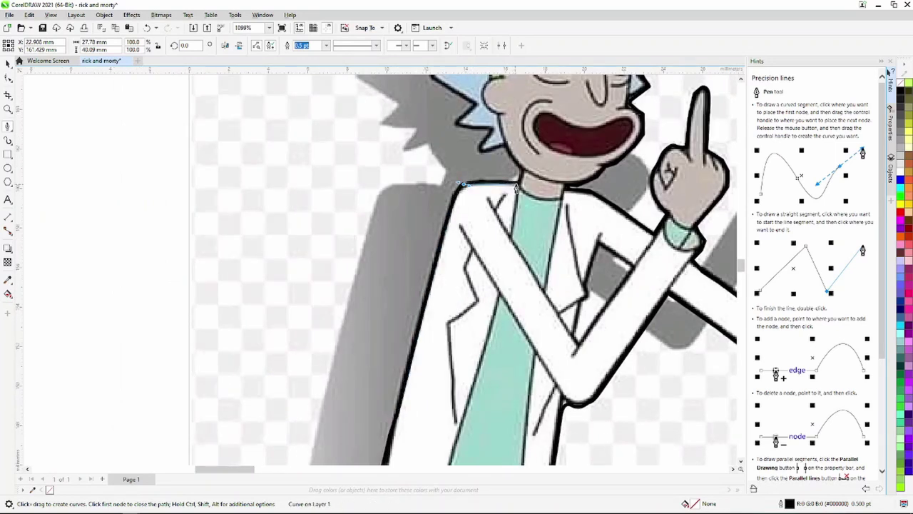
{"action": "left_click", "coordinate": [480, 152]}
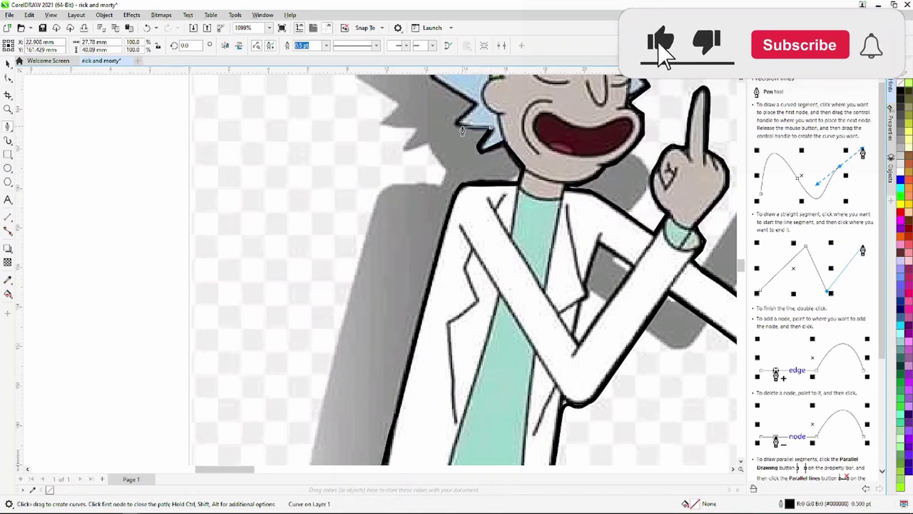
{"action": "scroll", "coordinate": [455, 131], "scroll_direction": "down", "scroll_amount": 2}
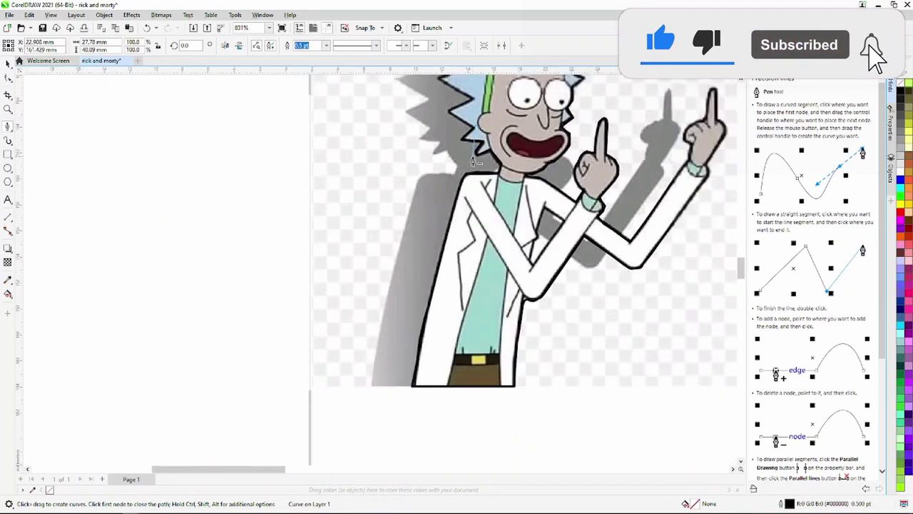
{"action": "scroll", "coordinate": [460, 135], "scroll_direction": "up", "scroll_amount": 6}
{"action": "left_click", "coordinate": [412, 193]}
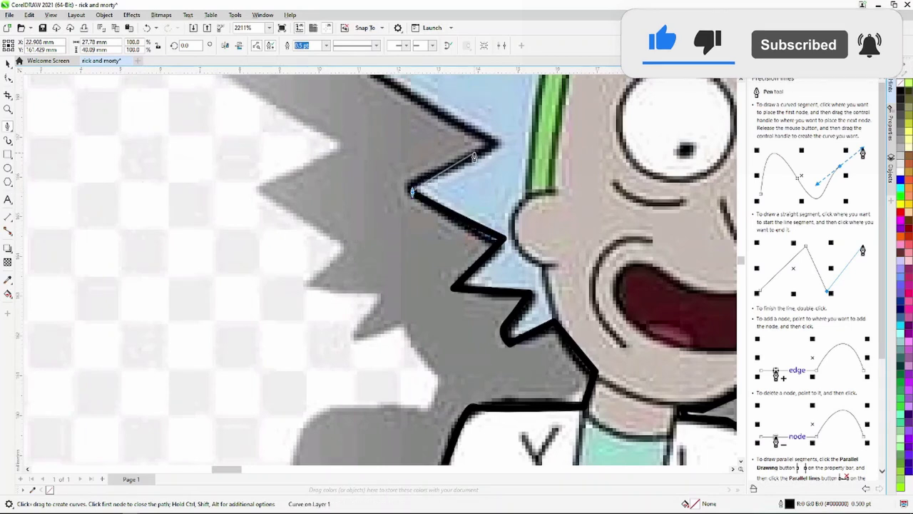
{"action": "double_click", "coordinate": [469, 130]}
With the Pick tool, marquee-select both the Rick image and the traced outline.
{"action": "scroll", "coordinate": [546, 232], "scroll_direction": "down", "scroll_amount": 10}
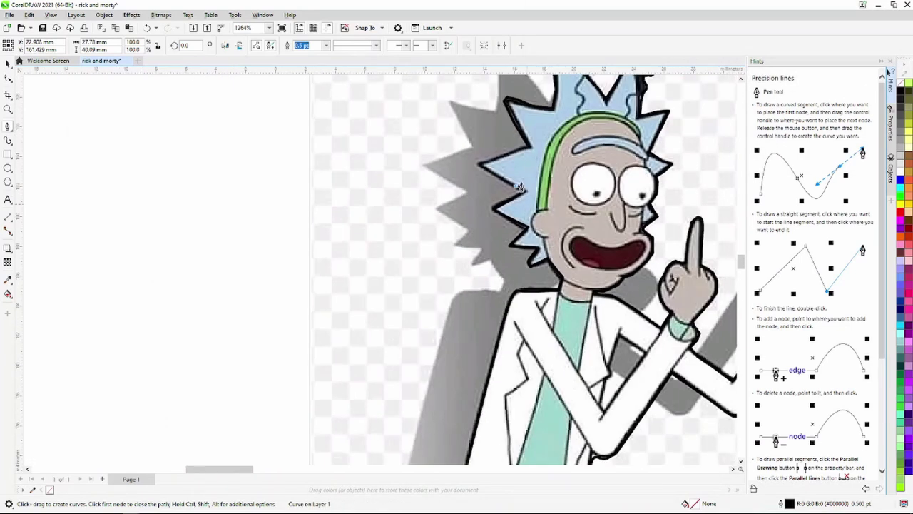
{"action": "scroll", "coordinate": [499, 121], "scroll_direction": "up", "scroll_amount": 13}
{"action": "scroll", "coordinate": [498, 112], "scroll_direction": "down", "scroll_amount": 2}
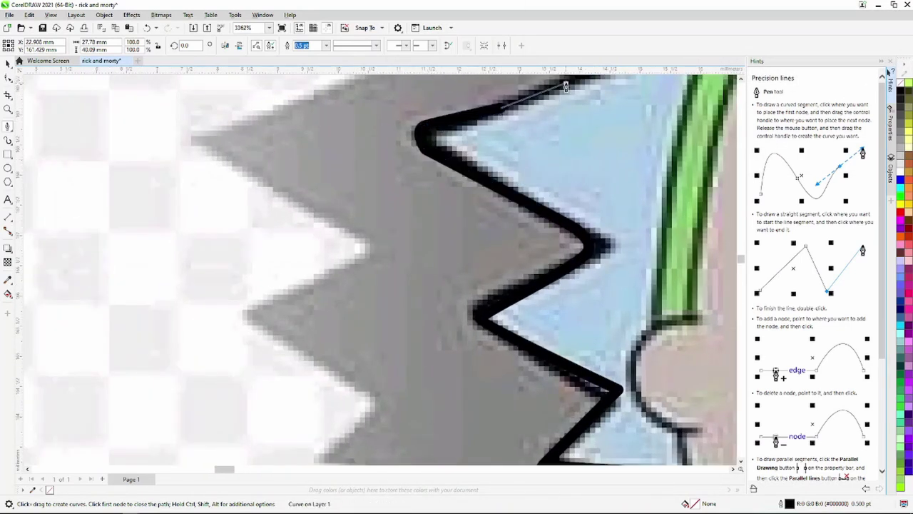
{"action": "scroll", "coordinate": [514, 143], "scroll_direction": "down", "scroll_amount": 3}
{"action": "scroll", "coordinate": [556, 200], "scroll_direction": "down", "scroll_amount": 3}
{"action": "scroll", "coordinate": [579, 222], "scroll_direction": "down", "scroll_amount": 2}
{"action": "scroll", "coordinate": [579, 222], "scroll_direction": "up", "scroll_amount": 5}
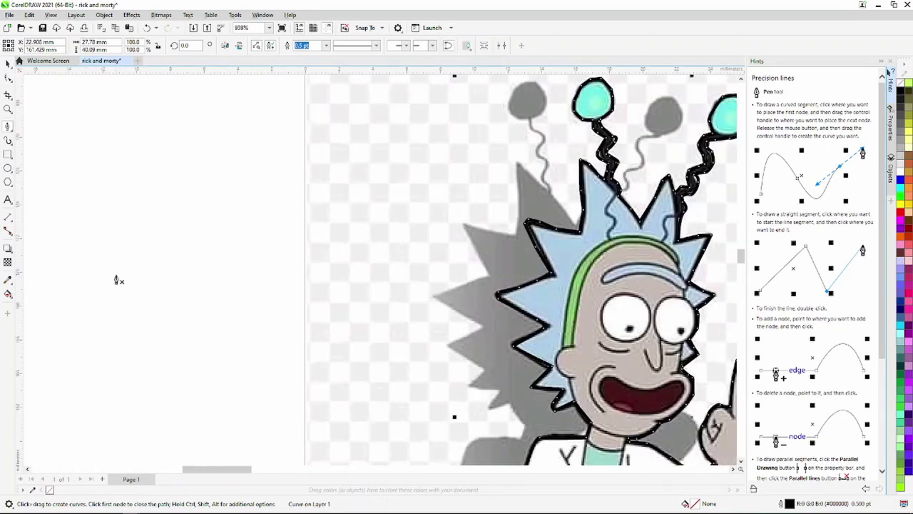
{"action": "left_click", "coordinate": [8, 63]}
{"action": "scroll", "coordinate": [557, 281], "scroll_direction": "down", "scroll_amount": 2}
{"action": "scroll", "coordinate": [571, 321], "scroll_direction": "down", "scroll_amount": 2}
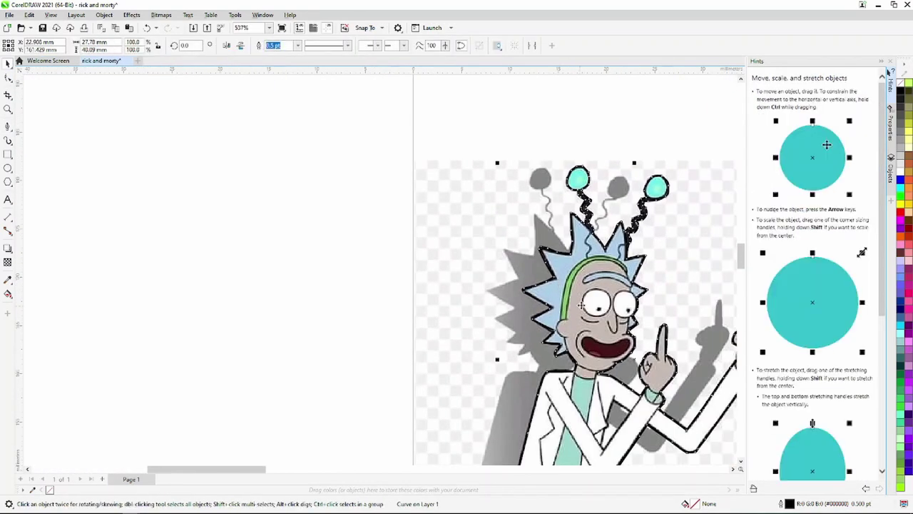
{"action": "scroll", "coordinate": [590, 386], "scroll_direction": "down", "scroll_amount": 2}
{"action": "scroll", "coordinate": [590, 386], "scroll_direction": "up", "scroll_amount": 2}
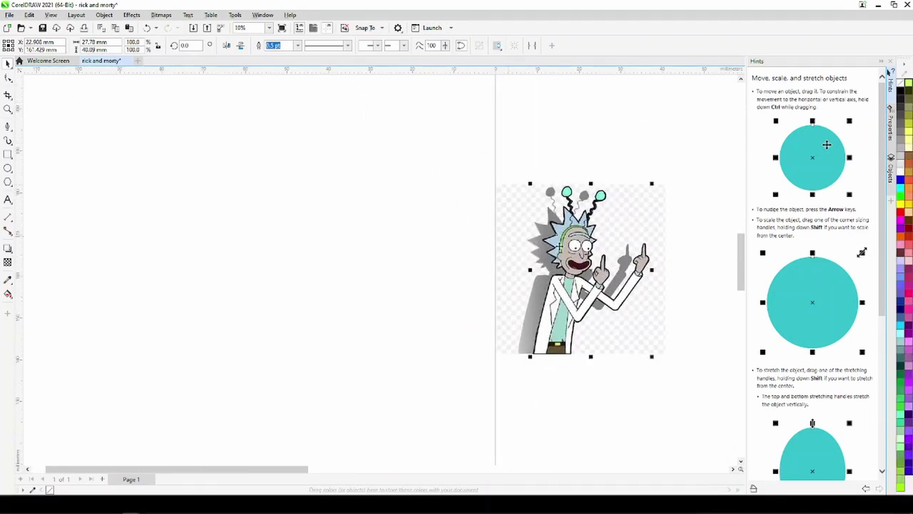
{"action": "key", "text": "Escape"}
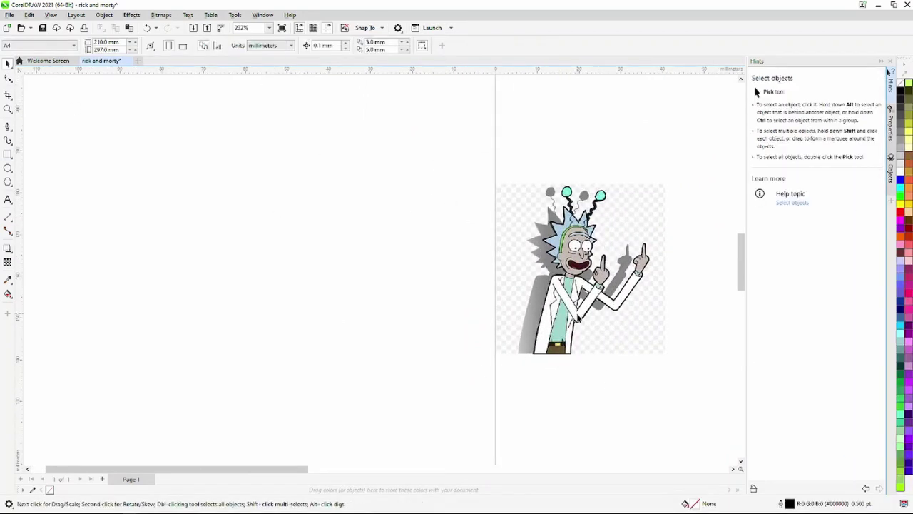
{"action": "scroll", "coordinate": [585, 271], "scroll_direction": "down", "scroll_amount": 2}
{"action": "left_click_drag", "start_coordinate": [436, 163], "coordinate": [706, 389]}
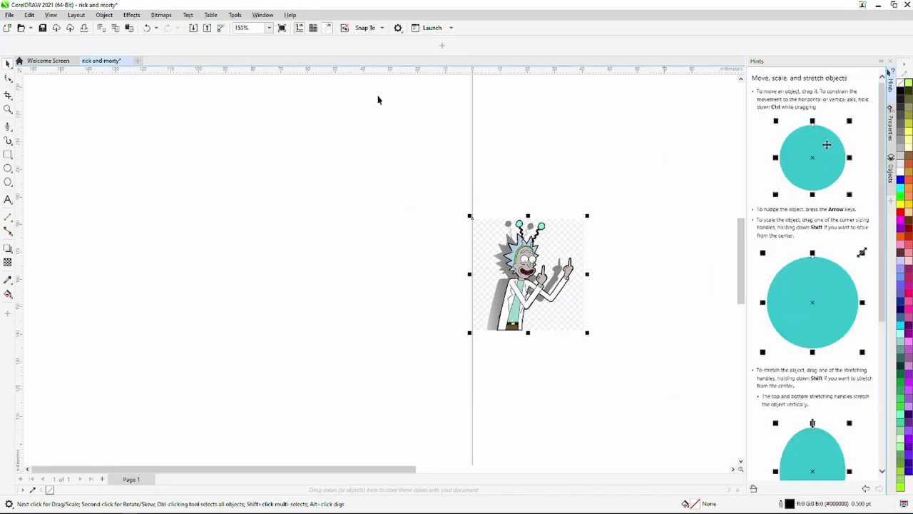
Move the traced silhouette out to the left of the Rick image as a separate shape.
{"action": "left_click", "coordinate": [319, 45]}
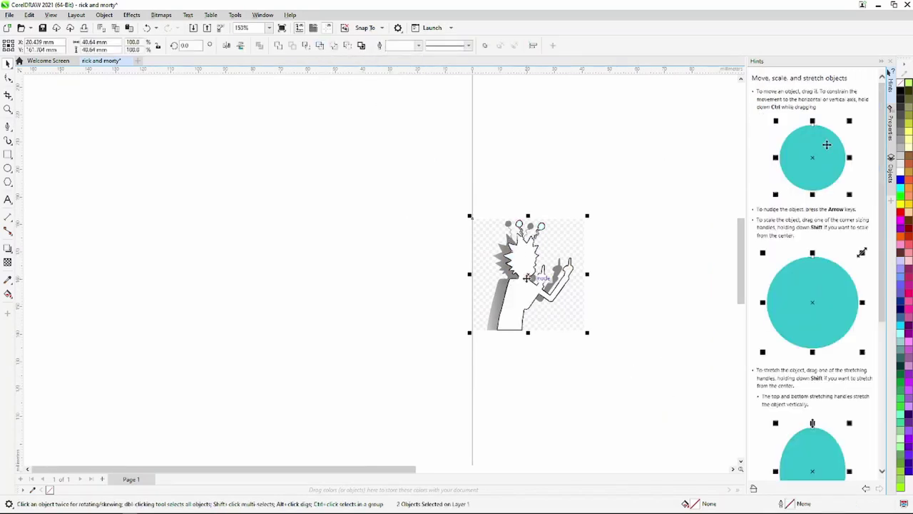
{"action": "left_click_drag", "start_coordinate": [526, 278], "coordinate": [385, 286]}
{"action": "key", "text": "Escape"}
{"action": "left_click", "coordinate": [302, 48]}
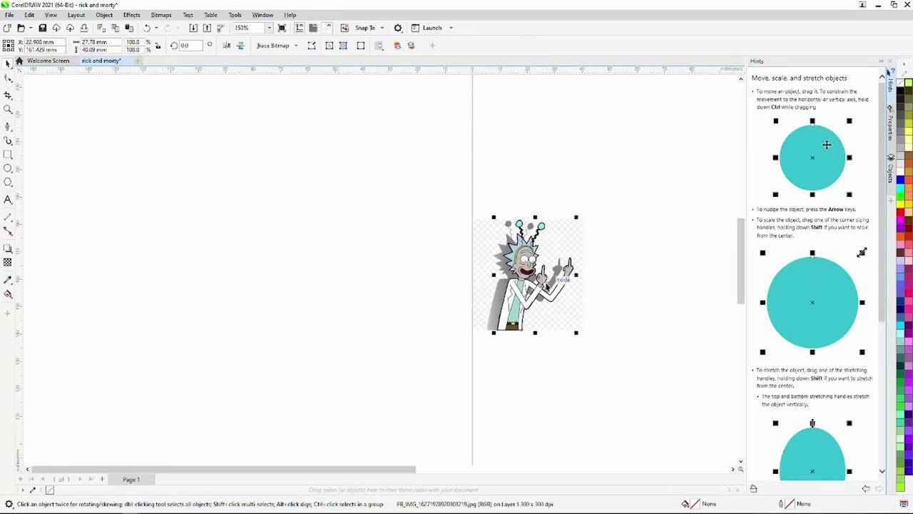
{"action": "left_click_drag", "start_coordinate": [562, 278], "coordinate": [421, 286]}
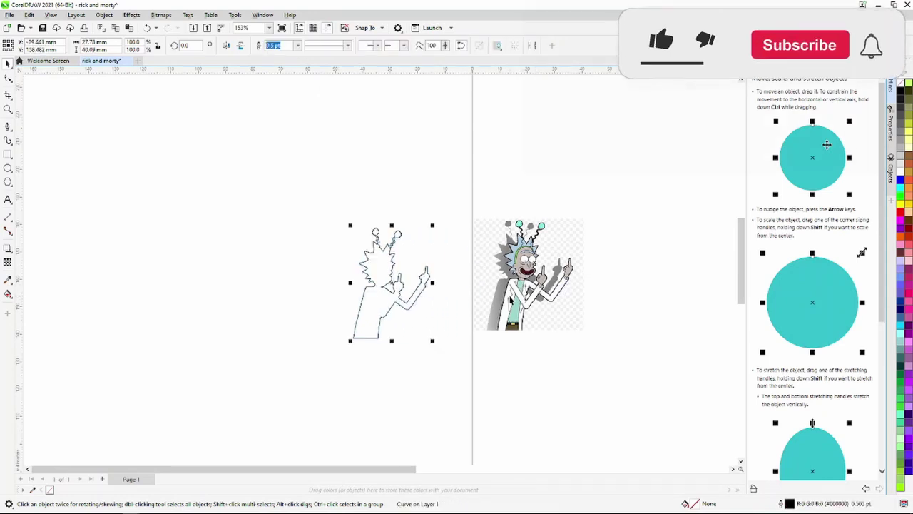
{"action": "left_click_drag", "start_coordinate": [510, 299], "coordinate": [466, 307]}
{"action": "left_click", "coordinate": [413, 303]}
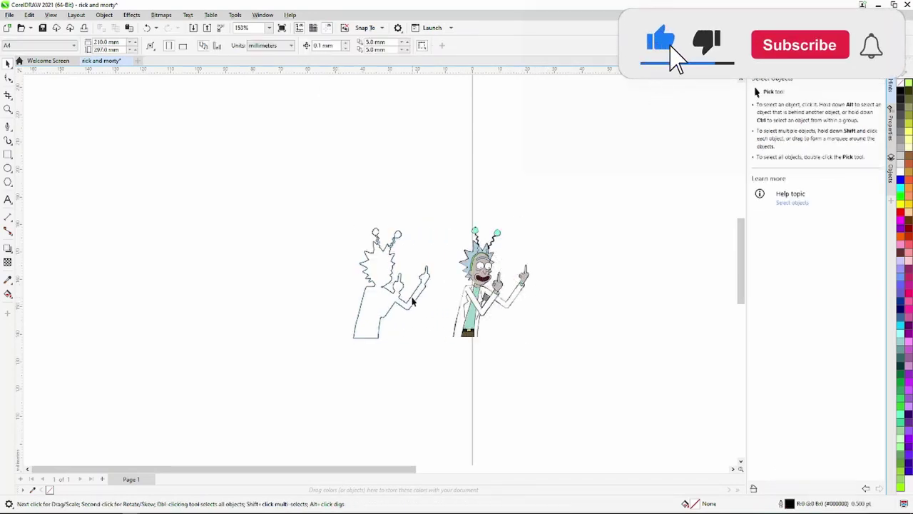
Delete the traced outline and select the Rick bitmap with the Shape tool.
{"action": "key", "text": "Delete"}
{"action": "scroll", "coordinate": [488, 269], "scroll_direction": "up", "scroll_amount": 3}
{"action": "scroll", "coordinate": [490, 269], "scroll_direction": "up", "scroll_amount": 2}
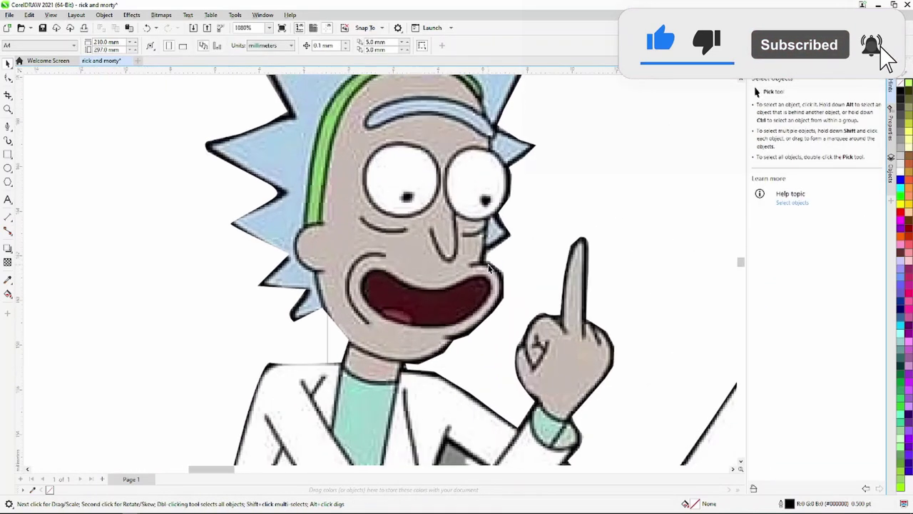
{"action": "scroll", "coordinate": [489, 269], "scroll_direction": "down", "scroll_amount": 2}
{"action": "scroll", "coordinate": [428, 143], "scroll_direction": "up", "scroll_amount": 2}
{"action": "scroll", "coordinate": [342, 92], "scroll_direction": "up", "scroll_amount": 2}
{"action": "scroll", "coordinate": [282, 79], "scroll_direction": "up", "scroll_amount": 2}
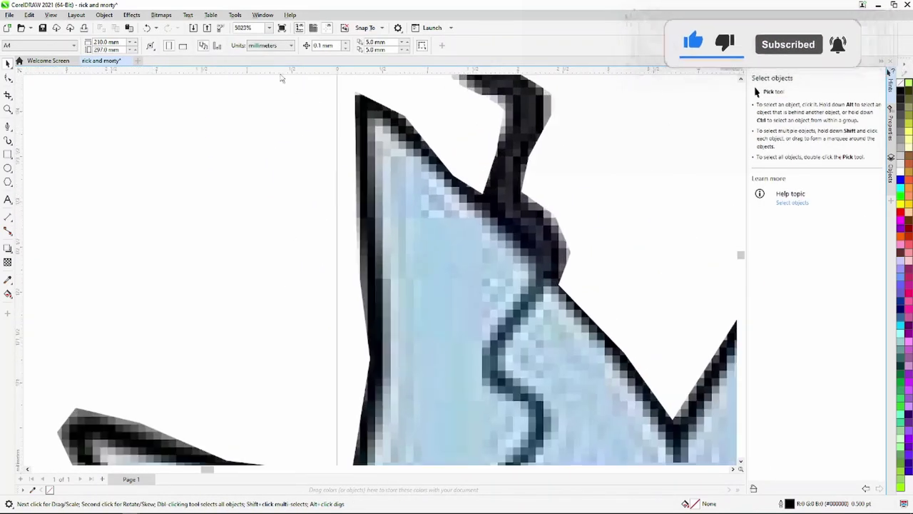
{"action": "left_click", "coordinate": [7, 79]}
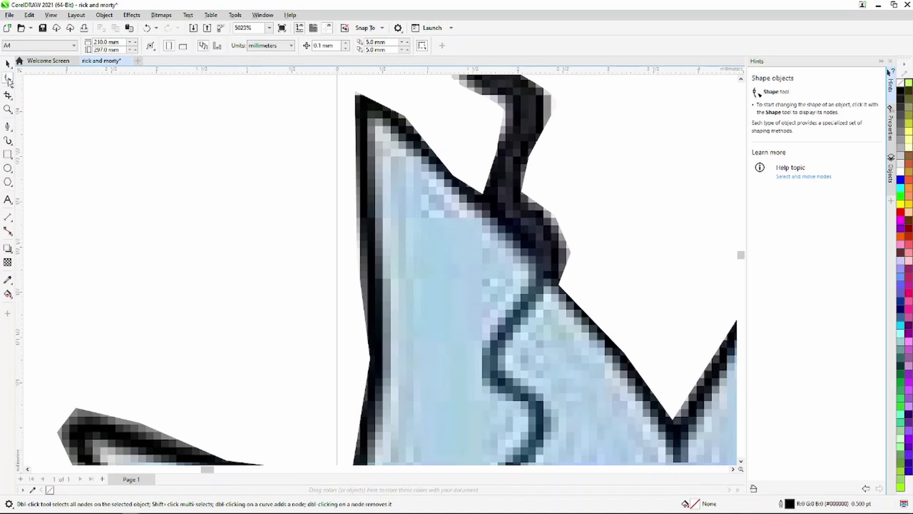
{"action": "left_click", "coordinate": [370, 159]}
Fit the bitmap outline nodes tightly to the top hair spikes and the stalk base.
{"action": "left_click_drag", "start_coordinate": [353, 91], "coordinate": [360, 105]}
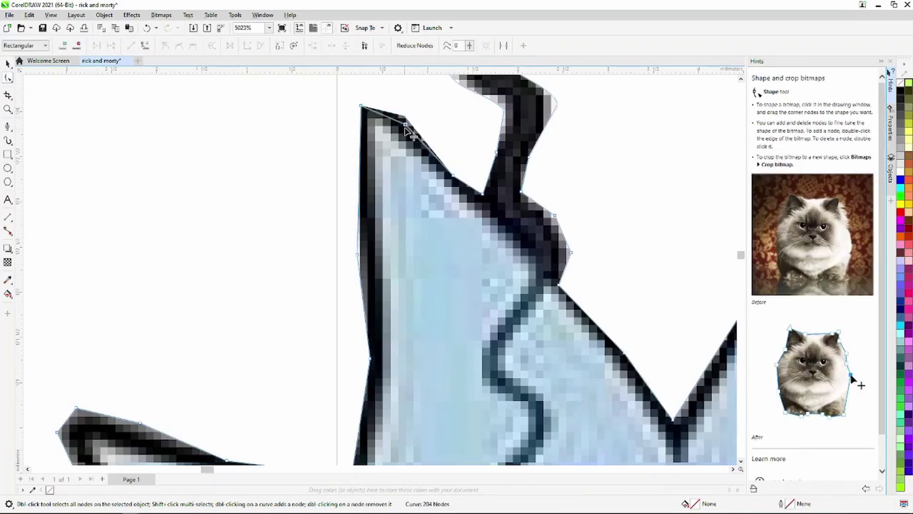
{"action": "left_click_drag", "start_coordinate": [404, 127], "coordinate": [405, 127]}
{"action": "mouse_move", "coordinate": [508, 114]}
{"action": "left_mouse_down"}
{"action": "mouse_move", "coordinate": [494, 111]}
{"action": "mouse_move", "coordinate": [503, 94]}
{"action": "left_mouse_up"}
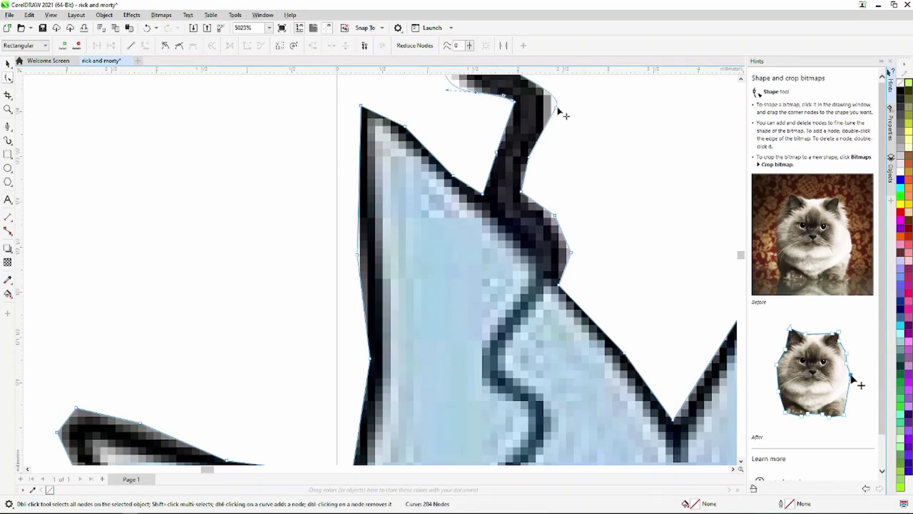
{"action": "left_click_drag", "start_coordinate": [559, 110], "coordinate": [548, 110]}
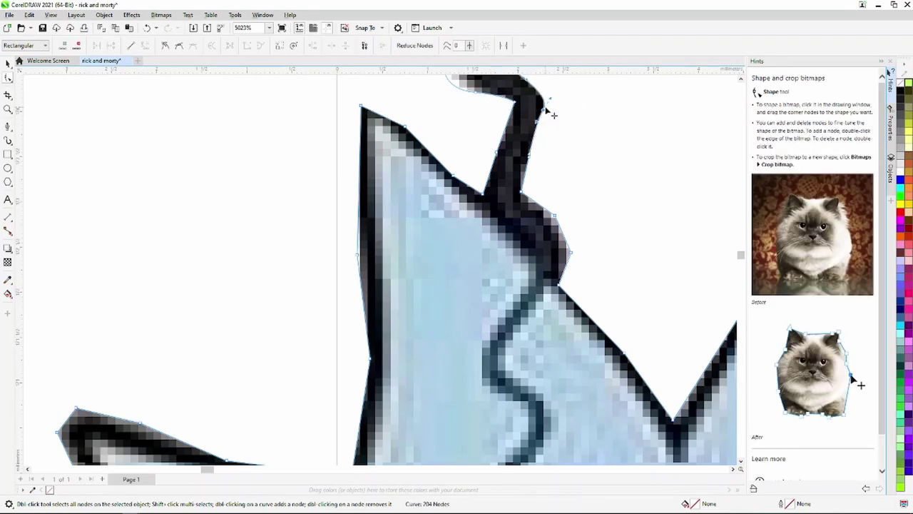
{"action": "scroll", "coordinate": [548, 112], "scroll_direction": "down", "scroll_amount": 3}
{"action": "scroll", "coordinate": [507, 118], "scroll_direction": "up", "scroll_amount": 3}
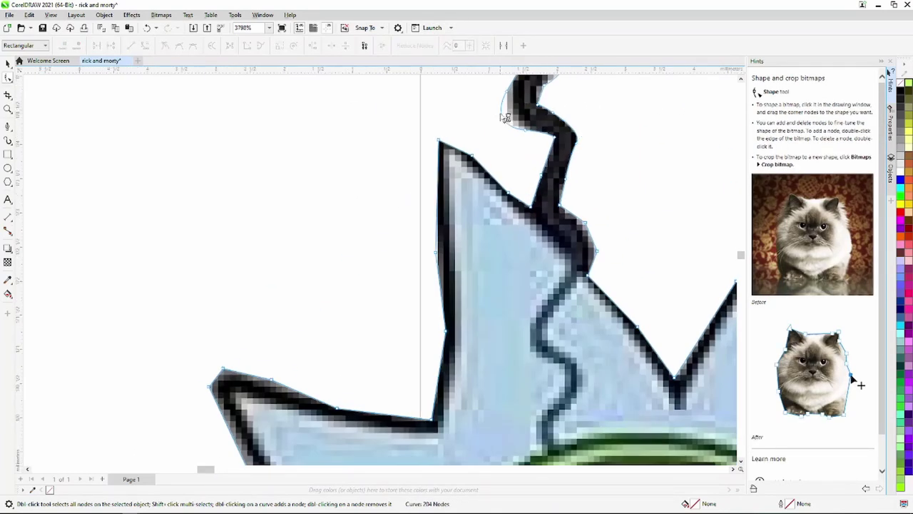
{"action": "left_click_drag", "start_coordinate": [505, 118], "coordinate": [521, 118]}
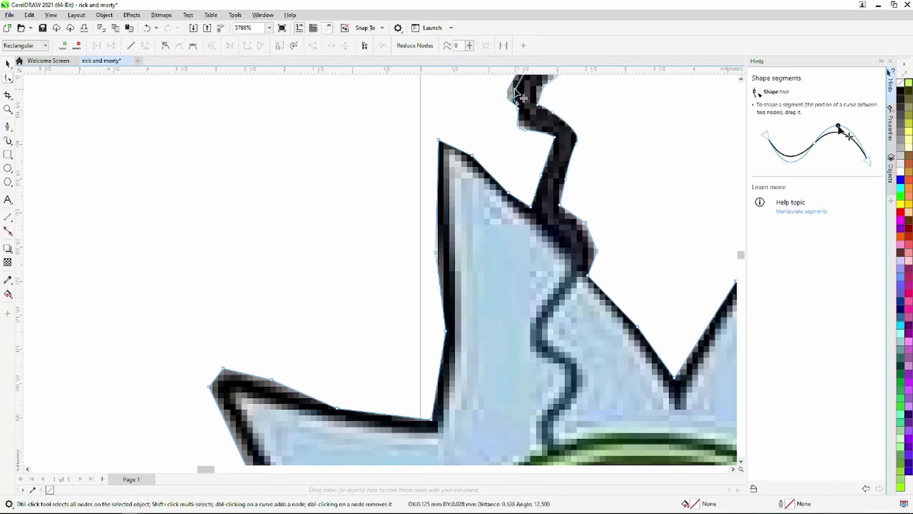
{"action": "scroll", "coordinate": [517, 102], "scroll_direction": "down", "scroll_amount": 2}
{"action": "scroll", "coordinate": [521, 104], "scroll_direction": "down", "scroll_amount": 1}
{"action": "scroll", "coordinate": [529, 110], "scroll_direction": "up", "scroll_amount": 3}
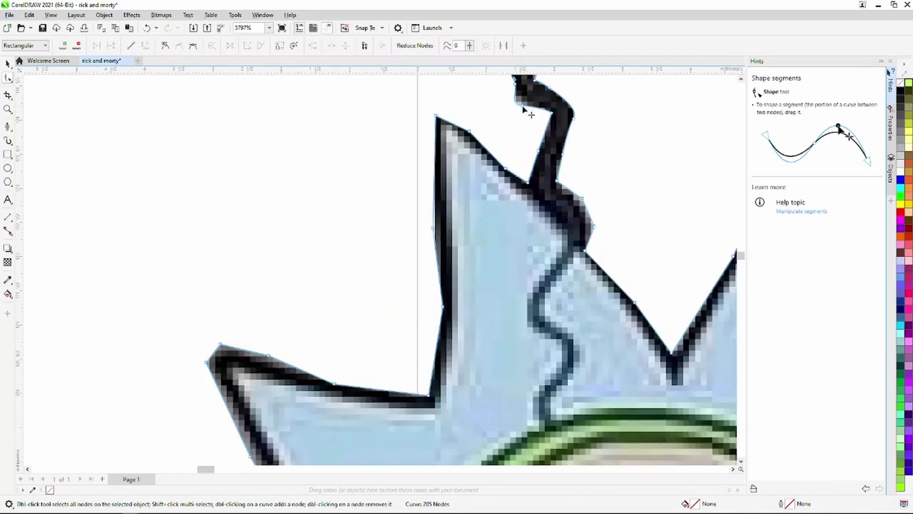
{"action": "left_click_drag", "start_coordinate": [529, 113], "coordinate": [529, 116]}
{"action": "scroll", "coordinate": [531, 107], "scroll_direction": "down", "scroll_amount": 2}
{"action": "scroll", "coordinate": [464, 96], "scroll_direction": "up", "scroll_amount": 3}
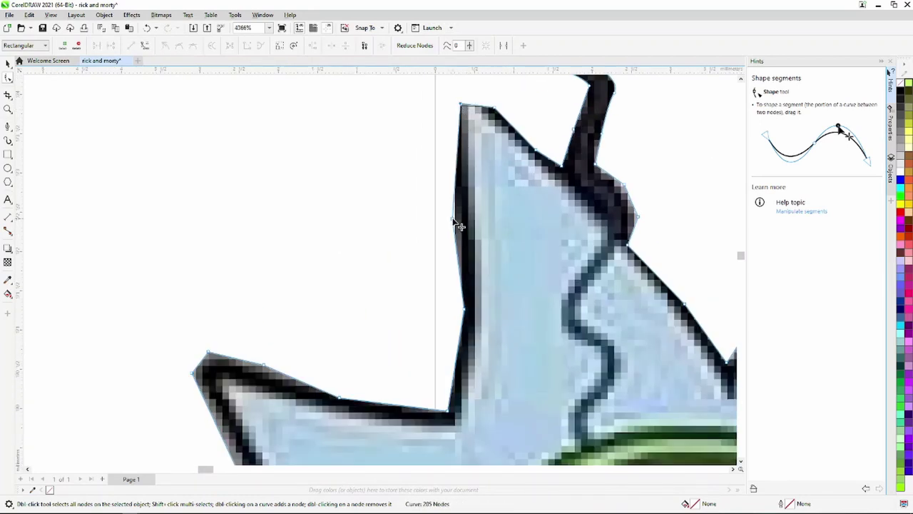
{"action": "left_click_drag", "start_coordinate": [459, 218], "coordinate": [464, 223]}
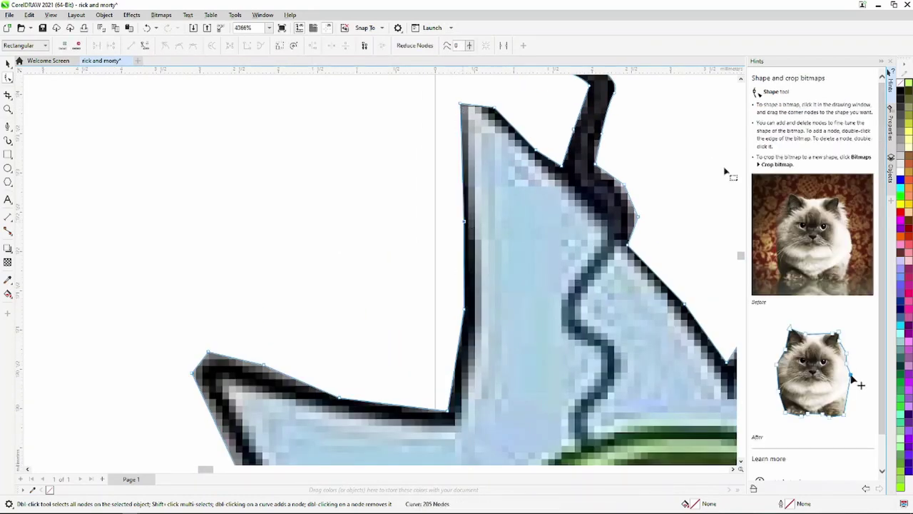
With the hints panel collapsed, reshape the outline and add a node along the right antenna stalk.
{"action": "left_click", "coordinate": [884, 64]}
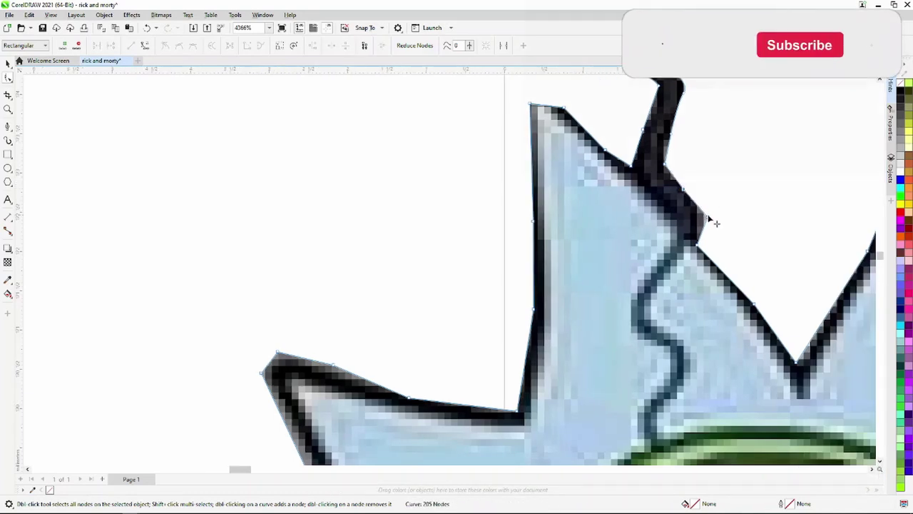
{"action": "scroll", "coordinate": [731, 240], "scroll_direction": "down", "scroll_amount": 2}
{"action": "scroll", "coordinate": [732, 241], "scroll_direction": "down", "scroll_amount": 2}
{"action": "scroll", "coordinate": [760, 234], "scroll_direction": "up", "scroll_amount": 3}
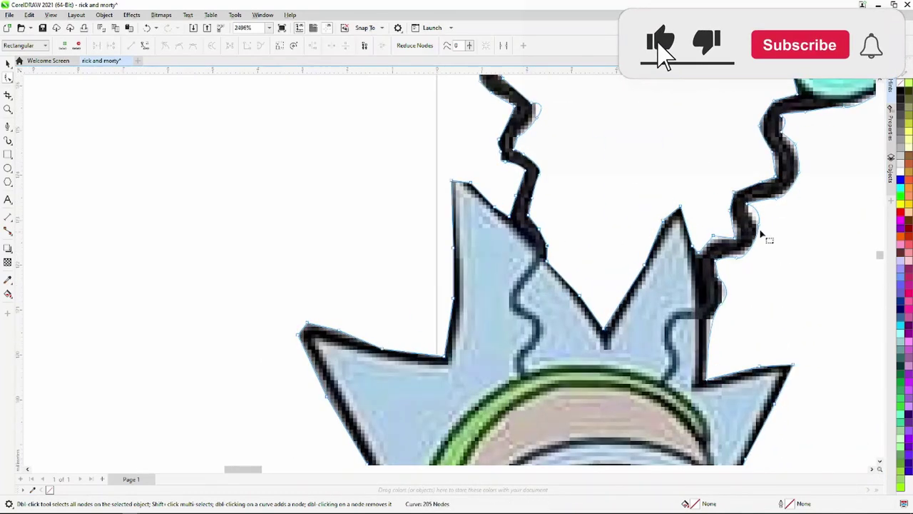
{"action": "scroll", "coordinate": [762, 230], "scroll_direction": "up", "scroll_amount": 1}
{"action": "left_click_drag", "start_coordinate": [769, 221], "coordinate": [789, 184]}
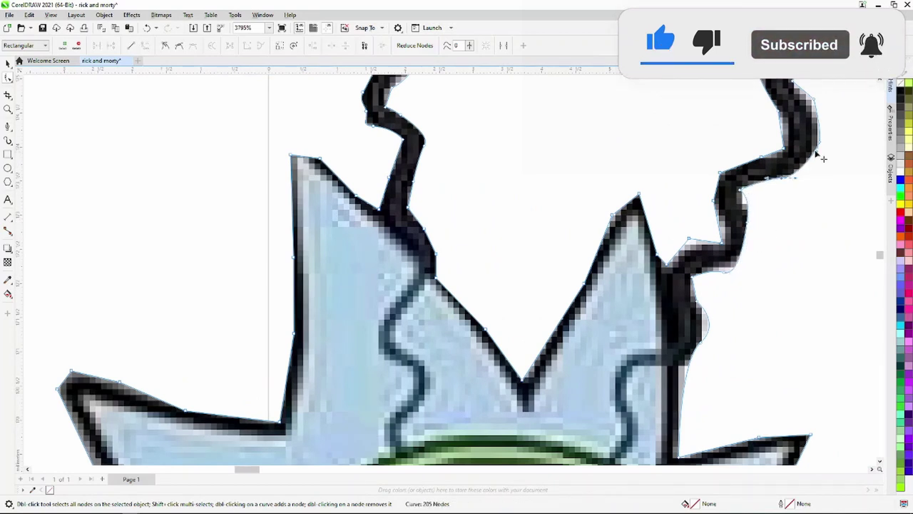
{"action": "double_click", "coordinate": [819, 157]}
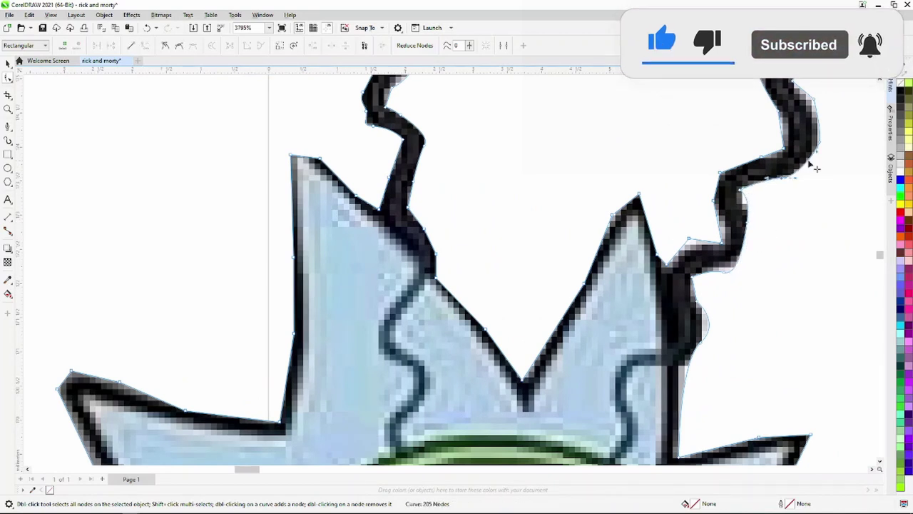
{"action": "scroll", "coordinate": [822, 153], "scroll_direction": "down", "scroll_amount": 1}
{"action": "scroll", "coordinate": [819, 139], "scroll_direction": "up", "scroll_amount": 3}
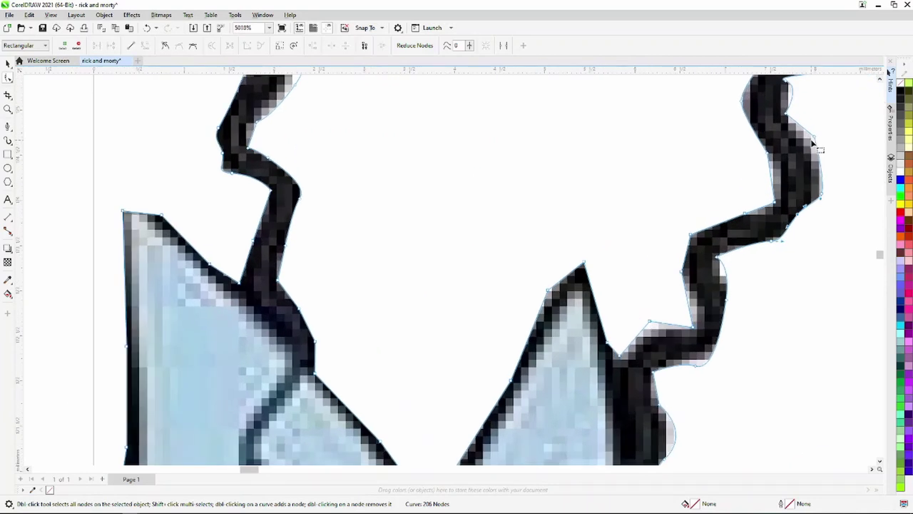
{"action": "left_click_drag", "start_coordinate": [812, 146], "coordinate": [802, 136]}
Tighten the bitmap outline around the edges of the right antenna ball.
{"action": "scroll", "coordinate": [797, 107], "scroll_direction": "down", "scroll_amount": 5}
{"action": "scroll", "coordinate": [866, 92], "scroll_direction": "up", "scroll_amount": 2}
{"action": "scroll", "coordinate": [768, 342], "scroll_direction": "up", "scroll_amount": 2}
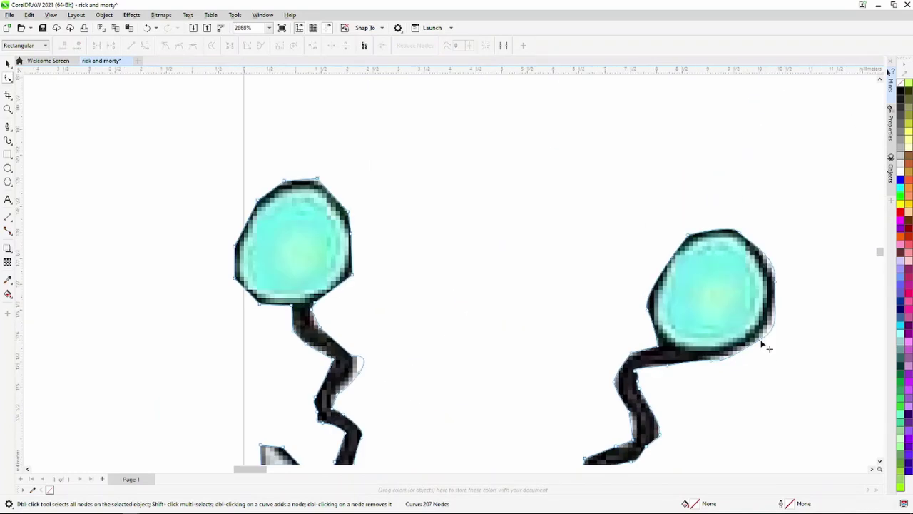
{"action": "left_click_drag", "start_coordinate": [769, 347], "coordinate": [759, 343]}
{"action": "left_click_drag", "start_coordinate": [715, 362], "coordinate": [709, 355]}
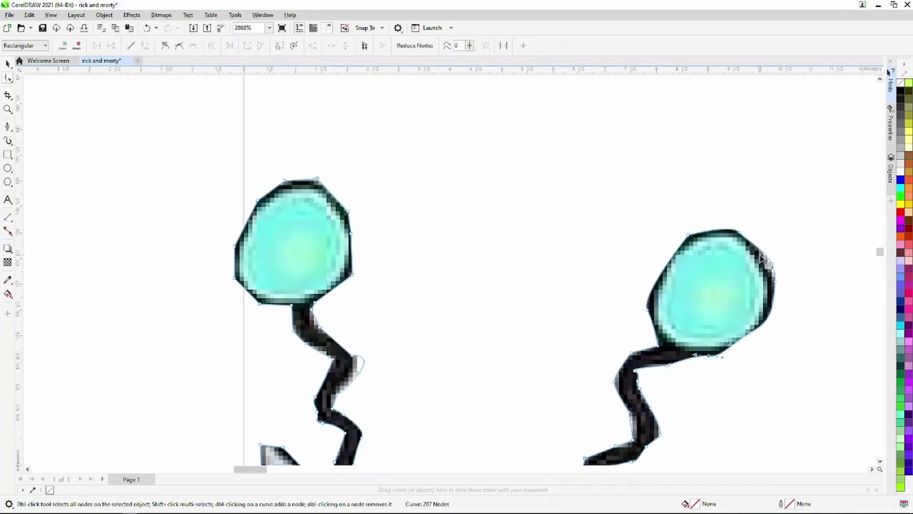
{"action": "left_click_drag", "start_coordinate": [764, 256], "coordinate": [758, 262]}
{"action": "scroll", "coordinate": [696, 314], "scroll_direction": "down", "scroll_amount": 2}
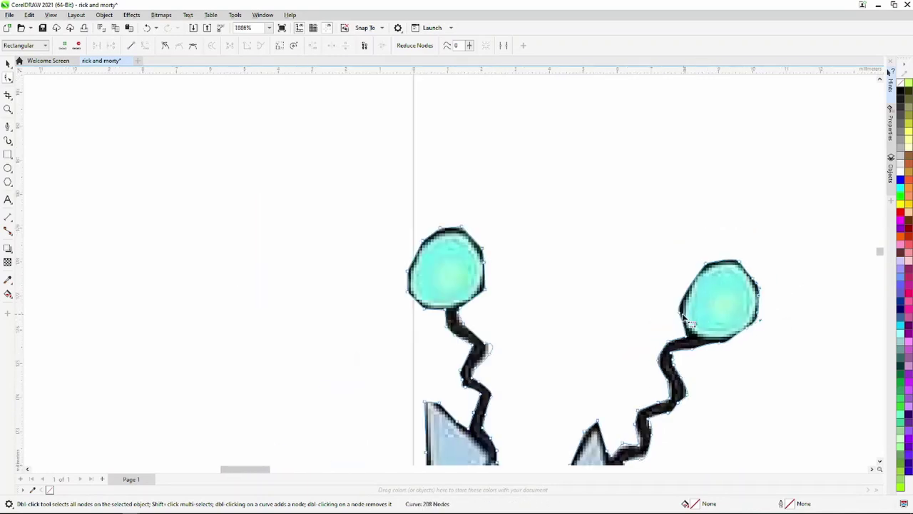
{"action": "scroll", "coordinate": [686, 318], "scroll_direction": "up", "scroll_amount": 2}
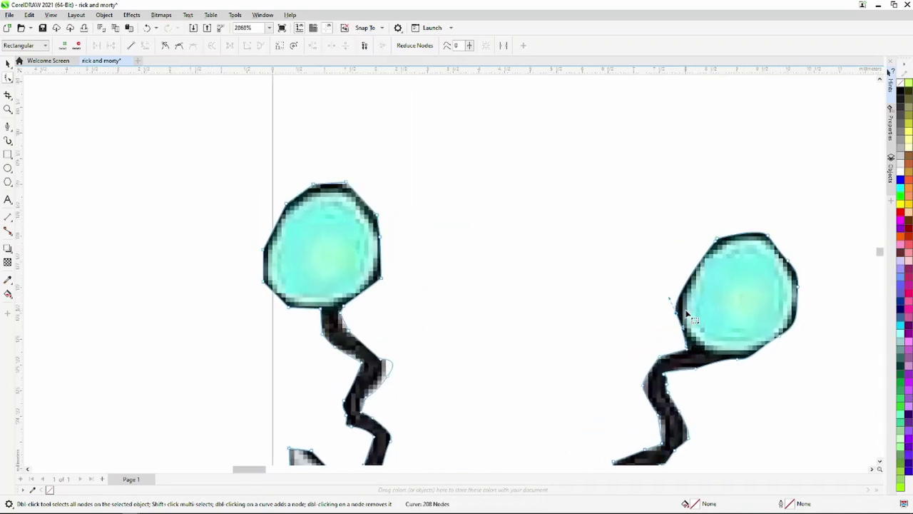
{"action": "scroll", "coordinate": [684, 321], "scroll_direction": "up", "scroll_amount": 2}
{"action": "left_click_drag", "start_coordinate": [674, 318], "coordinate": [683, 309]}
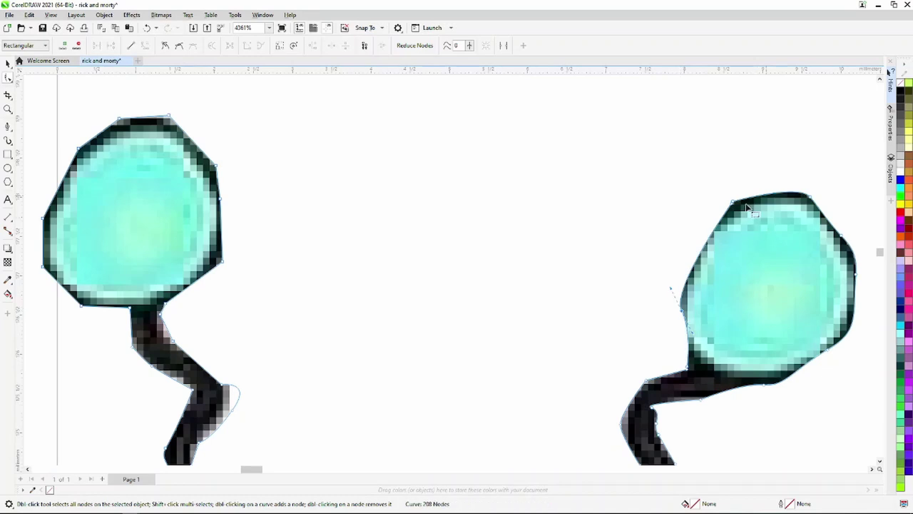
Pull the outline in against the wavy antenna stalk, adding a node along it.
{"action": "scroll", "coordinate": [739, 212], "scroll_direction": "down", "scroll_amount": 2}
{"action": "scroll", "coordinate": [738, 216], "scroll_direction": "down", "scroll_amount": 1}
{"action": "scroll", "coordinate": [580, 261], "scroll_direction": "up", "scroll_amount": 3}
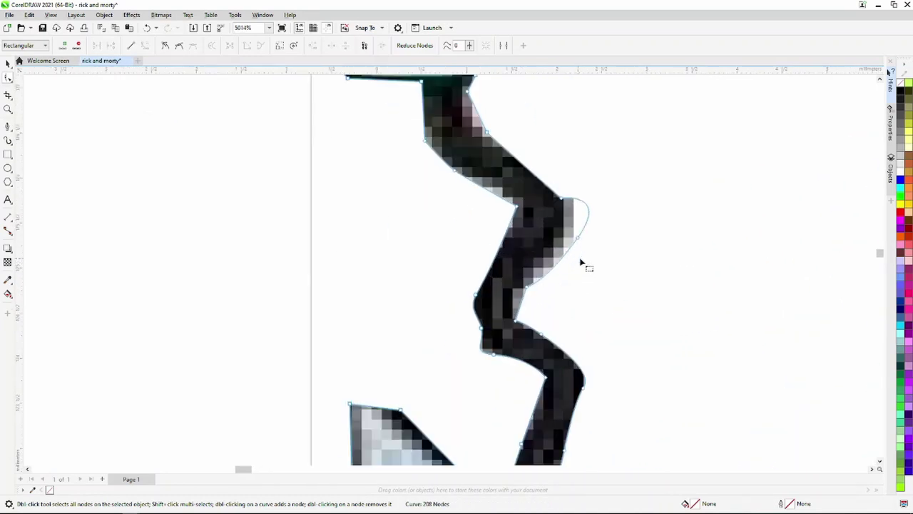
{"action": "scroll", "coordinate": [586, 241], "scroll_direction": "up", "scroll_amount": 2}
{"action": "mouse_move", "coordinate": [578, 234]}
{"action": "left_mouse_down"}
{"action": "mouse_move", "coordinate": [549, 269]}
{"action": "mouse_move", "coordinate": [529, 253]}
{"action": "left_mouse_up"}
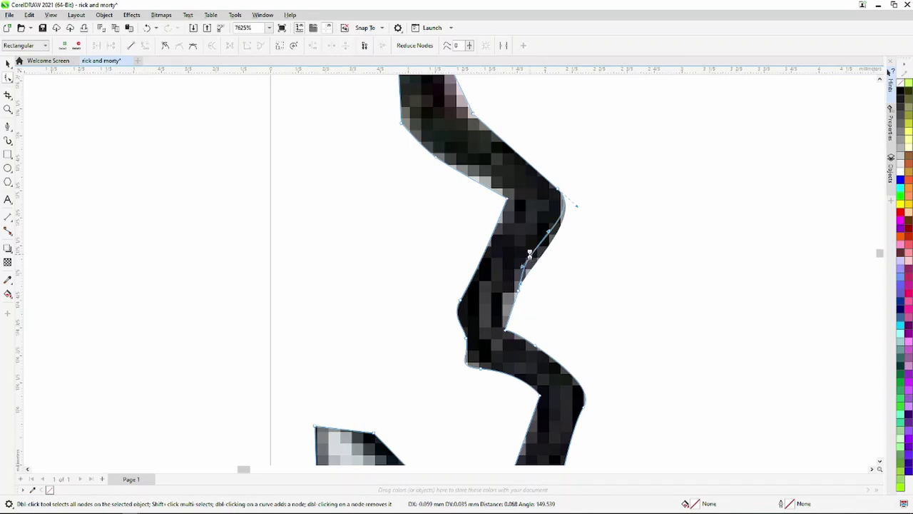
{"action": "double_click", "coordinate": [563, 210]}
{"action": "scroll", "coordinate": [567, 214], "scroll_direction": "down", "scroll_amount": 3}
{"action": "scroll", "coordinate": [564, 242], "scroll_direction": "up", "scroll_amount": 2}
{"action": "scroll", "coordinate": [546, 271], "scroll_direction": "up", "scroll_amount": 2}
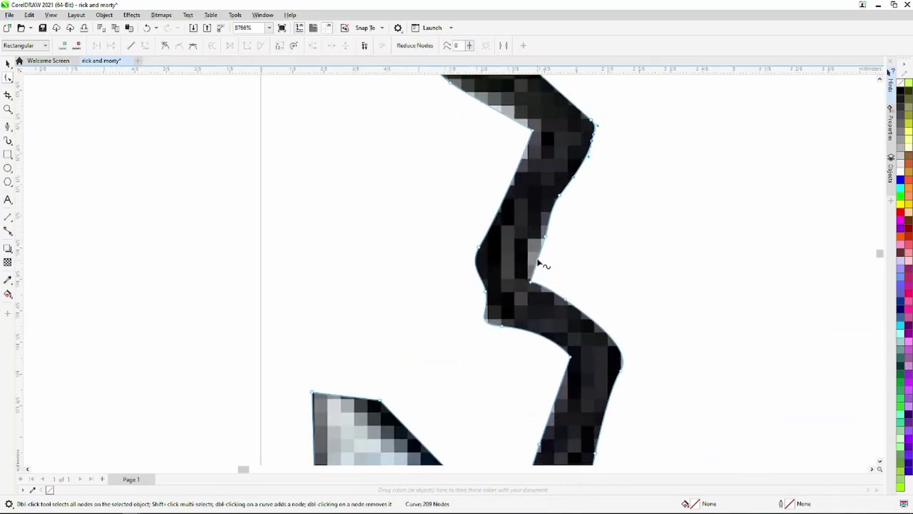
{"action": "left_click_drag", "start_coordinate": [539, 263], "coordinate": [528, 261]}
{"action": "scroll", "coordinate": [540, 241], "scroll_direction": "down", "scroll_amount": 3}
{"action": "scroll", "coordinate": [528, 264], "scroll_direction": "up", "scroll_amount": 3}
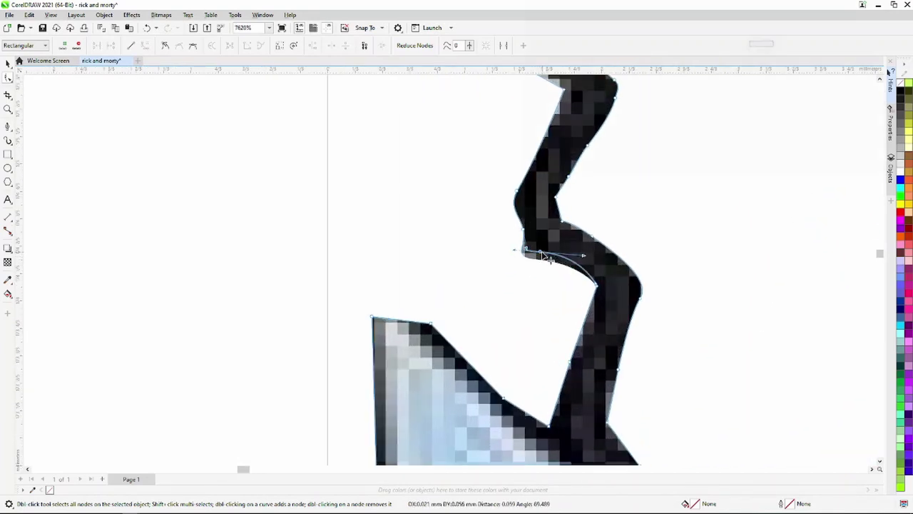
{"action": "scroll", "coordinate": [540, 263], "scroll_direction": "down", "scroll_amount": 3}
{"action": "scroll", "coordinate": [532, 179], "scroll_direction": "up", "scroll_amount": 2}
{"action": "scroll", "coordinate": [528, 190], "scroll_direction": "up", "scroll_amount": 1}
{"action": "scroll", "coordinate": [528, 189], "scroll_direction": "up", "scroll_amount": 1}
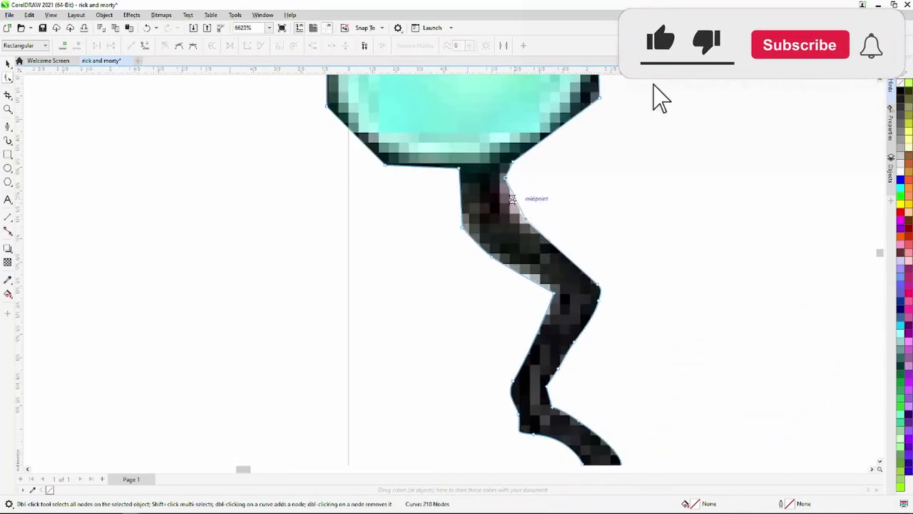
Tuck the outline against the stalk edge and the top of the antenna bulb.
{"action": "left_click_drag", "start_coordinate": [526, 192], "coordinate": [495, 209]}
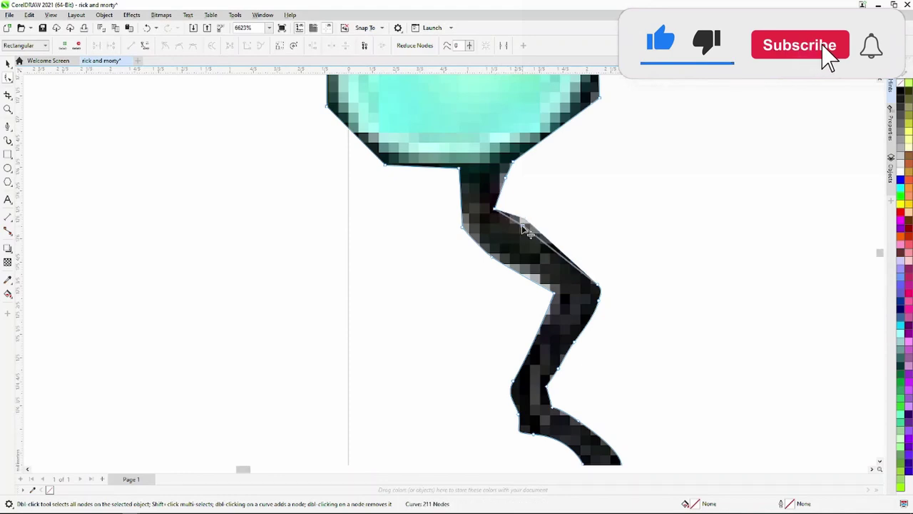
{"action": "scroll", "coordinate": [498, 230], "scroll_direction": "down", "scroll_amount": 3}
{"action": "scroll", "coordinate": [490, 227], "scroll_direction": "down", "scroll_amount": 5}
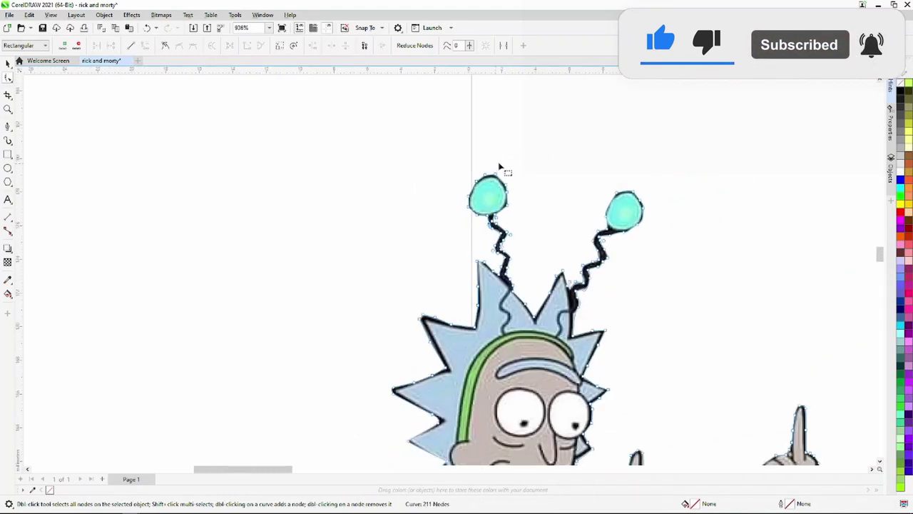
{"action": "scroll", "coordinate": [500, 169], "scroll_direction": "up", "scroll_amount": 3}
{"action": "scroll", "coordinate": [495, 190], "scroll_direction": "up", "scroll_amount": 3}
{"action": "left_click_drag", "start_coordinate": [493, 179], "coordinate": [498, 184]}
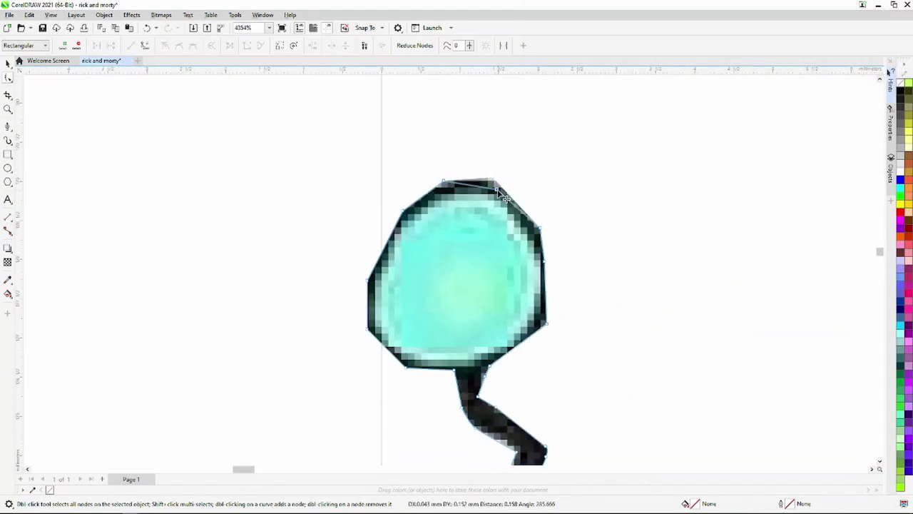
{"action": "scroll", "coordinate": [498, 185], "scroll_direction": "down", "scroll_amount": 5}
{"action": "scroll", "coordinate": [526, 198], "scroll_direction": "down", "scroll_amount": 8}
{"action": "scroll", "coordinate": [495, 300], "scroll_direction": "down", "scroll_amount": 6}
Drag outline nodes onto the coat's bottom-left corner, left edge and right edge.
{"action": "scroll", "coordinate": [494, 301], "scroll_direction": "up", "scroll_amount": 10}
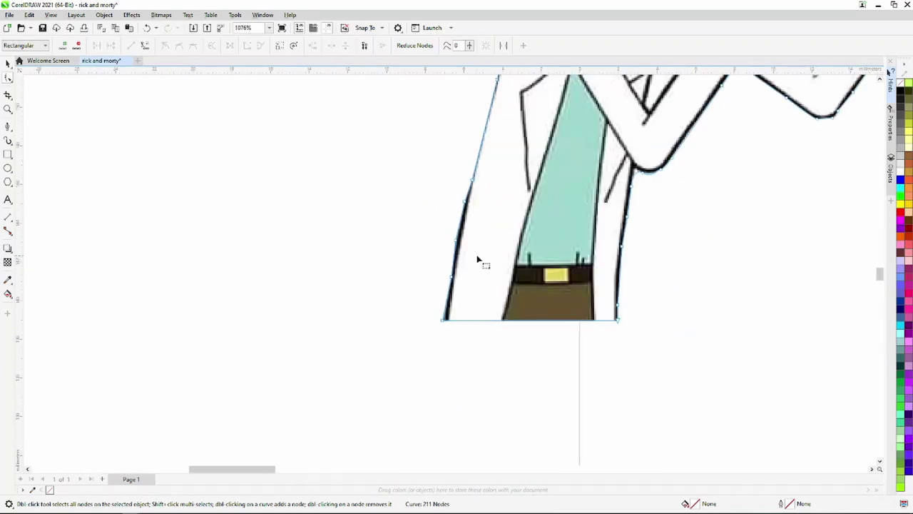
{"action": "scroll", "coordinate": [479, 261], "scroll_direction": "up", "scroll_amount": 2}
{"action": "left_click_drag", "start_coordinate": [450, 233], "coordinate": [469, 187]}
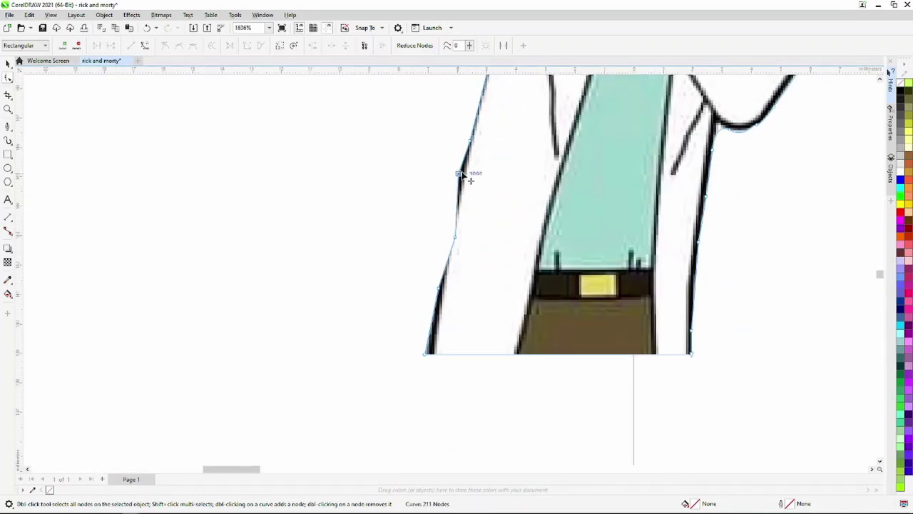
{"action": "scroll", "coordinate": [465, 255], "scroll_direction": "down", "scroll_amount": 2}
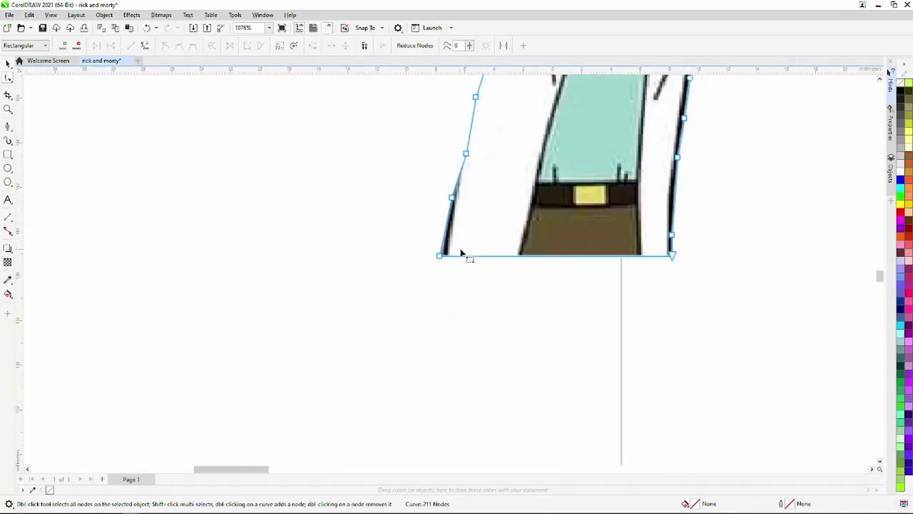
{"action": "scroll", "coordinate": [428, 259], "scroll_direction": "up", "scroll_amount": 2}
{"action": "left_click_drag", "start_coordinate": [429, 259], "coordinate": [447, 259]}
{"action": "left_click_drag", "start_coordinate": [452, 162], "coordinate": [461, 159]}
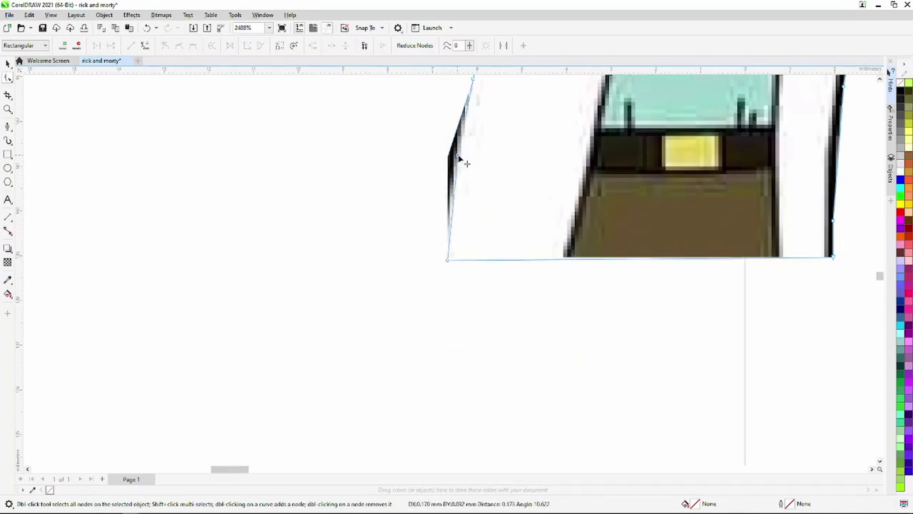
{"action": "scroll", "coordinate": [477, 165], "scroll_direction": "down", "scroll_amount": 2}
{"action": "scroll", "coordinate": [486, 227], "scroll_direction": "up", "scroll_amount": 2}
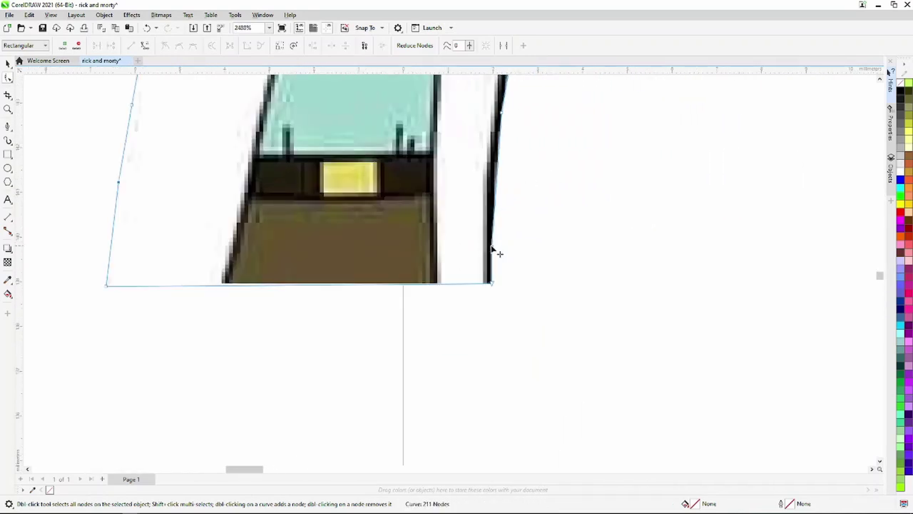
{"action": "left_click_drag", "start_coordinate": [492, 248], "coordinate": [489, 283]}
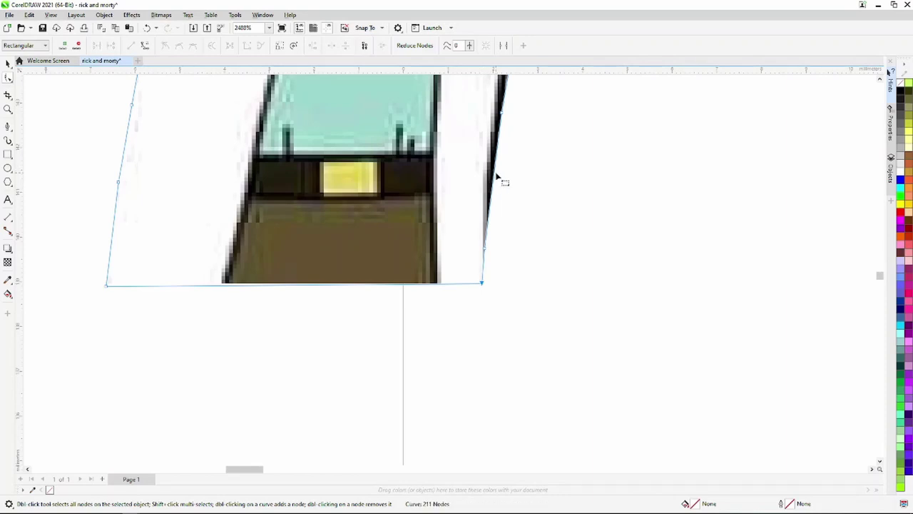
{"action": "scroll", "coordinate": [514, 136], "scroll_direction": "down", "scroll_amount": 2}
{"action": "scroll", "coordinate": [509, 128], "scroll_direction": "up", "scroll_amount": 2}
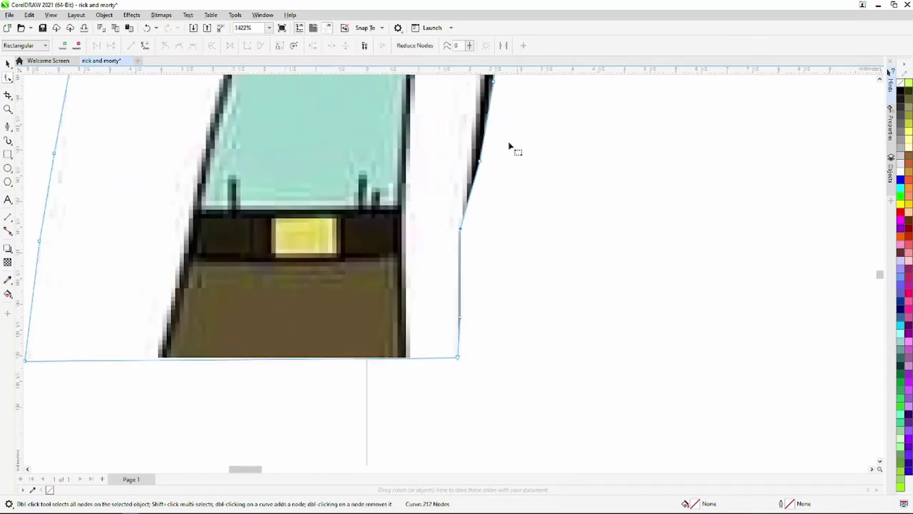
{"action": "scroll", "coordinate": [492, 156], "scroll_direction": "up", "scroll_amount": 1}
{"action": "mouse_move", "coordinate": [473, 171]}
{"action": "left_mouse_down"}
{"action": "mouse_move", "coordinate": [471, 161]}
{"action": "mouse_move", "coordinate": [435, 175]}
{"action": "left_mouse_up"}
Pull the outline up into the armpit corner and add a node there.
{"action": "scroll", "coordinate": [471, 158], "scroll_direction": "down", "scroll_amount": 1}
{"action": "scroll", "coordinate": [471, 158], "scroll_direction": "down", "scroll_amount": 1}
{"action": "scroll", "coordinate": [481, 127], "scroll_direction": "up", "scroll_amount": 2}
{"action": "scroll", "coordinate": [458, 172], "scroll_direction": "down", "scroll_amount": 2}
{"action": "scroll", "coordinate": [458, 172], "scroll_direction": "up", "scroll_amount": 2}
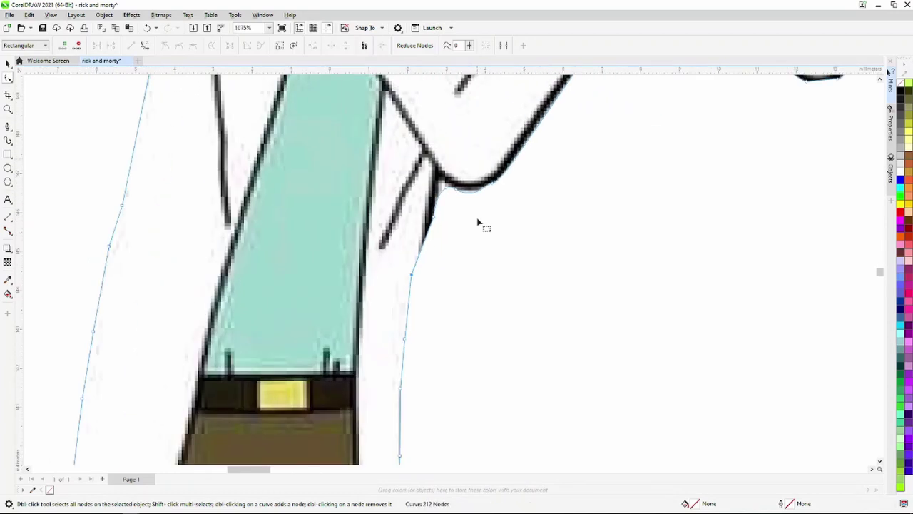
{"action": "mouse_move", "coordinate": [433, 216]}
{"action": "left_mouse_down"}
{"action": "mouse_move", "coordinate": [432, 178]}
{"action": "mouse_move", "coordinate": [483, 191]}
{"action": "left_mouse_up"}
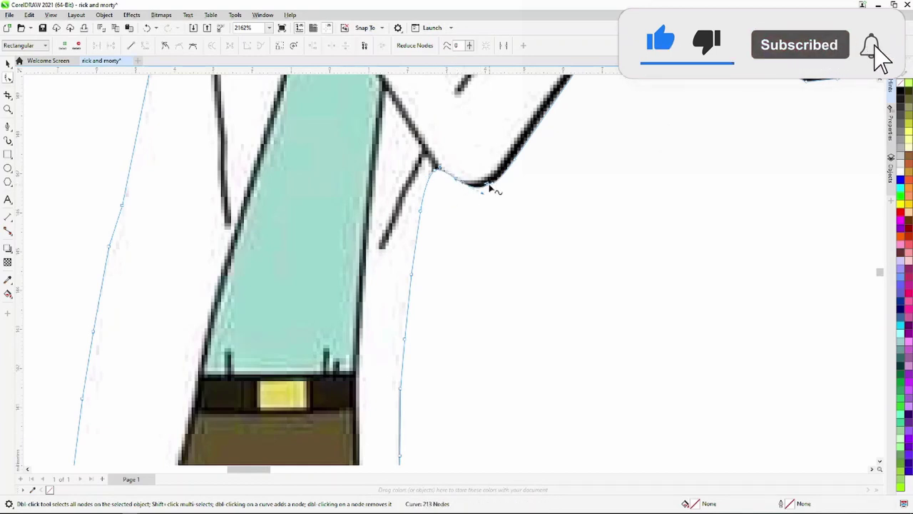
{"action": "double_click", "coordinate": [476, 187]}
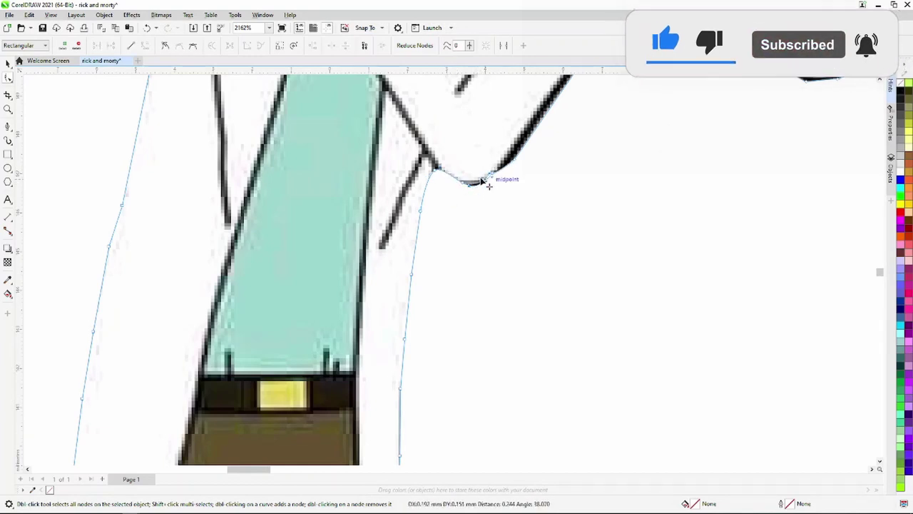
{"action": "scroll", "coordinate": [546, 164], "scroll_direction": "down", "scroll_amount": 2}
{"action": "scroll", "coordinate": [554, 126], "scroll_direction": "down", "scroll_amount": 2}
{"action": "scroll", "coordinate": [557, 139], "scroll_direction": "up", "scroll_amount": 2}
Fine-tune the outline along the raised arm, inner elbow and sleeve edge.
{"action": "left_click_drag", "start_coordinate": [555, 139], "coordinate": [545, 129]}
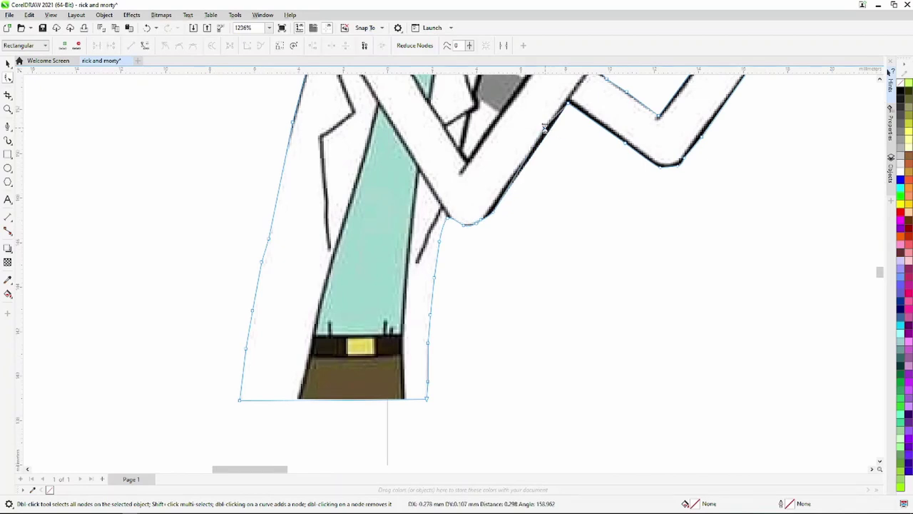
{"action": "left_click_drag", "start_coordinate": [499, 218], "coordinate": [495, 210]}
{"action": "scroll", "coordinate": [495, 210], "scroll_direction": "down", "scroll_amount": 2}
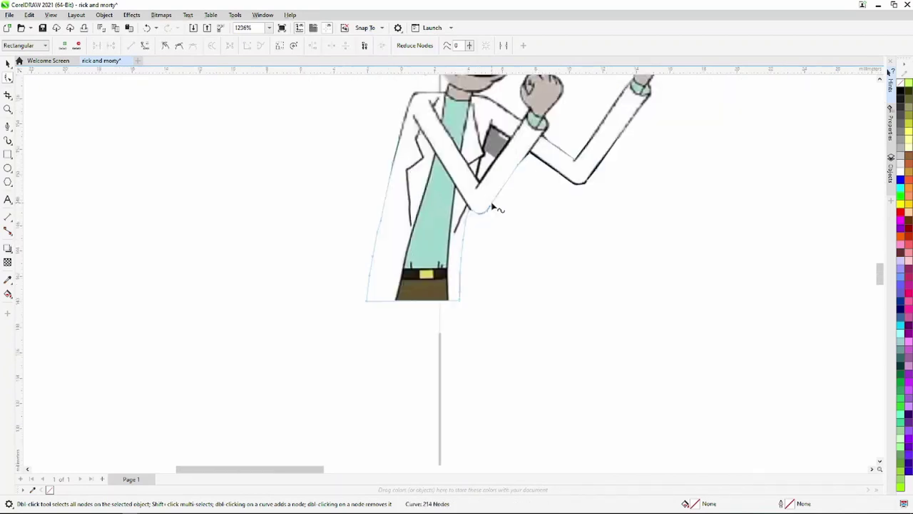
{"action": "scroll", "coordinate": [526, 183], "scroll_direction": "down", "scroll_amount": 2}
{"action": "scroll", "coordinate": [544, 174], "scroll_direction": "up", "scroll_amount": 3}
{"action": "scroll", "coordinate": [544, 174], "scroll_direction": "up", "scroll_amount": 3}
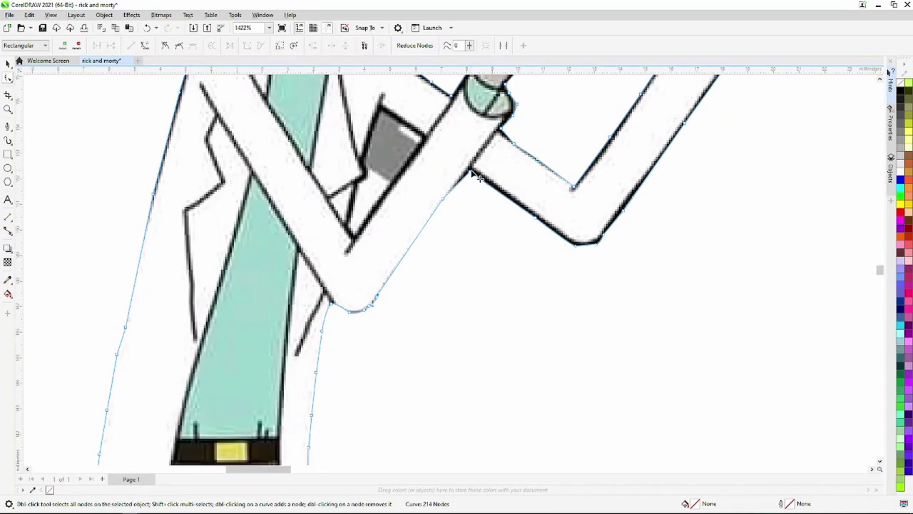
{"action": "left_click_drag", "start_coordinate": [471, 171], "coordinate": [472, 162]}
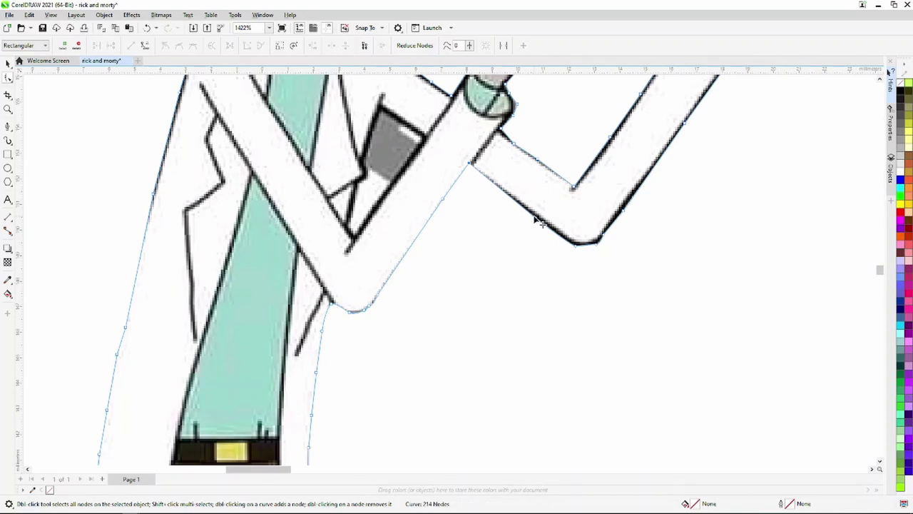
{"action": "left_click_drag", "start_coordinate": [540, 222], "coordinate": [580, 245]}
Reshape the outline around Rick's raised elbow, snapping the node onto the sleeve edge.
{"action": "scroll", "coordinate": [588, 249], "scroll_direction": "down", "scroll_amount": 3}
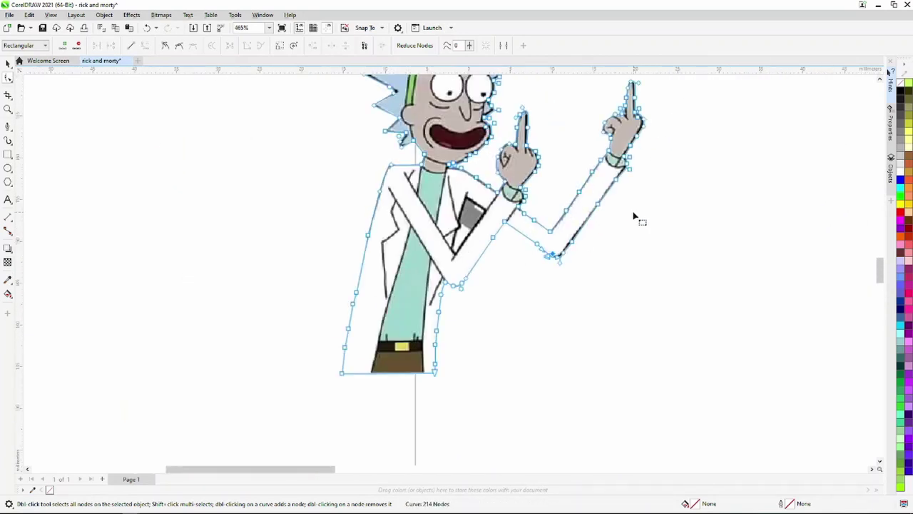
{"action": "scroll", "coordinate": [599, 220], "scroll_direction": "up", "scroll_amount": 3}
{"action": "left_click_drag", "start_coordinate": [486, 283], "coordinate": [482, 279]}
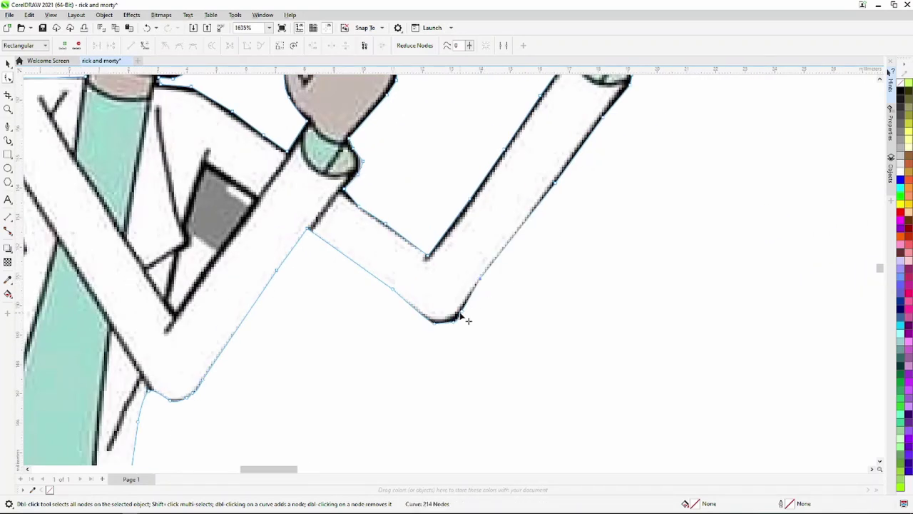
{"action": "left_click_drag", "start_coordinate": [455, 319], "coordinate": [450, 321]}
{"action": "scroll", "coordinate": [439, 320], "scroll_direction": "up", "scroll_amount": 2}
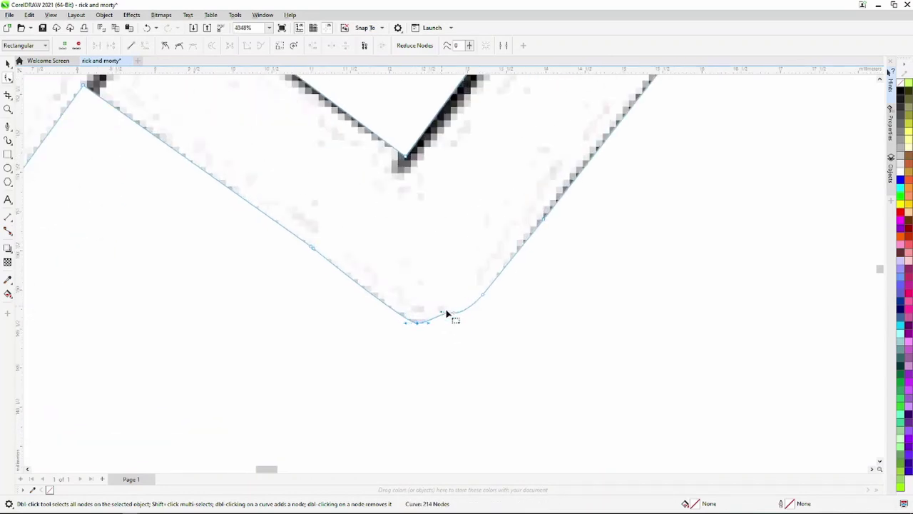
{"action": "scroll", "coordinate": [507, 310], "scroll_direction": "down", "scroll_amount": 3}
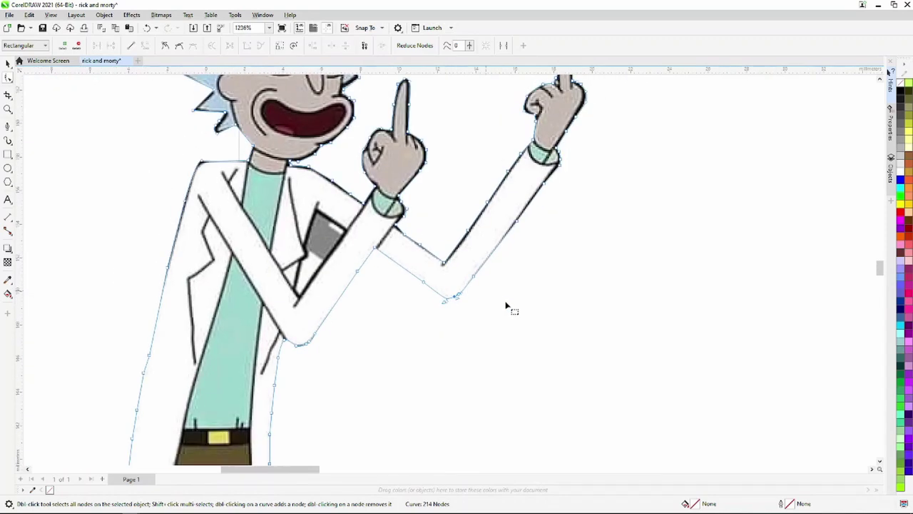
{"action": "scroll", "coordinate": [561, 190], "scroll_direction": "up", "scroll_amount": 2}
{"action": "scroll", "coordinate": [504, 171], "scroll_direction": "up", "scroll_amount": 1}
Fit the outline nodes to the upper arm edge and the cuff edge.
{"action": "left_click_drag", "start_coordinate": [502, 172], "coordinate": [502, 169]}
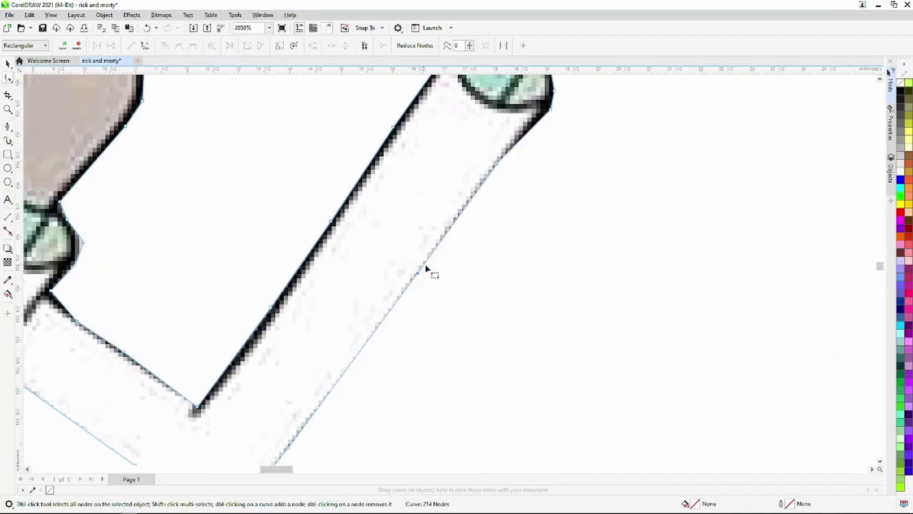
{"action": "scroll", "coordinate": [464, 243], "scroll_direction": "down", "scroll_amount": 2}
{"action": "scroll", "coordinate": [444, 185], "scroll_direction": "up", "scroll_amount": 2}
{"action": "mouse_move", "coordinate": [440, 185]}
{"action": "left_mouse_down"}
{"action": "mouse_move", "coordinate": [434, 179]}
{"action": "mouse_move", "coordinate": [444, 191]}
{"action": "left_mouse_up"}
{"action": "scroll", "coordinate": [450, 207], "scroll_direction": "down", "scroll_amount": 3}
{"action": "scroll", "coordinate": [463, 231], "scroll_direction": "down", "scroll_amount": 2}
{"action": "scroll", "coordinate": [464, 243], "scroll_direction": "down", "scroll_amount": 1}
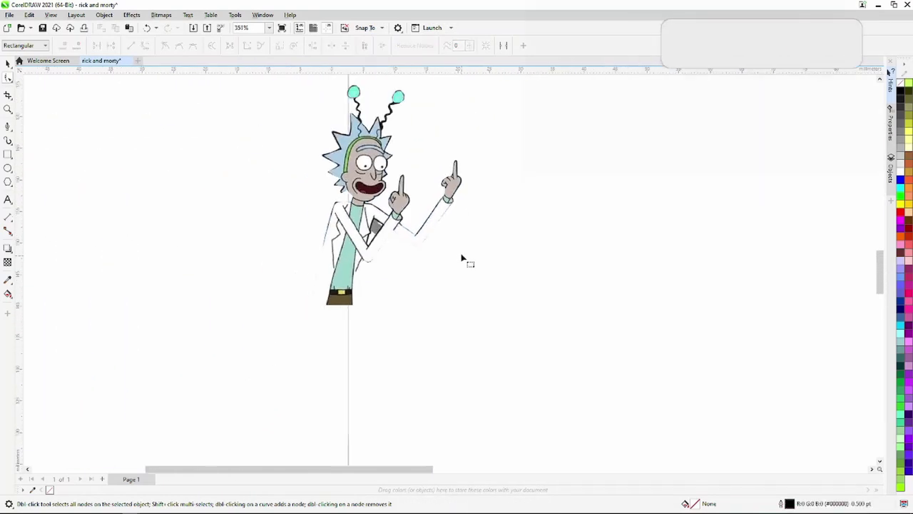
{"action": "scroll", "coordinate": [321, 187], "scroll_direction": "up", "scroll_amount": 3}
{"action": "scroll", "coordinate": [321, 187], "scroll_direction": "up", "scroll_amount": 2}
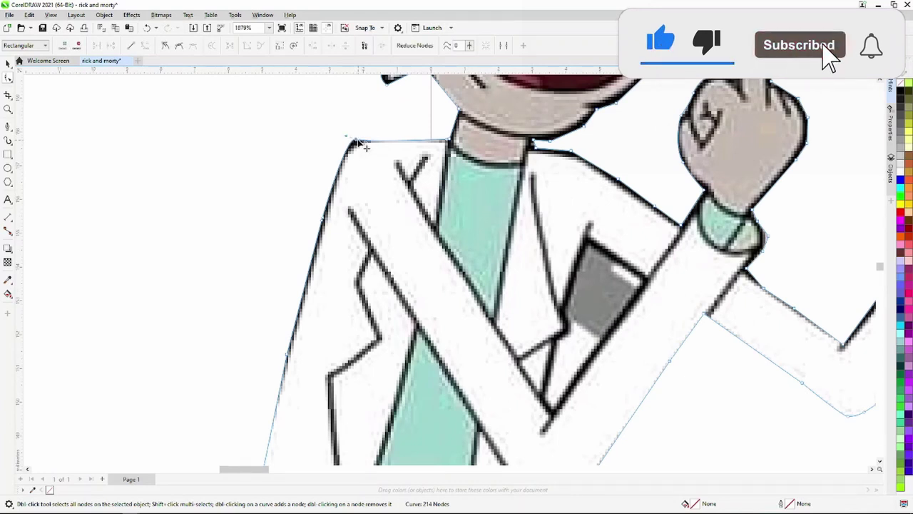
Pull the outline onto the coat's left shoulder so it meets the collar.
{"action": "left_click_drag", "start_coordinate": [325, 227], "coordinate": [331, 225]}
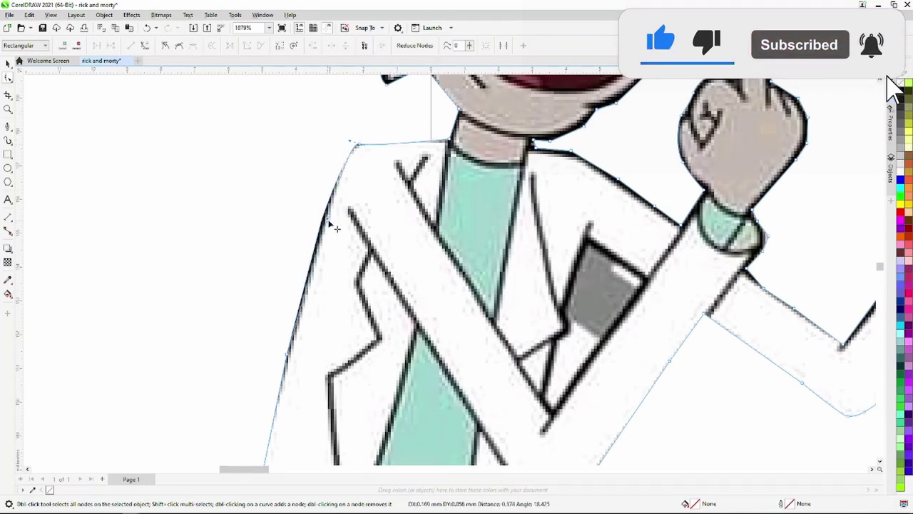
{"action": "scroll", "coordinate": [310, 303], "scroll_direction": "down", "scroll_amount": 3}
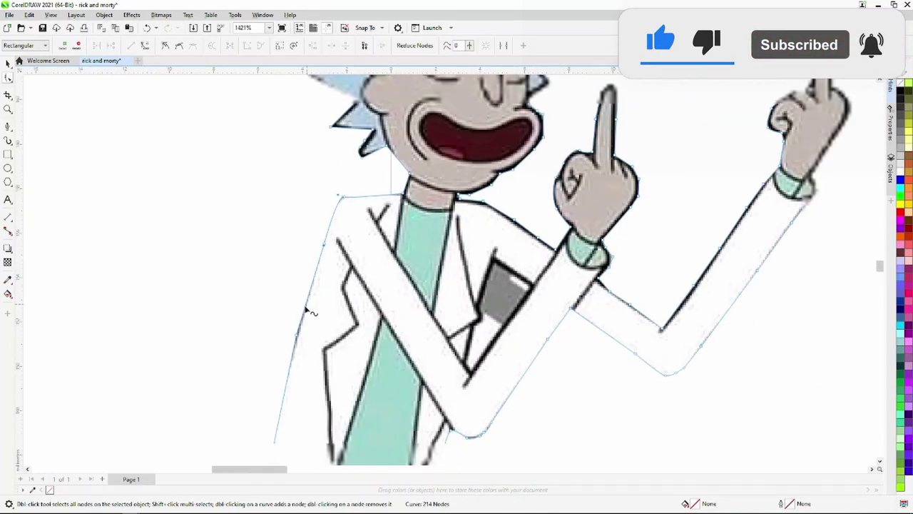
{"action": "scroll", "coordinate": [303, 310], "scroll_direction": "up", "scroll_amount": 4}
{"action": "scroll", "coordinate": [316, 303], "scroll_direction": "down", "scroll_amount": 3}
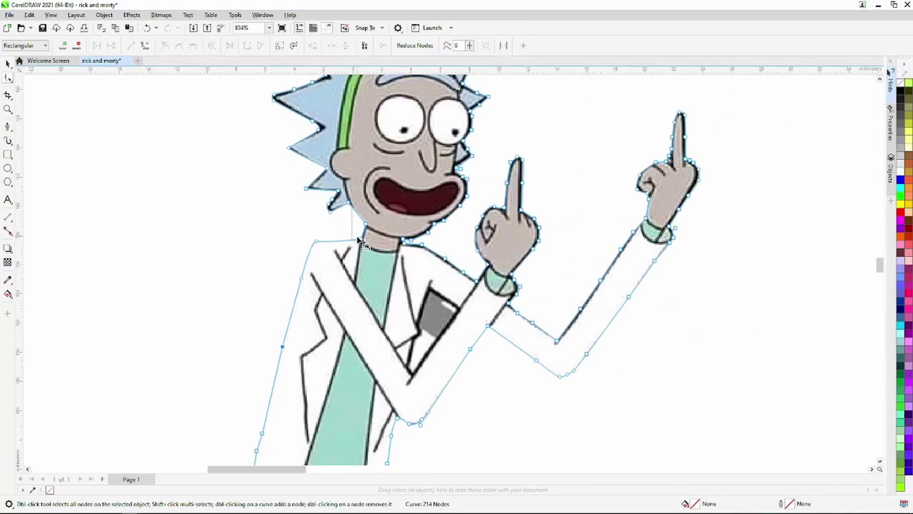
{"action": "scroll", "coordinate": [291, 250], "scroll_direction": "up", "scroll_amount": 1}
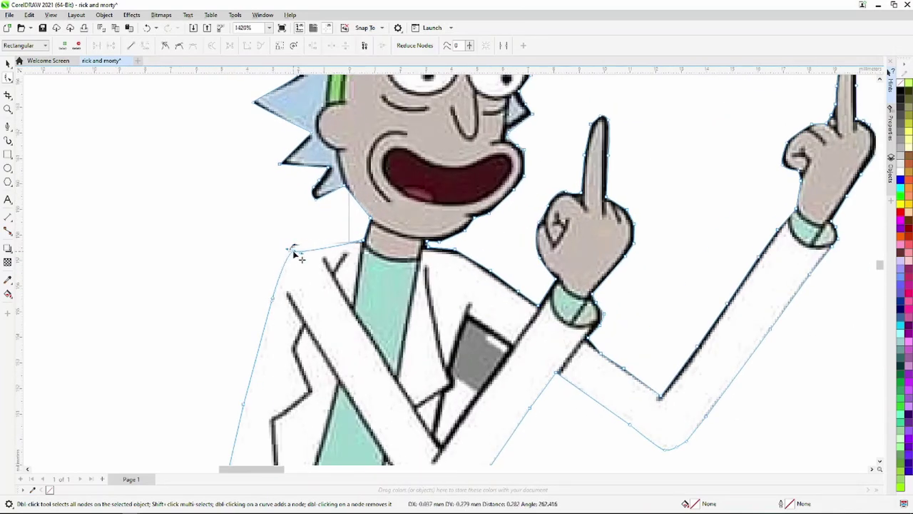
{"action": "scroll", "coordinate": [321, 277], "scroll_direction": "up", "scroll_amount": 1}
{"action": "scroll", "coordinate": [408, 214], "scroll_direction": "up", "scroll_amount": 1}
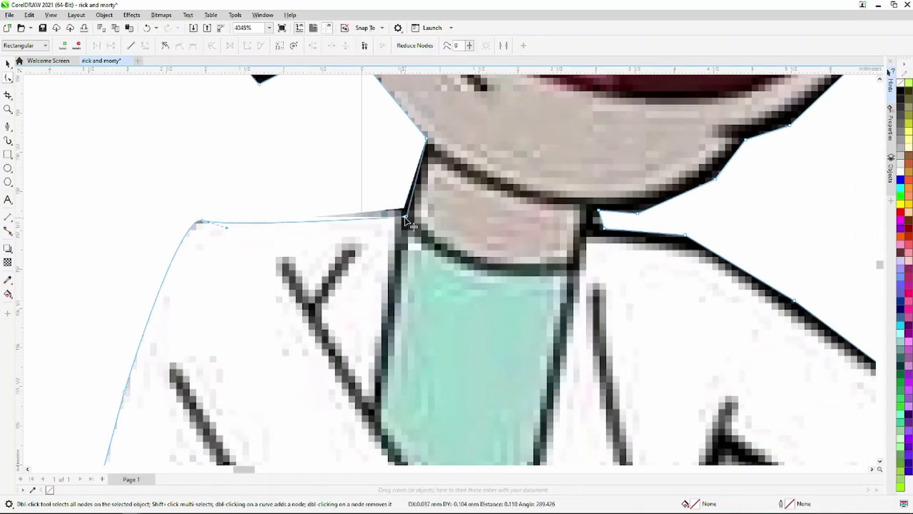
{"action": "scroll", "coordinate": [415, 204], "scroll_direction": "down", "scroll_amount": 4}
{"action": "scroll", "coordinate": [420, 205], "scroll_direction": "down", "scroll_amount": 5}
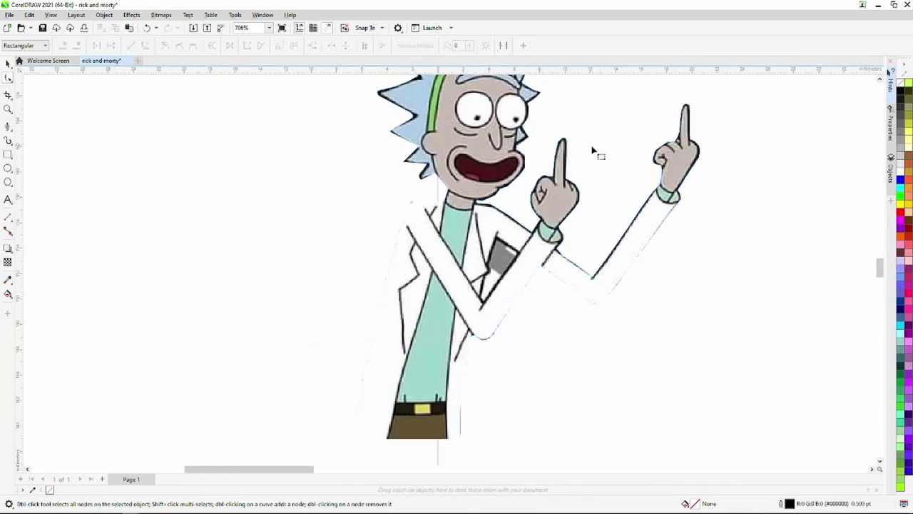
Move the first hair-spike node right and curve its outline segment along the spike.
{"action": "scroll", "coordinate": [591, 156], "scroll_direction": "down", "scroll_amount": 2}
{"action": "scroll", "coordinate": [478, 132], "scroll_direction": "up", "scroll_amount": 5}
{"action": "scroll", "coordinate": [475, 124], "scroll_direction": "up", "scroll_amount": 2}
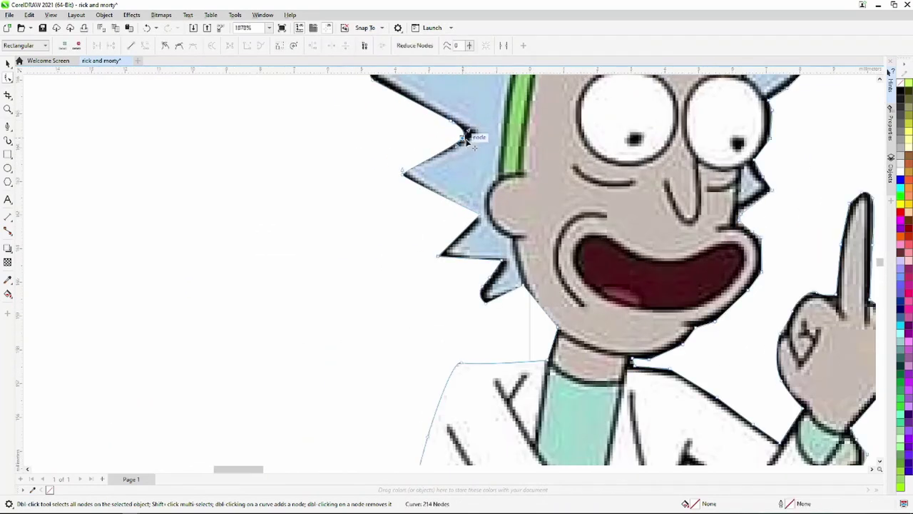
{"action": "scroll", "coordinate": [473, 139], "scroll_direction": "up", "scroll_amount": 1}
{"action": "scroll", "coordinate": [475, 137], "scroll_direction": "down", "scroll_amount": 1}
{"action": "scroll", "coordinate": [428, 182], "scroll_direction": "up", "scroll_amount": 3}
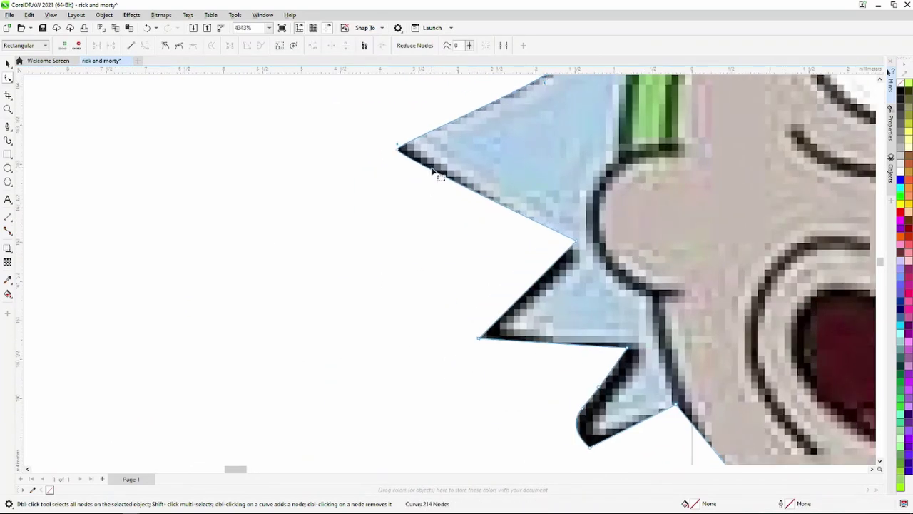
{"action": "scroll", "coordinate": [416, 221], "scroll_direction": "down", "scroll_amount": 1}
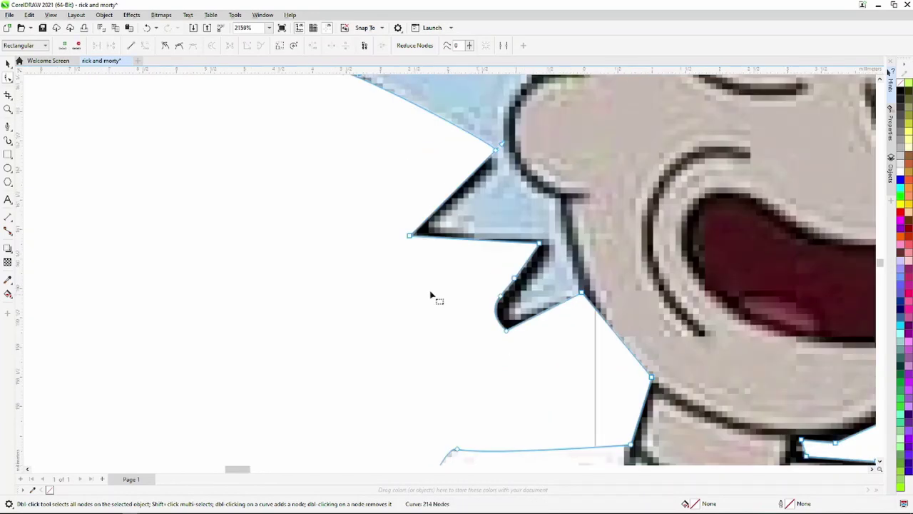
{"action": "scroll", "coordinate": [397, 207], "scroll_direction": "up", "scroll_amount": 2}
{"action": "scroll", "coordinate": [433, 197], "scroll_direction": "down", "scroll_amount": 1}
{"action": "scroll", "coordinate": [409, 206], "scroll_direction": "up", "scroll_amount": 1}
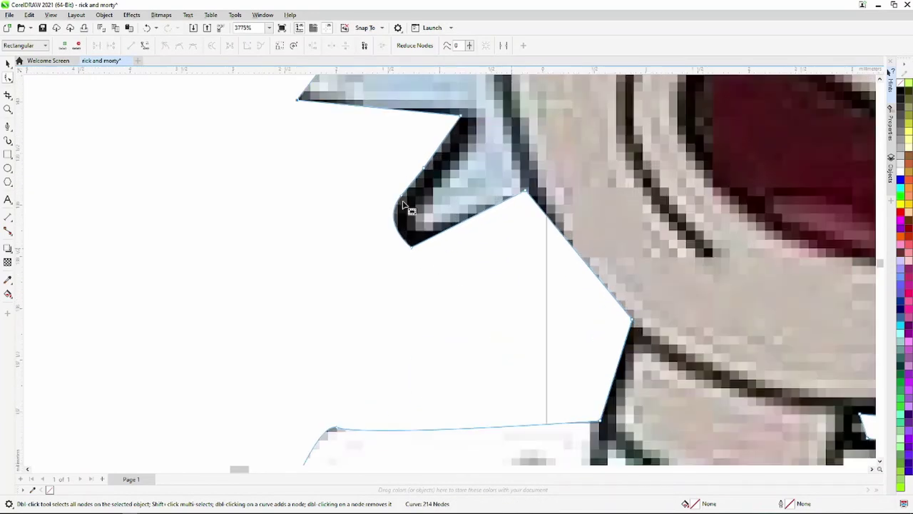
{"action": "left_click", "coordinate": [411, 200]}
{"action": "left_click_drag", "start_coordinate": [412, 198], "coordinate": [426, 199]}
{"action": "left_click_drag", "start_coordinate": [424, 176], "coordinate": [463, 137]}
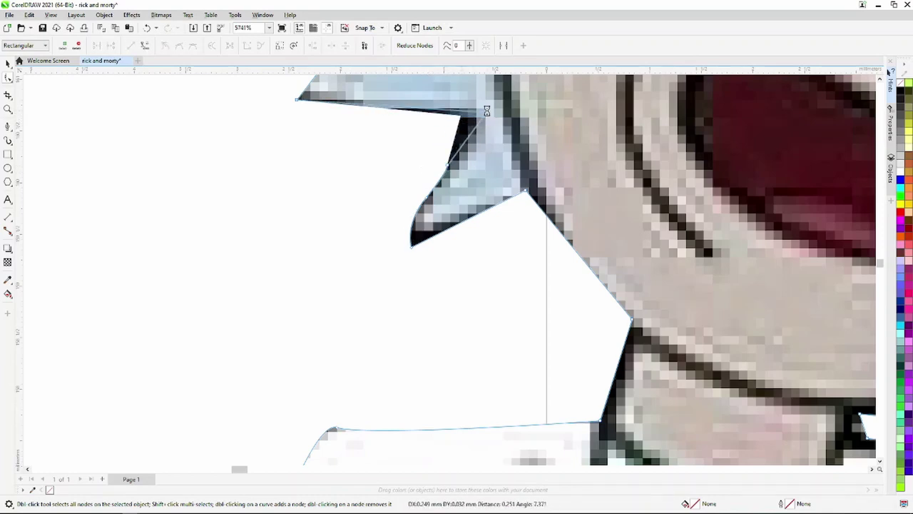
Nudge another hair-spike node so the outline fits the spike.
{"action": "scroll", "coordinate": [456, 206], "scroll_direction": "up", "scroll_amount": 1}
{"action": "scroll", "coordinate": [471, 203], "scroll_direction": "down", "scroll_amount": 5}
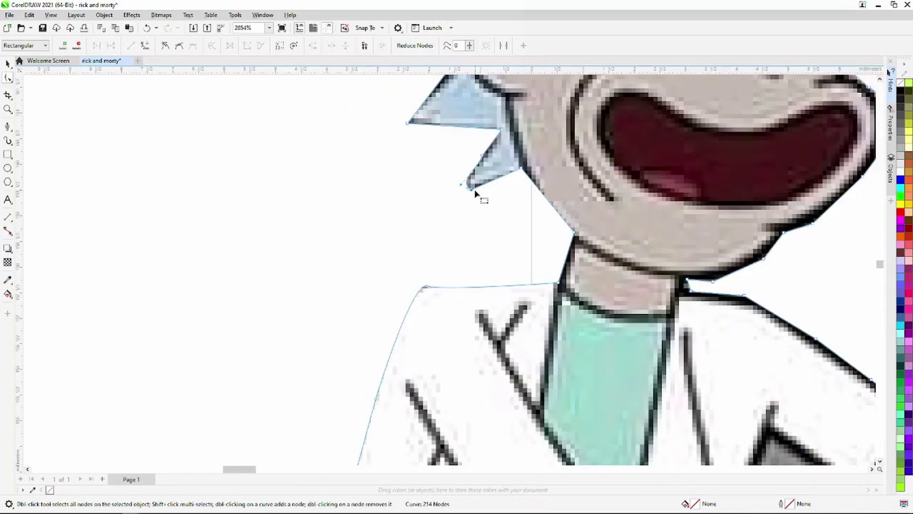
{"action": "scroll", "coordinate": [481, 196], "scroll_direction": "down", "scroll_amount": 6}
{"action": "scroll", "coordinate": [619, 132], "scroll_direction": "up", "scroll_amount": 4}
{"action": "scroll", "coordinate": [620, 132], "scroll_direction": "down", "scroll_amount": 5}
{"action": "scroll", "coordinate": [550, 149], "scroll_direction": "up", "scroll_amount": 2}
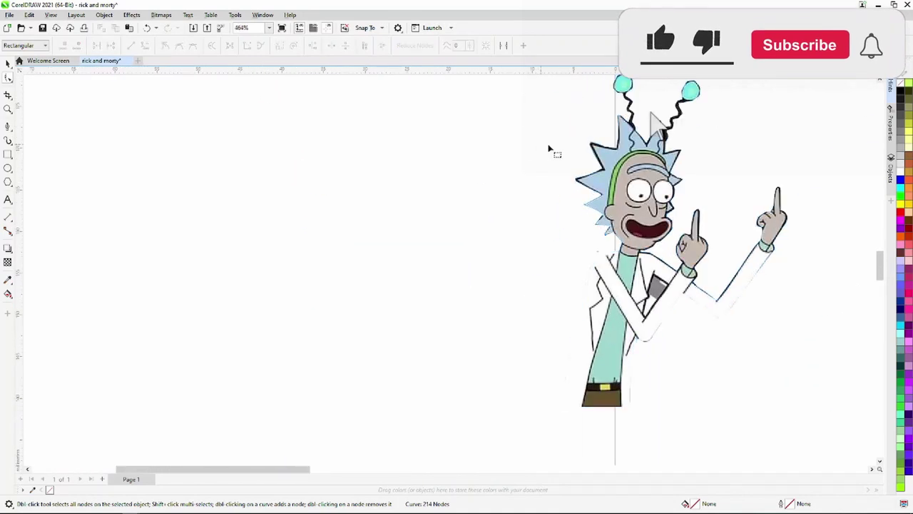
{"action": "scroll", "coordinate": [526, 163], "scroll_direction": "up", "scroll_amount": 3}
{"action": "left_click_drag", "start_coordinate": [499, 166], "coordinate": [501, 172]}
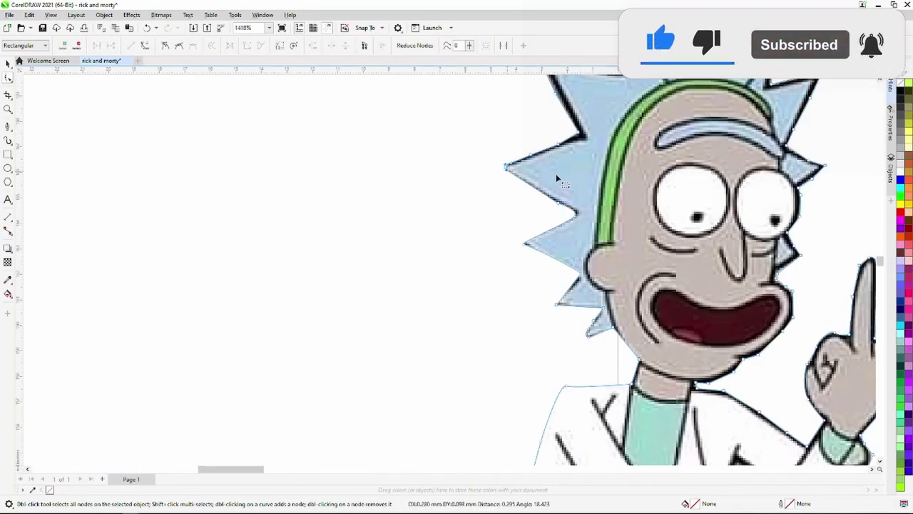
Reshape the spike edge and pull the top hair-spike node into place.
{"action": "scroll", "coordinate": [596, 140], "scroll_direction": "up", "scroll_amount": 2}
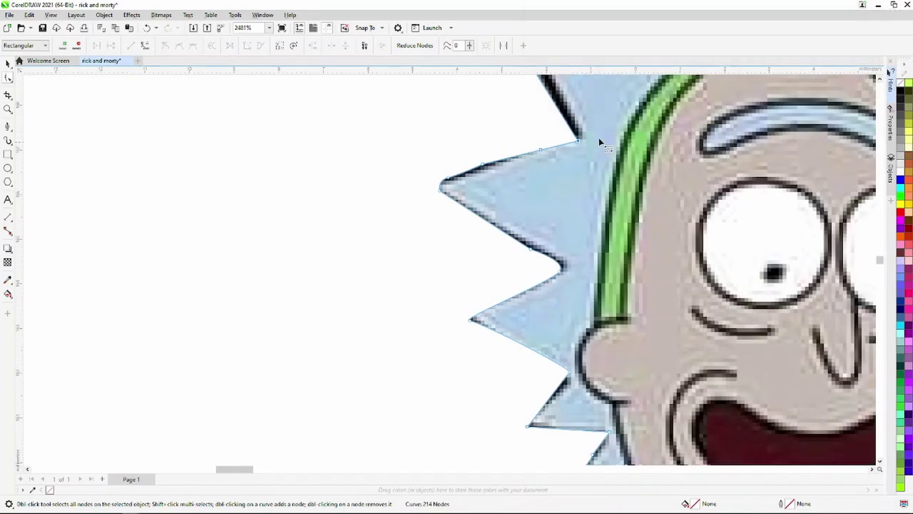
{"action": "scroll", "coordinate": [599, 138], "scroll_direction": "down", "scroll_amount": 4}
{"action": "scroll", "coordinate": [607, 100], "scroll_direction": "up", "scroll_amount": 2}
{"action": "scroll", "coordinate": [608, 102], "scroll_direction": "up", "scroll_amount": 2}
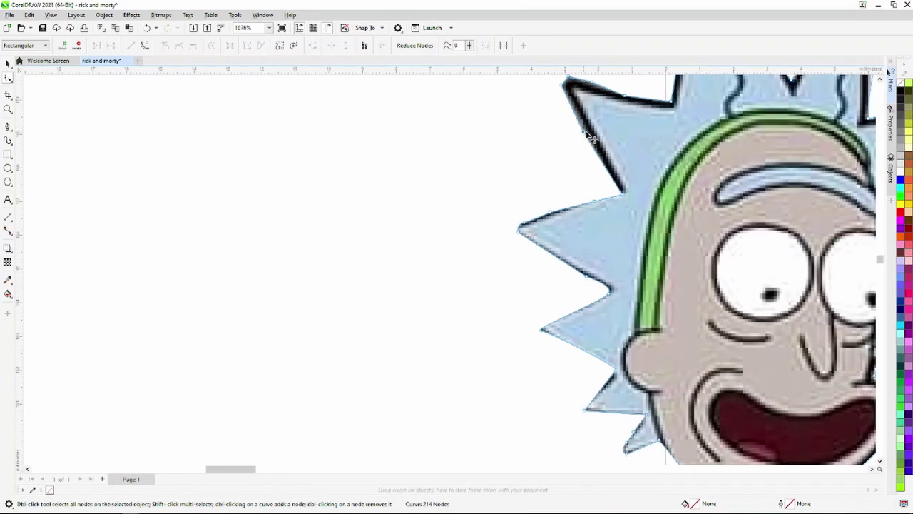
{"action": "left_click_drag", "start_coordinate": [590, 135], "coordinate": [588, 116]}
{"action": "mouse_move", "coordinate": [565, 86]}
{"action": "left_mouse_down"}
{"action": "mouse_move", "coordinate": [592, 100]}
{"action": "mouse_move", "coordinate": [591, 92]}
{"action": "mouse_move", "coordinate": [613, 113]}
{"action": "mouse_move", "coordinate": [674, 111]}
{"action": "mouse_move", "coordinate": [598, 99]}
{"action": "left_mouse_up"}
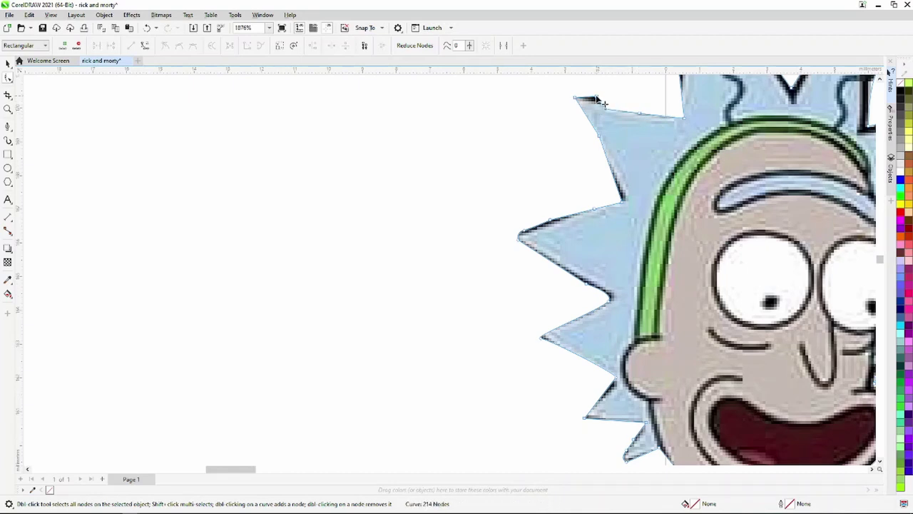
Pull the remaining hair outline edges in onto the spikes' black lines.
{"action": "scroll", "coordinate": [580, 102], "scroll_direction": "down", "scroll_amount": 4}
{"action": "scroll", "coordinate": [664, 127], "scroll_direction": "down", "scroll_amount": 2}
{"action": "scroll", "coordinate": [667, 130], "scroll_direction": "up", "scroll_amount": 5}
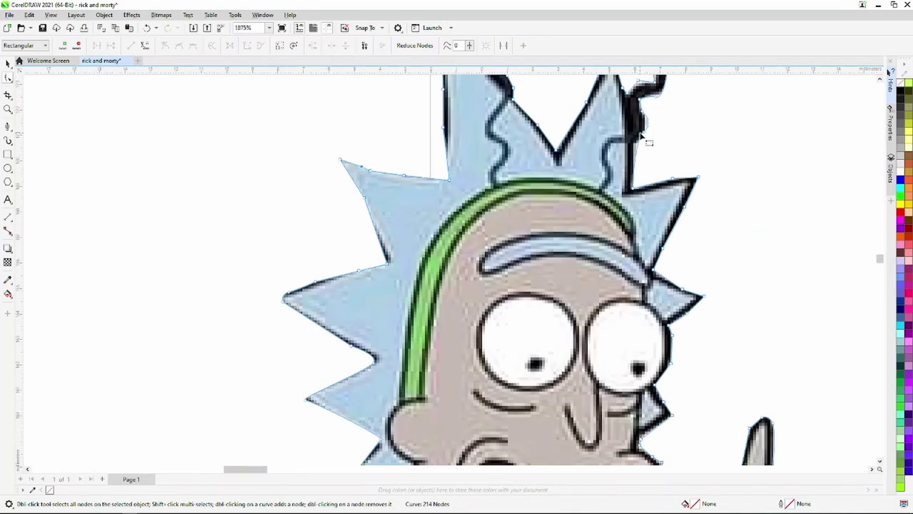
{"action": "scroll", "coordinate": [647, 139], "scroll_direction": "up", "scroll_amount": 1}
{"action": "left_click_drag", "start_coordinate": [637, 173], "coordinate": [621, 179]}
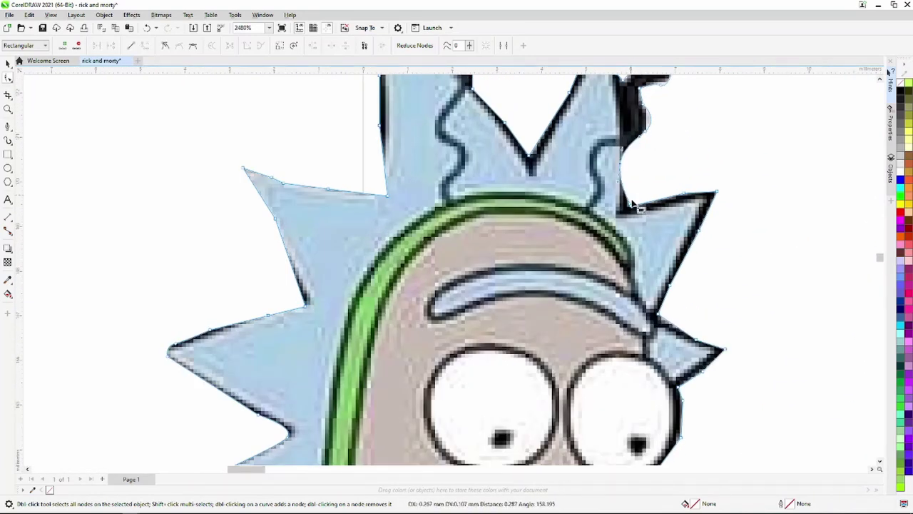
{"action": "mouse_move", "coordinate": [687, 198]}
{"action": "left_mouse_down"}
{"action": "mouse_move", "coordinate": [703, 206]}
{"action": "mouse_move", "coordinate": [673, 289]}
{"action": "mouse_move", "coordinate": [665, 284]}
{"action": "left_mouse_up"}
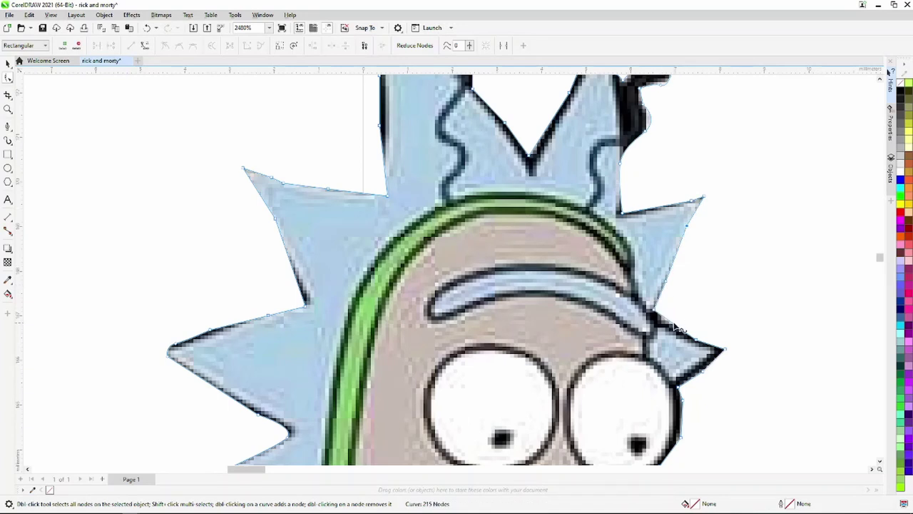
Reshape the cutout outline to follow the antenna stalk.
{"action": "scroll", "coordinate": [706, 367], "scroll_direction": "down", "scroll_amount": 3}
{"action": "scroll", "coordinate": [703, 428], "scroll_direction": "up", "scroll_amount": 4}
{"action": "mouse_move", "coordinate": [722, 317]}
{"action": "left_mouse_down"}
{"action": "mouse_move", "coordinate": [705, 307]}
{"action": "mouse_move", "coordinate": [704, 326]}
{"action": "mouse_move", "coordinate": [678, 342]}
{"action": "left_mouse_up"}
{"action": "scroll", "coordinate": [650, 425], "scroll_direction": "up", "scroll_amount": 3}
{"action": "left_click_drag", "start_coordinate": [651, 419], "coordinate": [660, 420]}
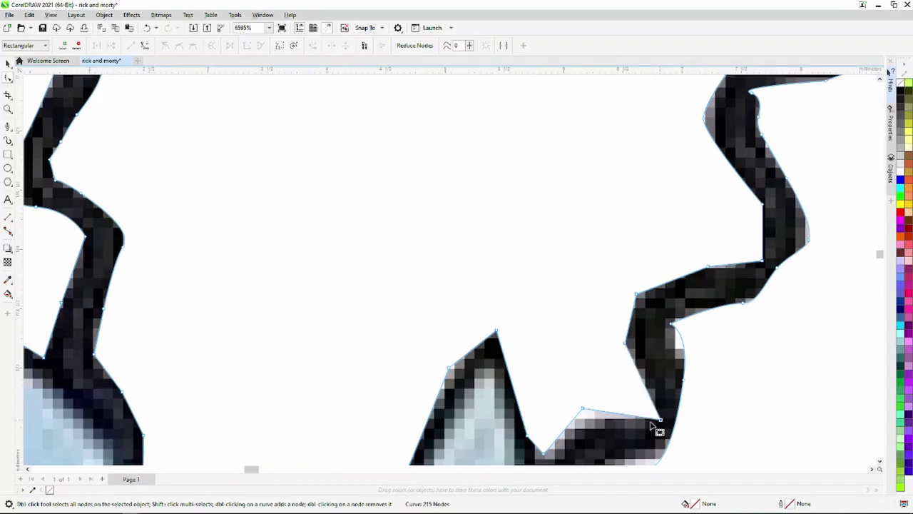
Align the middle spike's left edge and tip node with the drawing's corner.
{"action": "scroll", "coordinate": [589, 428], "scroll_direction": "down", "scroll_amount": 4}
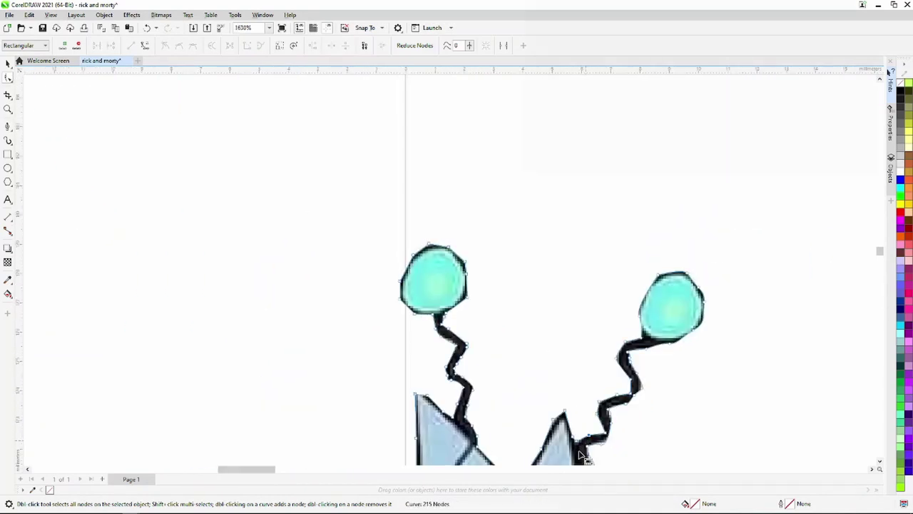
{"action": "scroll", "coordinate": [556, 414], "scroll_direction": "up", "scroll_amount": 2}
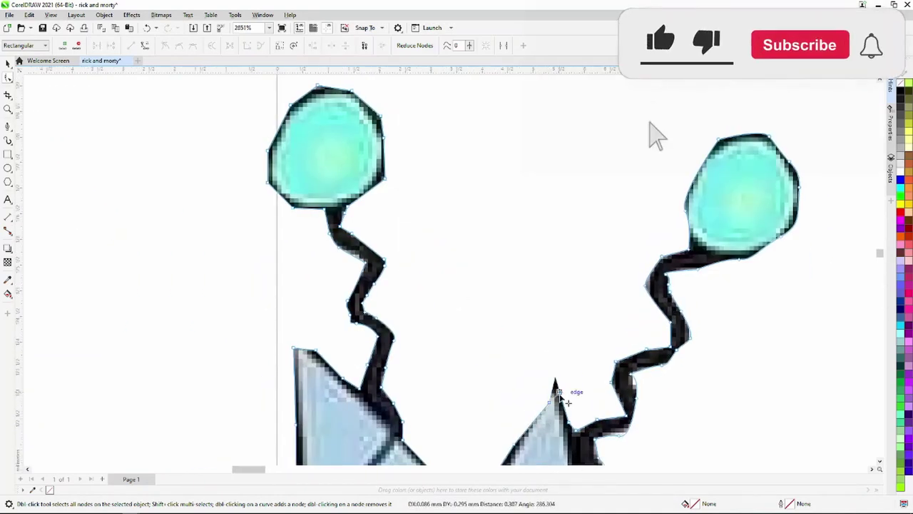
{"action": "scroll", "coordinate": [556, 400], "scroll_direction": "down", "scroll_amount": 2}
{"action": "scroll", "coordinate": [562, 403], "scroll_direction": "up", "scroll_amount": 1}
{"action": "scroll", "coordinate": [549, 400], "scroll_direction": "up", "scroll_amount": 1}
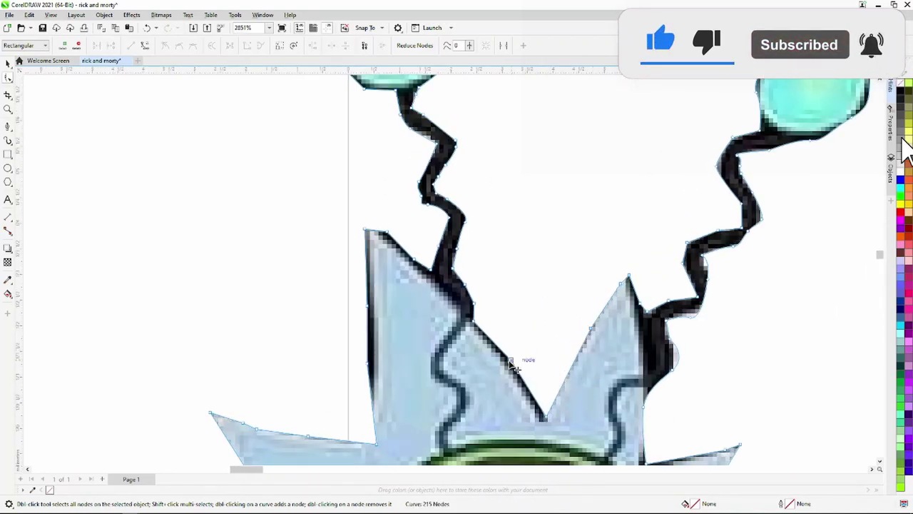
{"action": "scroll", "coordinate": [506, 363], "scroll_direction": "down", "scroll_amount": 1}
{"action": "scroll", "coordinate": [428, 371], "scroll_direction": "up", "scroll_amount": 2}
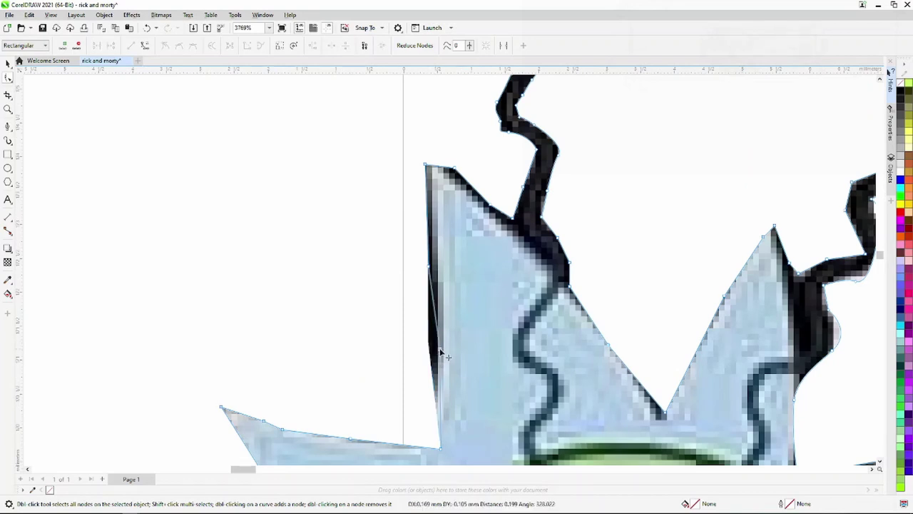
{"action": "left_click_drag", "start_coordinate": [441, 351], "coordinate": [431, 267]}
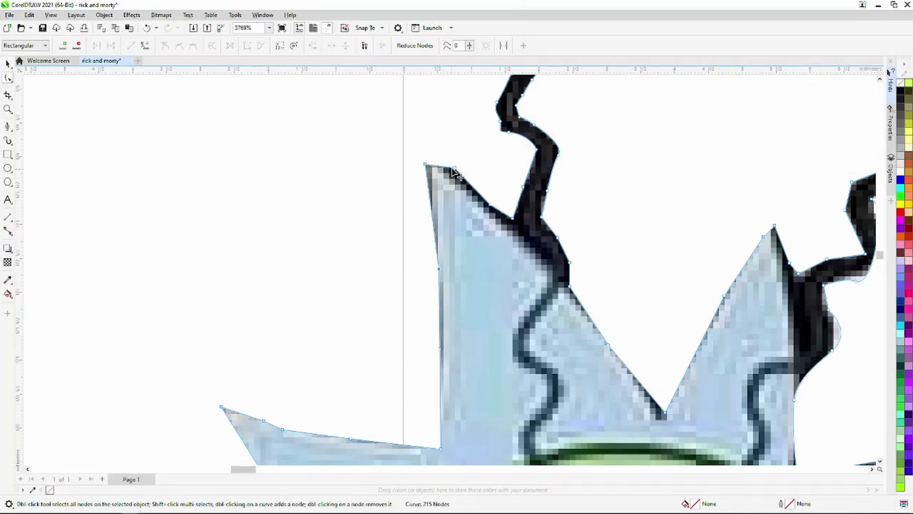
{"action": "left_click_drag", "start_coordinate": [455, 174], "coordinate": [523, 237]}
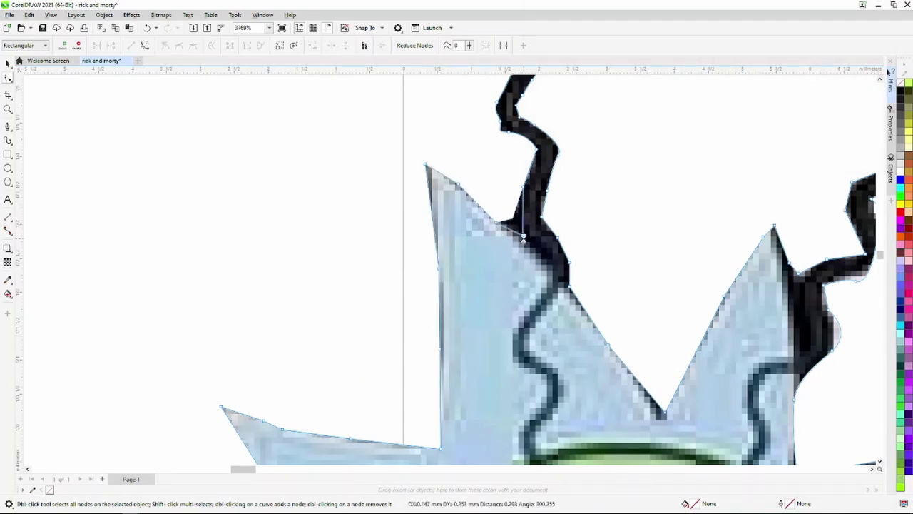
Zoom out to the whole figure and deselect Rick with the Pick tool.
{"action": "scroll", "coordinate": [523, 237], "scroll_direction": "down", "scroll_amount": 2}
{"action": "scroll", "coordinate": [523, 237], "scroll_direction": "down", "scroll_amount": 1}
{"action": "scroll", "coordinate": [483, 218], "scroll_direction": "up", "scroll_amount": 2}
{"action": "scroll", "coordinate": [482, 207], "scroll_direction": "up", "scroll_amount": 1}
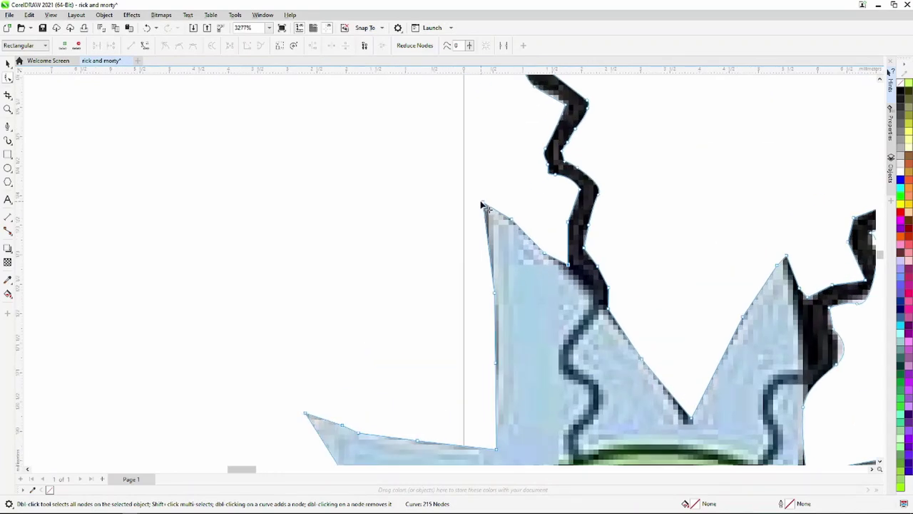
{"action": "scroll", "coordinate": [499, 223], "scroll_direction": "down", "scroll_amount": 2}
{"action": "scroll", "coordinate": [673, 373], "scroll_direction": "down", "scroll_amount": 1}
{"action": "scroll", "coordinate": [625, 371], "scroll_direction": "up", "scroll_amount": 1}
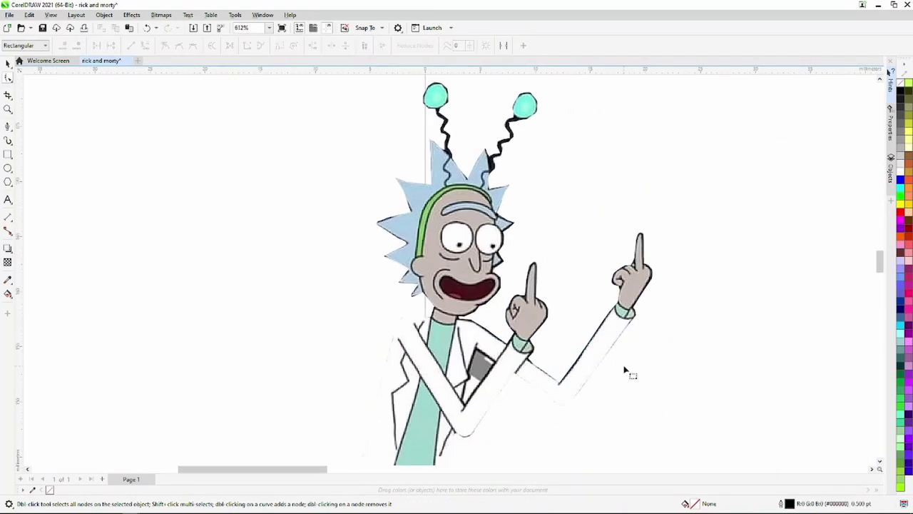
{"action": "scroll", "coordinate": [625, 370], "scroll_direction": "up", "scroll_amount": 1}
{"action": "scroll", "coordinate": [344, 184], "scroll_direction": "down", "scroll_amount": 4}
{"action": "left_click", "coordinate": [8, 63]}
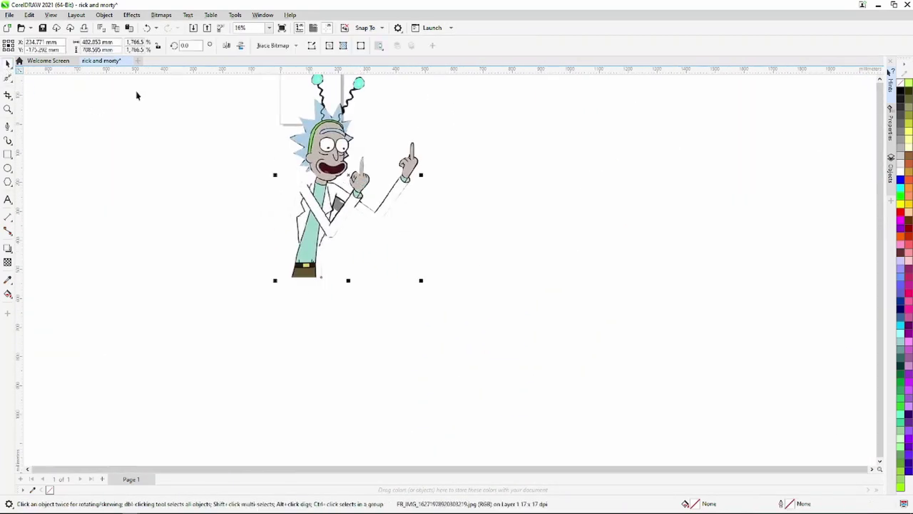
{"action": "left_click", "coordinate": [400, 232]}
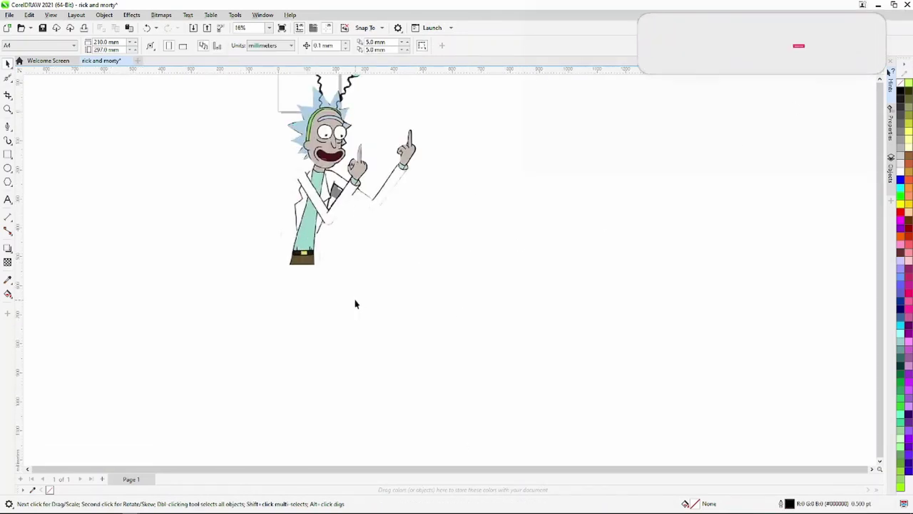
{"action": "scroll", "coordinate": [343, 269], "scroll_direction": "up", "scroll_amount": 3}
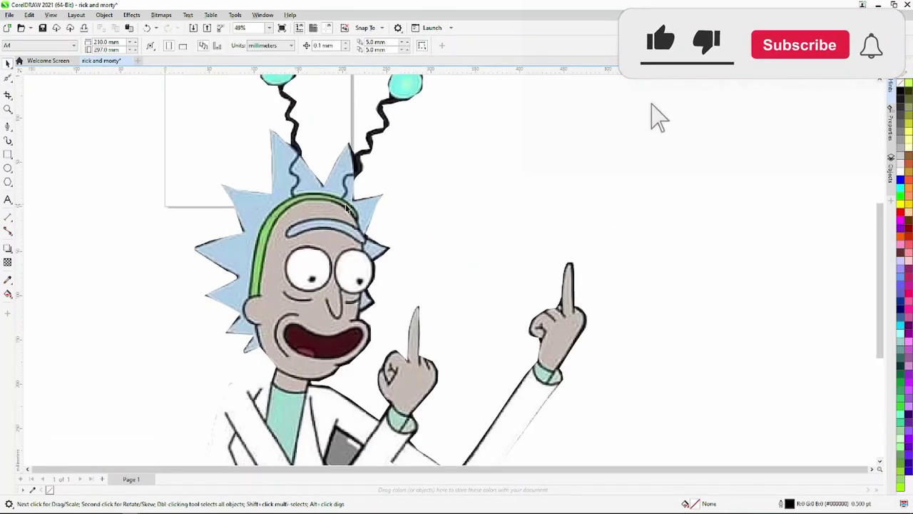
{"action": "scroll", "coordinate": [348, 207], "scroll_direction": "up", "scroll_amount": 3}
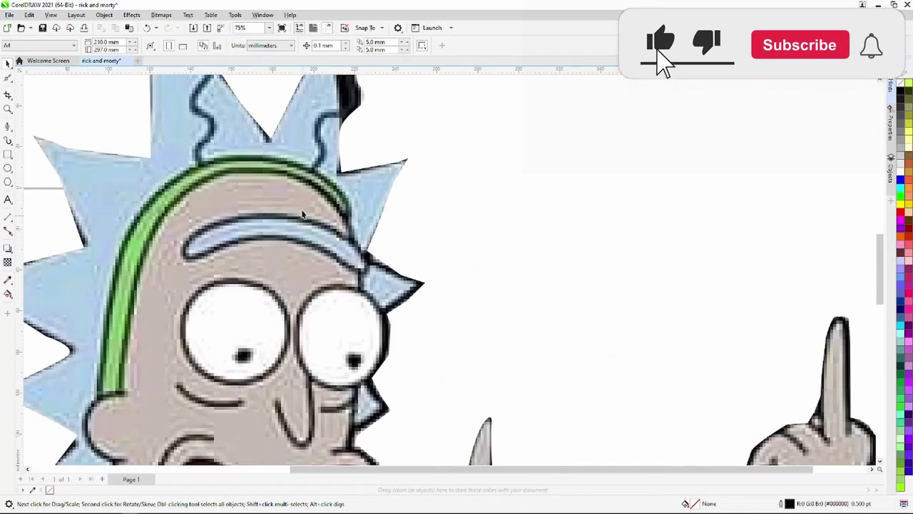
{"action": "scroll", "coordinate": [304, 209], "scroll_direction": "down", "scroll_amount": 2}
{"action": "left_click", "coordinate": [286, 160]}
{"action": "scroll", "coordinate": [314, 197], "scroll_direction": "up", "scroll_amount": 1}
{"action": "scroll", "coordinate": [314, 197], "scroll_direction": "down", "scroll_amount": 2}
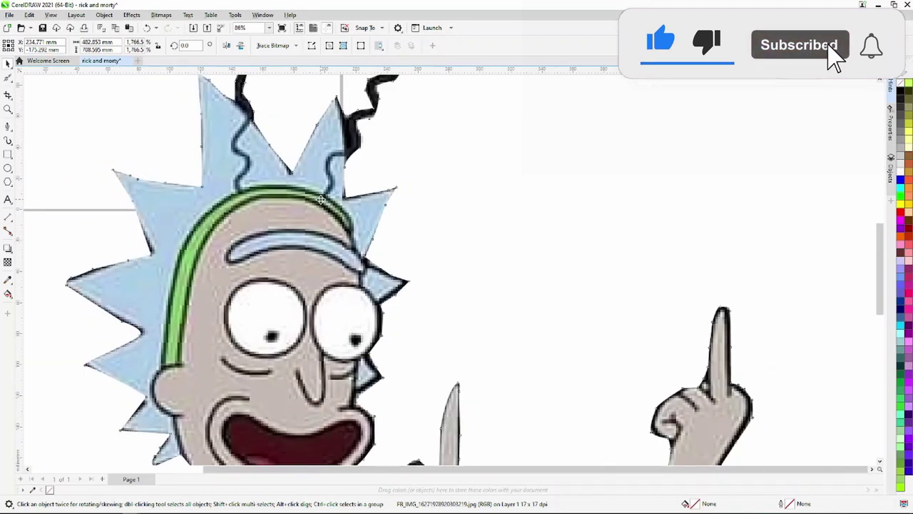
{"action": "left_click", "coordinate": [14, 80]}
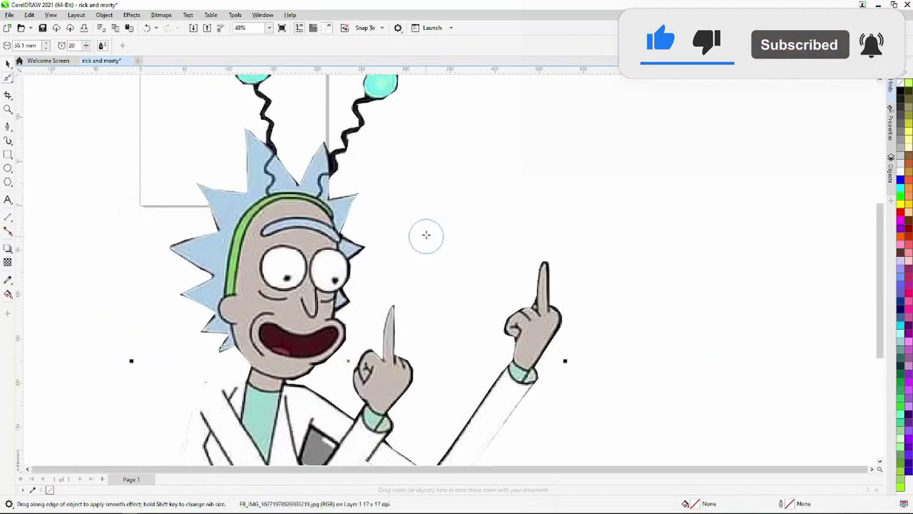
{"action": "scroll", "coordinate": [421, 227], "scroll_direction": "up", "scroll_amount": 2}
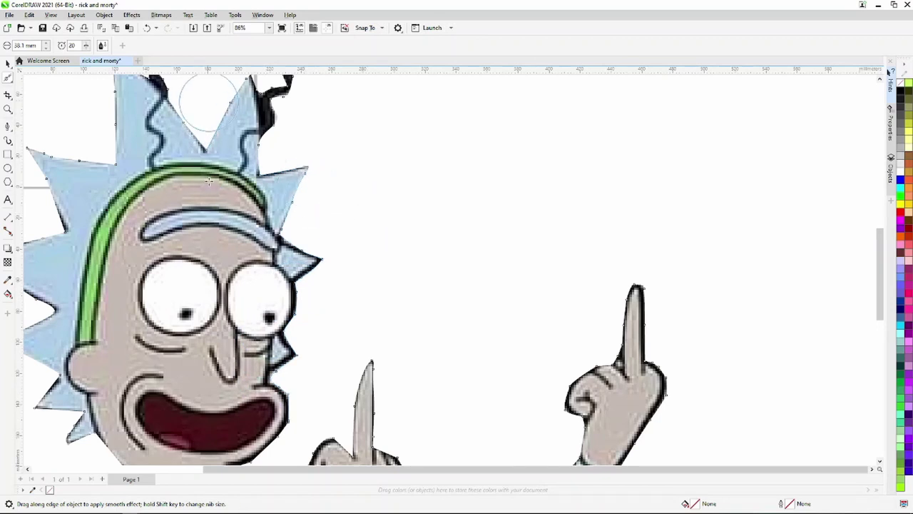
{"action": "scroll", "coordinate": [64, 142], "scroll_direction": "down", "scroll_amount": 2}
{"action": "scroll", "coordinate": [52, 224], "scroll_direction": "up", "scroll_amount": 2}
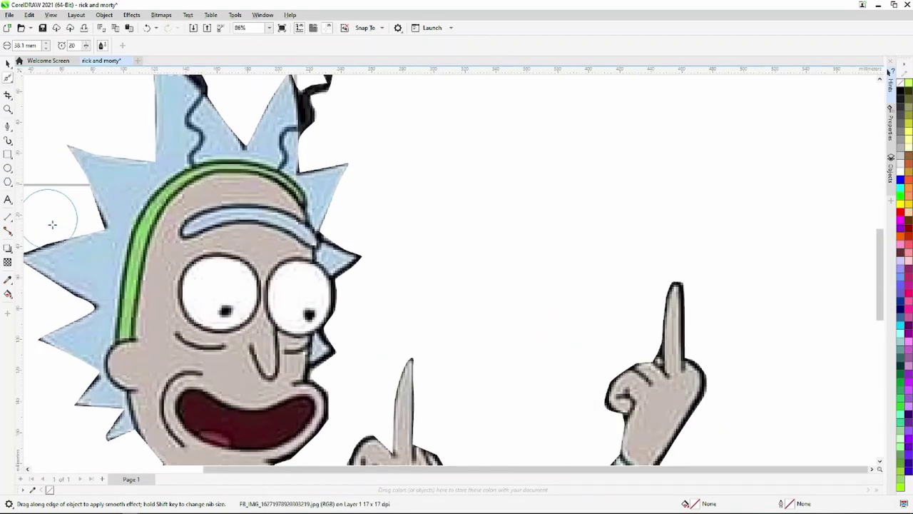
{"action": "scroll", "coordinate": [76, 116], "scroll_direction": "down", "scroll_amount": 2}
{"action": "scroll", "coordinate": [112, 325], "scroll_direction": "down", "scroll_amount": 2}
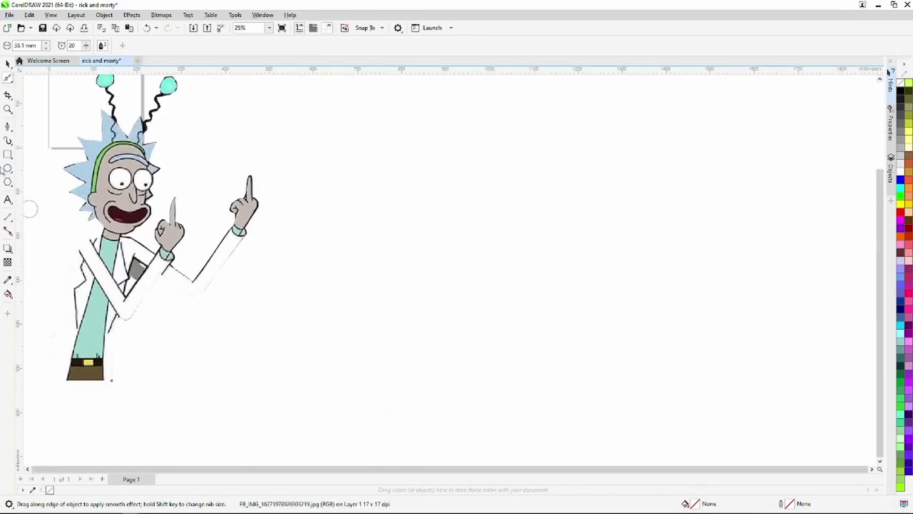
{"action": "left_click", "coordinate": [7, 65]}
{"action": "scroll", "coordinate": [142, 214], "scroll_direction": "down", "scroll_amount": 1}
{"action": "scroll", "coordinate": [255, 231], "scroll_direction": "up", "scroll_amount": 2}
{"action": "left_click", "coordinate": [404, 228]}
{"action": "scroll", "coordinate": [403, 229], "scroll_direction": "down", "scroll_amount": 3}
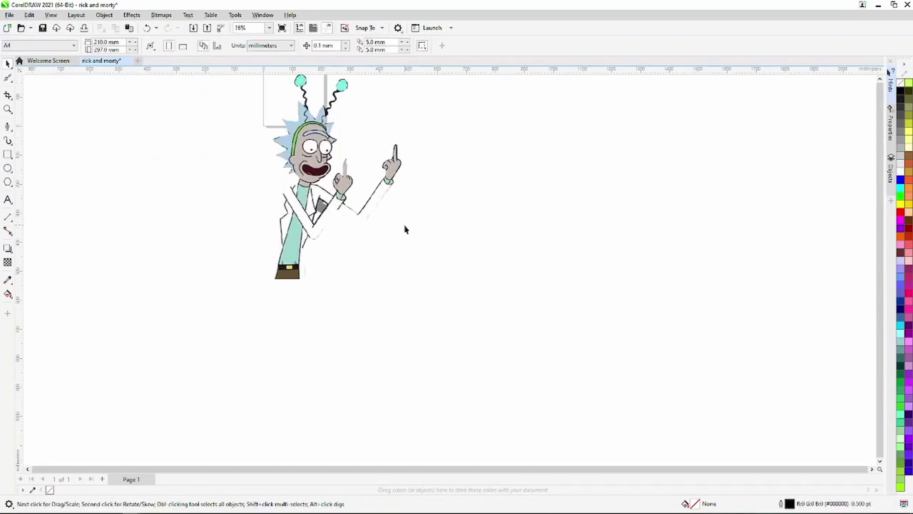
{"action": "scroll", "coordinate": [404, 228], "scroll_direction": "down", "scroll_amount": 1}
{"action": "scroll", "coordinate": [448, 157], "scroll_direction": "up", "scroll_amount": 1}
Draw a tall empty rectangle on the page beside the antennas.
{"action": "key", "text": "F6"}
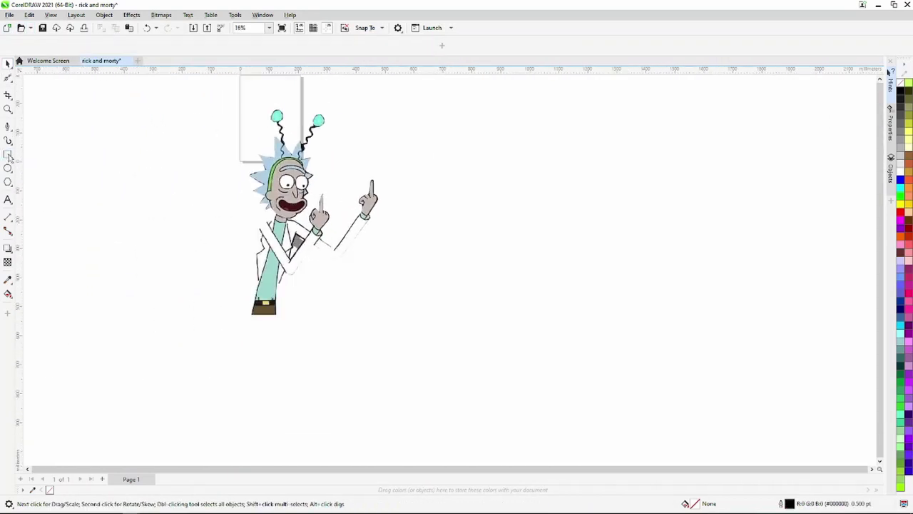
{"action": "scroll", "coordinate": [211, 182], "scroll_direction": "up", "scroll_amount": 2}
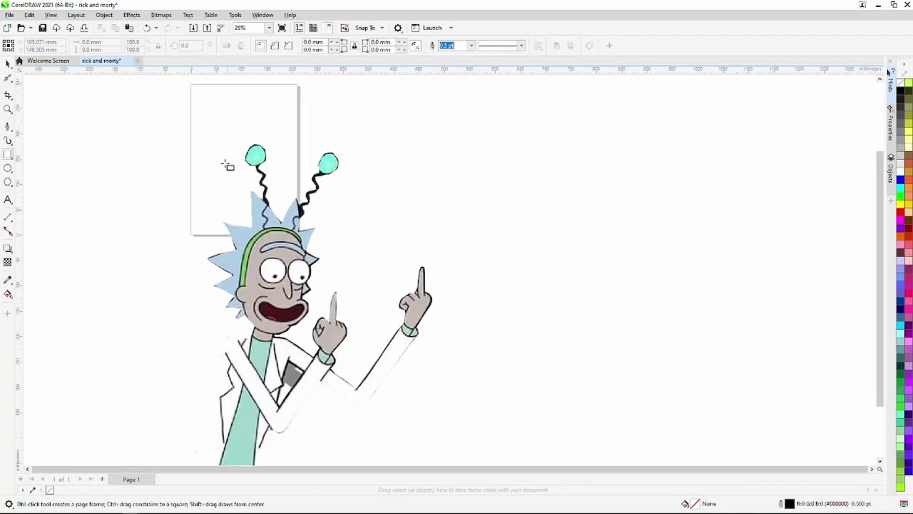
{"action": "scroll", "coordinate": [214, 165], "scroll_direction": "up", "scroll_amount": 1}
{"action": "left_click_drag", "start_coordinate": [191, 157], "coordinate": [215, 199]}
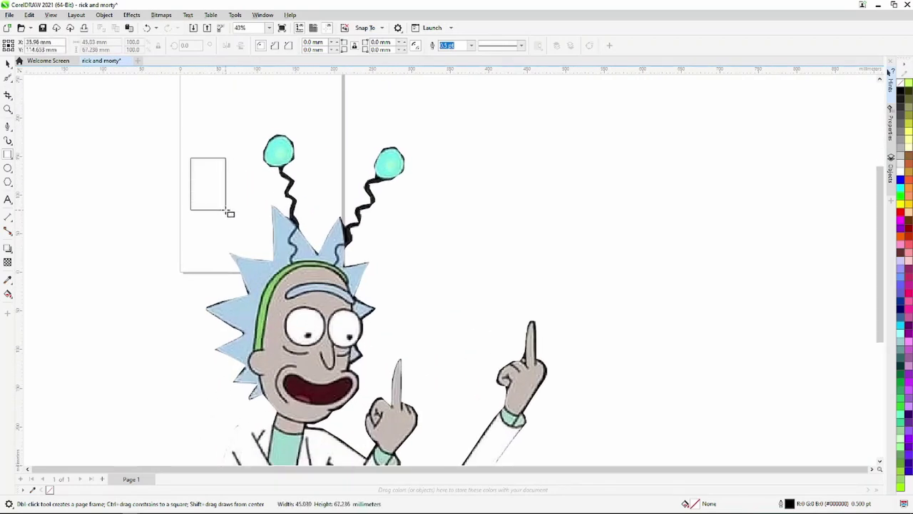
{"action": "left_click_drag", "start_coordinate": [222, 207], "coordinate": [223, 209]}
Scale the Rick image down and move it near the top of the page.
{"action": "left_click", "coordinate": [7, 64]}
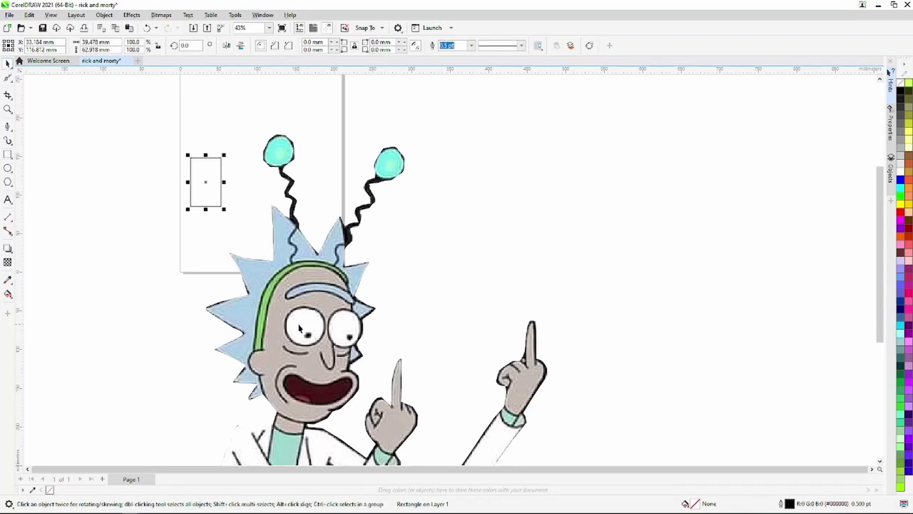
{"action": "scroll", "coordinate": [297, 314], "scroll_direction": "down", "scroll_amount": 3}
{"action": "left_click", "coordinate": [369, 434]}
{"action": "left_click_drag", "start_coordinate": [379, 437], "coordinate": [282, 294]}
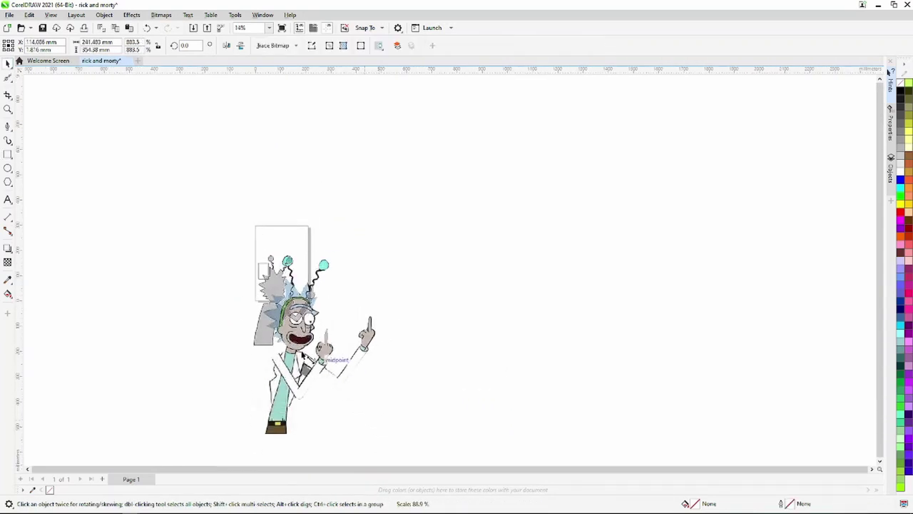
{"action": "scroll", "coordinate": [284, 297], "scroll_direction": "up", "scroll_amount": 3}
{"action": "left_click_drag", "start_coordinate": [278, 231], "coordinate": [357, 225]}
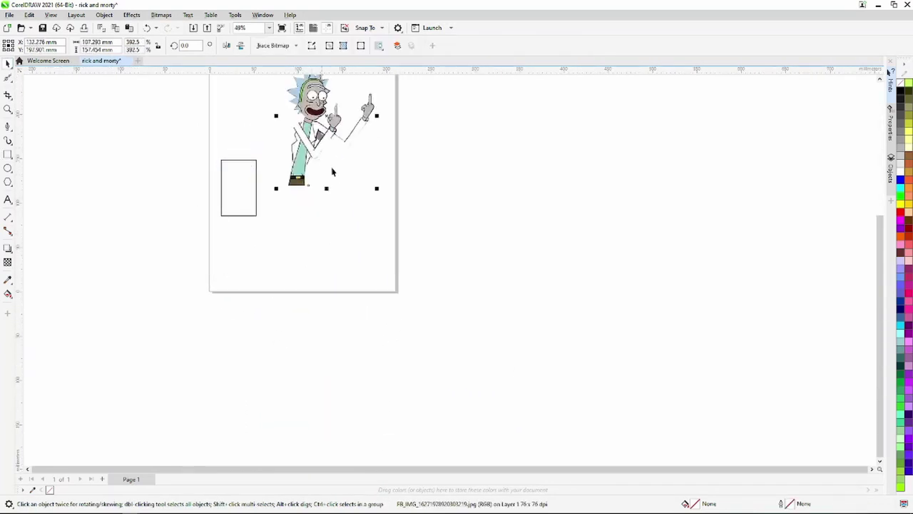
{"action": "scroll", "coordinate": [328, 228], "scroll_direction": "down", "scroll_amount": 3}
{"action": "scroll", "coordinate": [308, 253], "scroll_direction": "up", "scroll_amount": 3}
Shrink Rick further and place it at the page's top right above the rectangle.
{"action": "left_click_drag", "start_coordinate": [238, 261], "coordinate": [243, 296]}
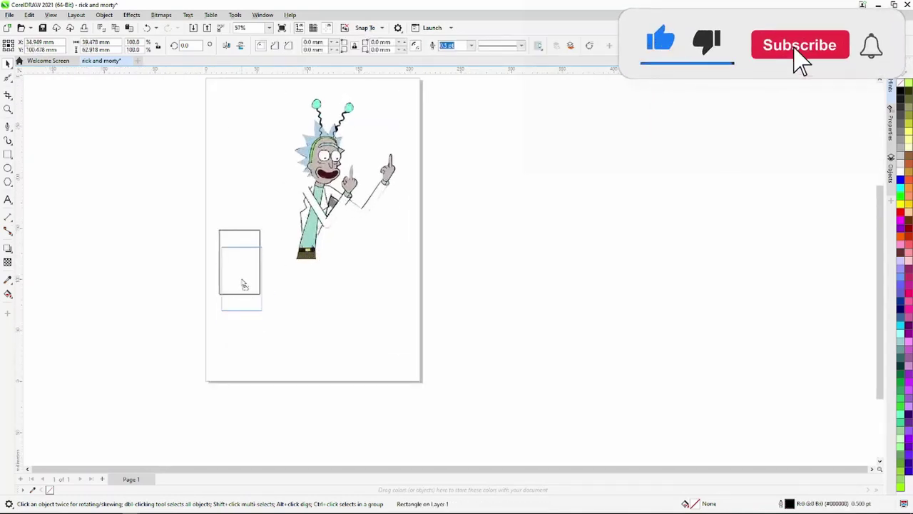
{"action": "left_click_drag", "start_coordinate": [242, 296], "coordinate": [243, 261]}
{"action": "left_click", "coordinate": [318, 262]}
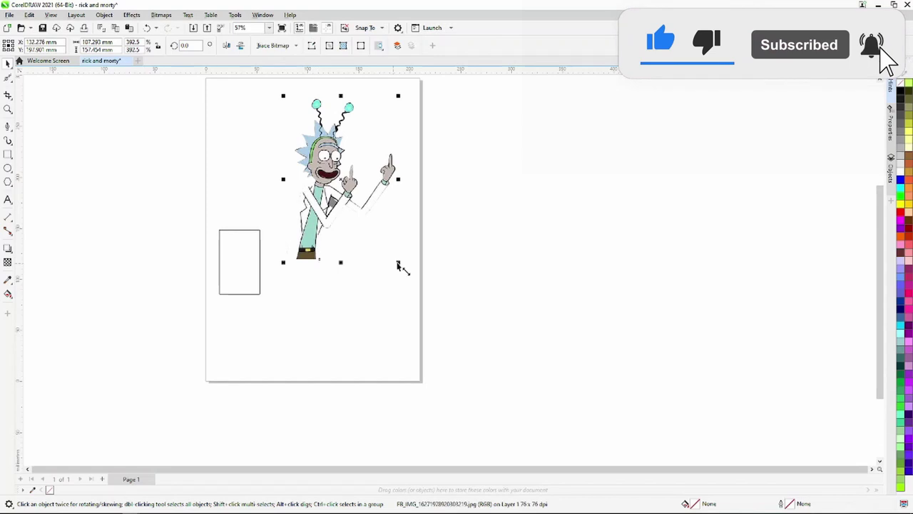
{"action": "left_click_drag", "start_coordinate": [398, 264], "coordinate": [340, 182]}
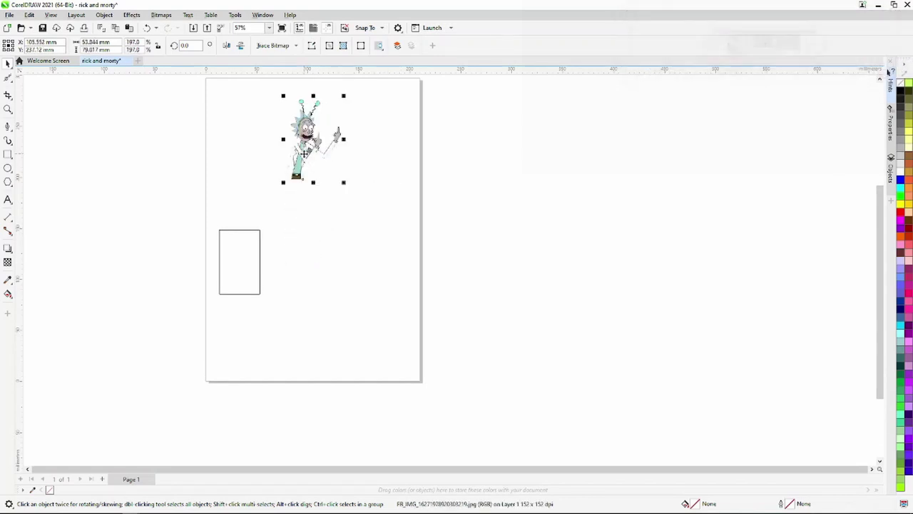
{"action": "left_click_drag", "start_coordinate": [307, 155], "coordinate": [361, 132]}
{"action": "left_click", "coordinate": [239, 261]}
Copy the rectangle and paste copies to form a top row of four boxes.
{"action": "right_click", "coordinate": [241, 258]}
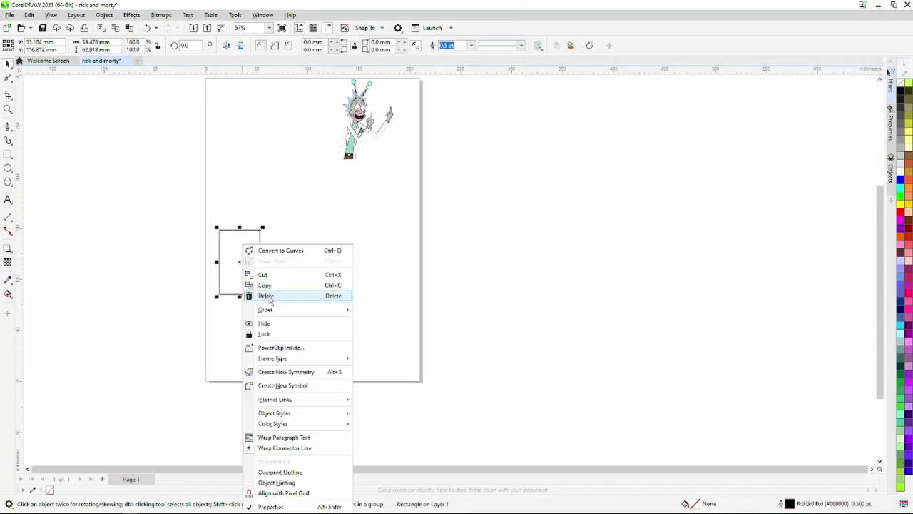
{"action": "left_click", "coordinate": [286, 286]}
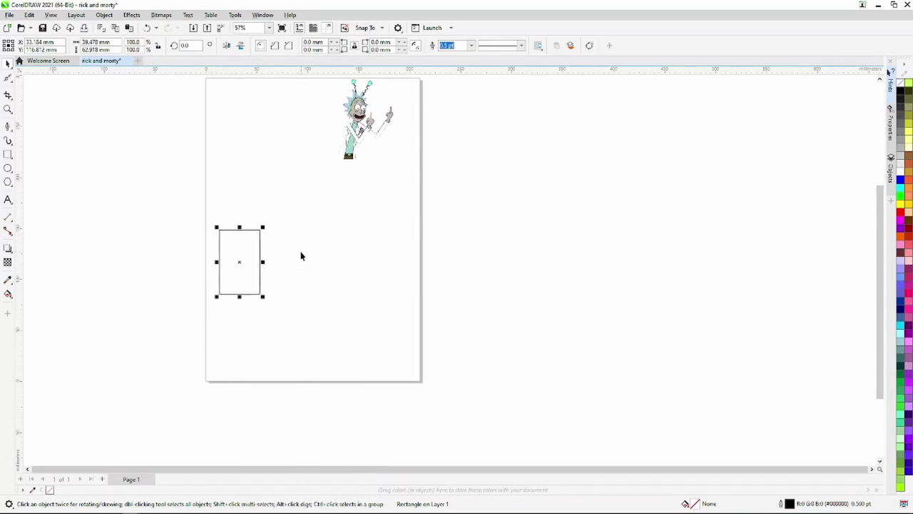
{"action": "right_click", "coordinate": [302, 255]}
{"action": "left_click", "coordinate": [323, 325]}
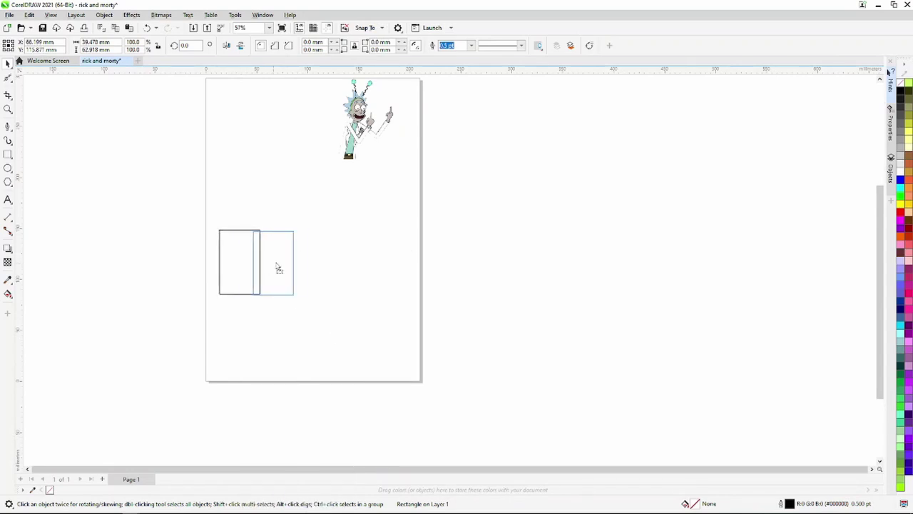
{"action": "left_click_drag", "start_coordinate": [278, 268], "coordinate": [344, 264]}
{"action": "right_click", "coordinate": [328, 263]}
{"action": "left_click", "coordinate": [361, 340]}
{"action": "right_click", "coordinate": [355, 304]}
{"action": "left_click", "coordinate": [253, 270]}
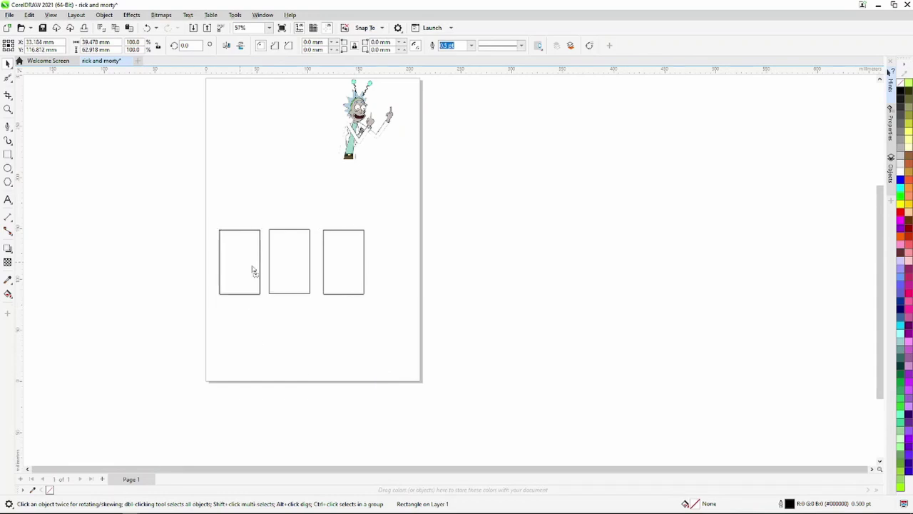
{"action": "left_click_drag", "start_coordinate": [254, 270], "coordinate": [400, 266]}
Paste three more copies and arrange them as a bottom row beneath.
{"action": "right_click", "coordinate": [276, 335]}
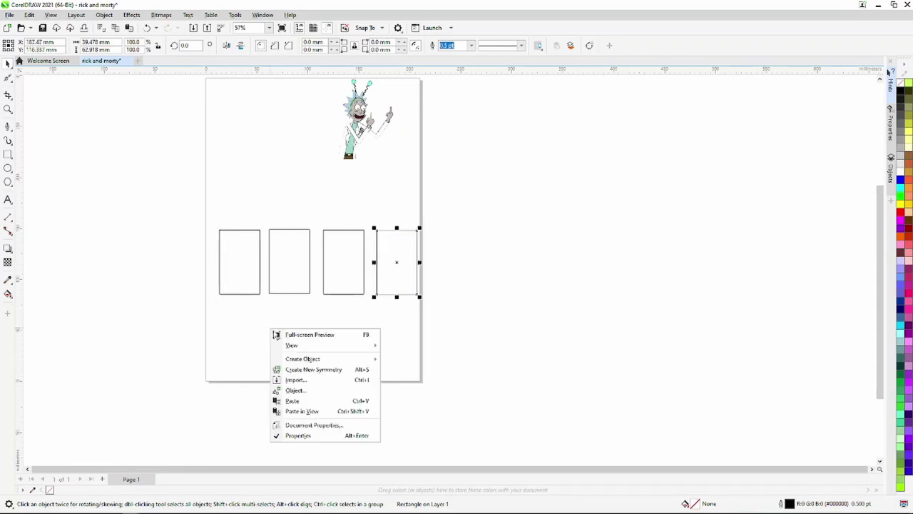
{"action": "left_click", "coordinate": [305, 399]}
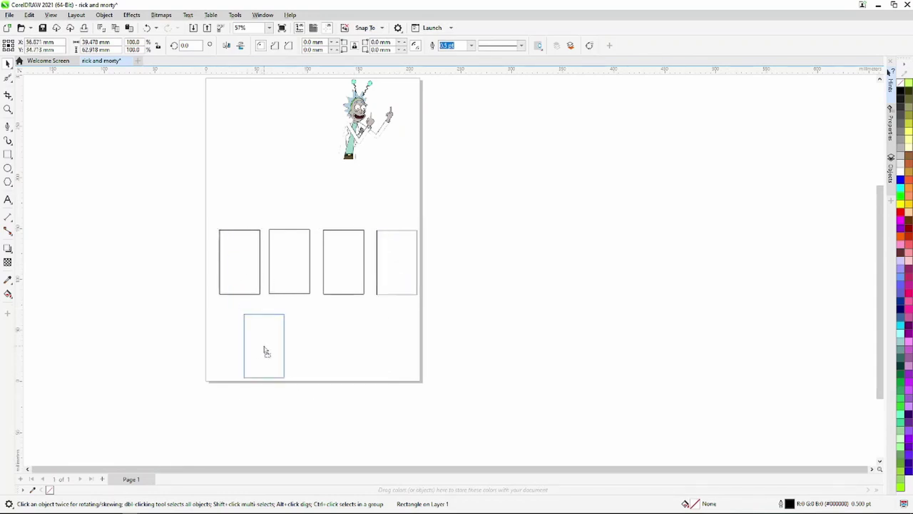
{"action": "left_click_drag", "start_coordinate": [264, 351], "coordinate": [259, 342]}
{"action": "right_click", "coordinate": [321, 329]}
{"action": "left_click", "coordinate": [342, 406]}
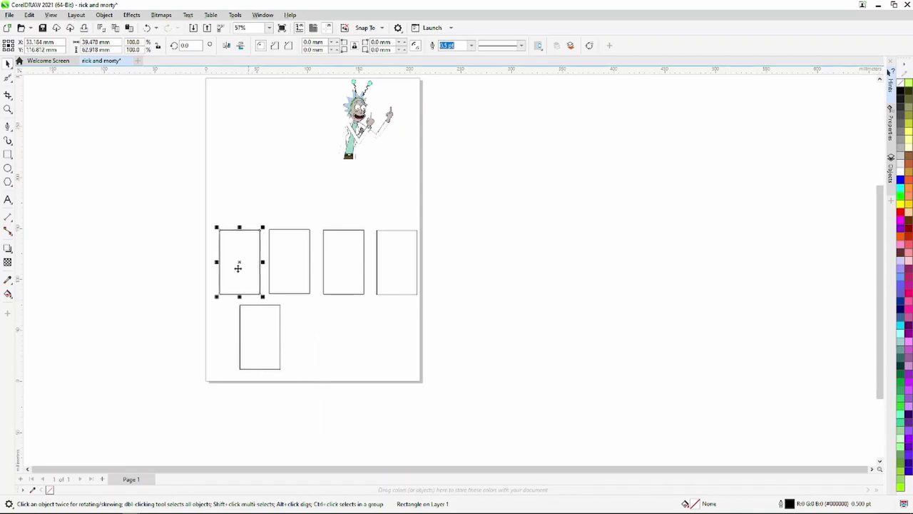
{"action": "left_click_drag", "start_coordinate": [238, 268], "coordinate": [334, 345]}
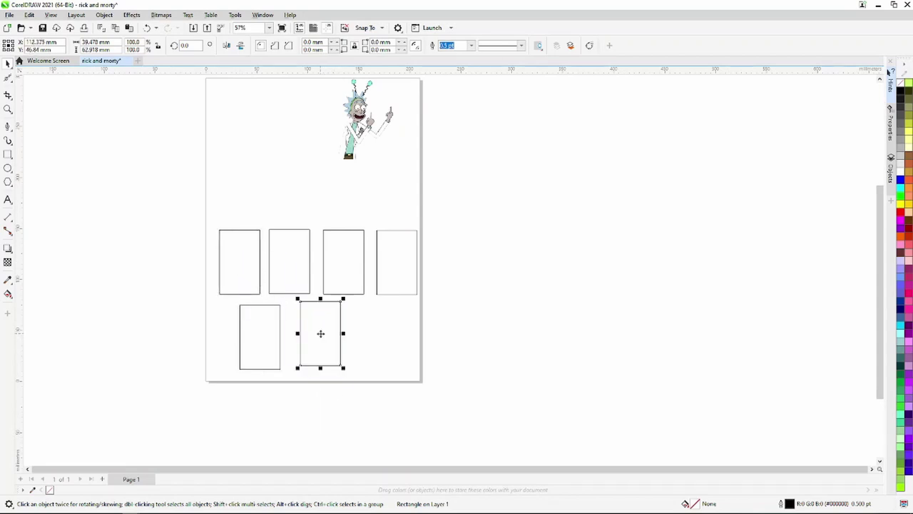
{"action": "right_click", "coordinate": [358, 331]}
{"action": "left_click", "coordinate": [379, 406]}
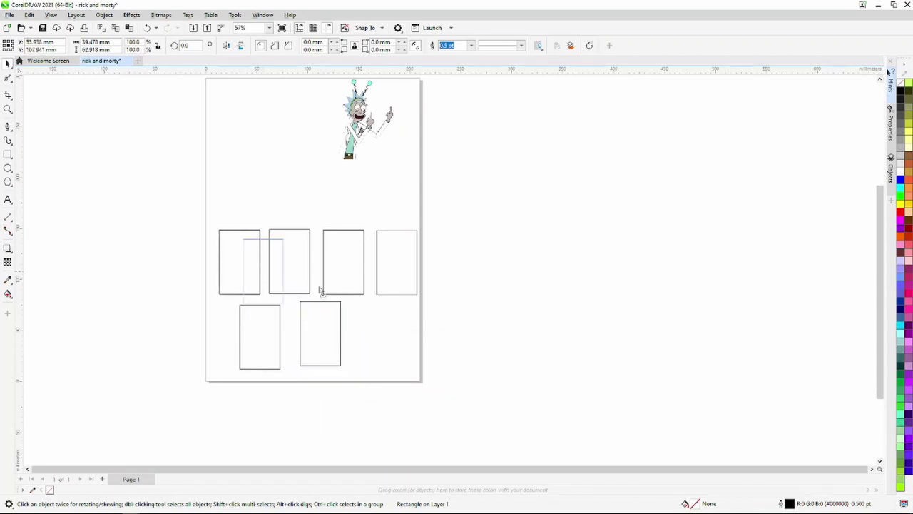
{"action": "left_click_drag", "start_coordinate": [321, 290], "coordinate": [385, 343]}
Nudge the top-row and bottom-left boxes slightly to align the two rows.
{"action": "left_click", "coordinate": [245, 258]}
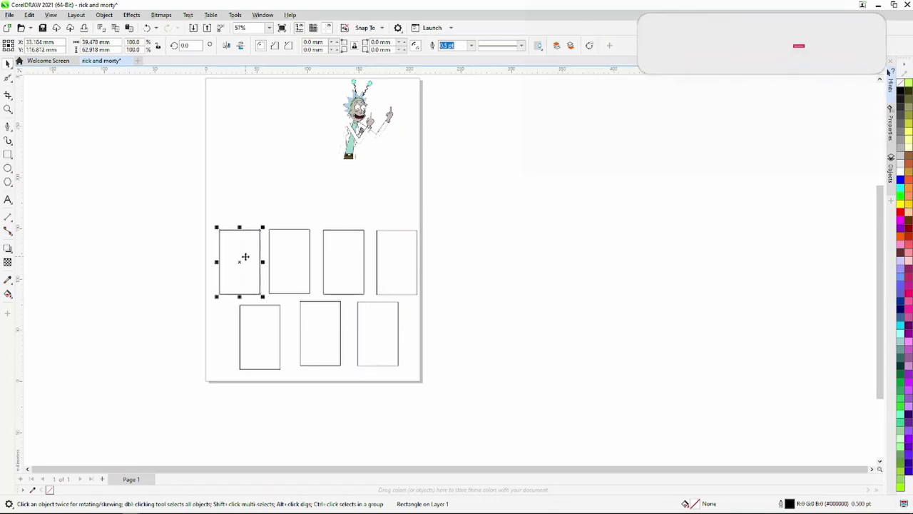
{"action": "left_click", "coordinate": [286, 271]}
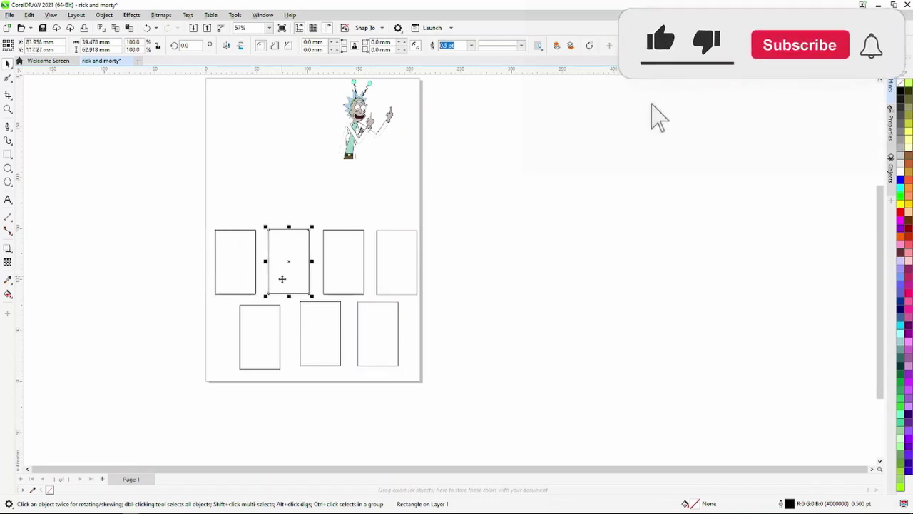
{"action": "left_click", "coordinate": [343, 274]}
{"action": "left_click", "coordinate": [383, 261]}
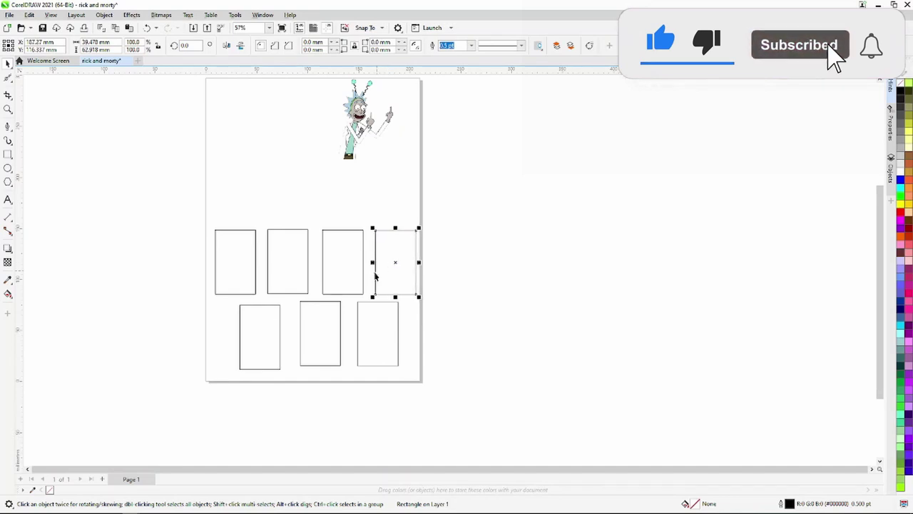
{"action": "left_click_drag", "start_coordinate": [386, 261], "coordinate": [381, 262]}
{"action": "left_click", "coordinate": [237, 268]}
{"action": "left_click_drag", "start_coordinate": [237, 267], "coordinate": [234, 267]}
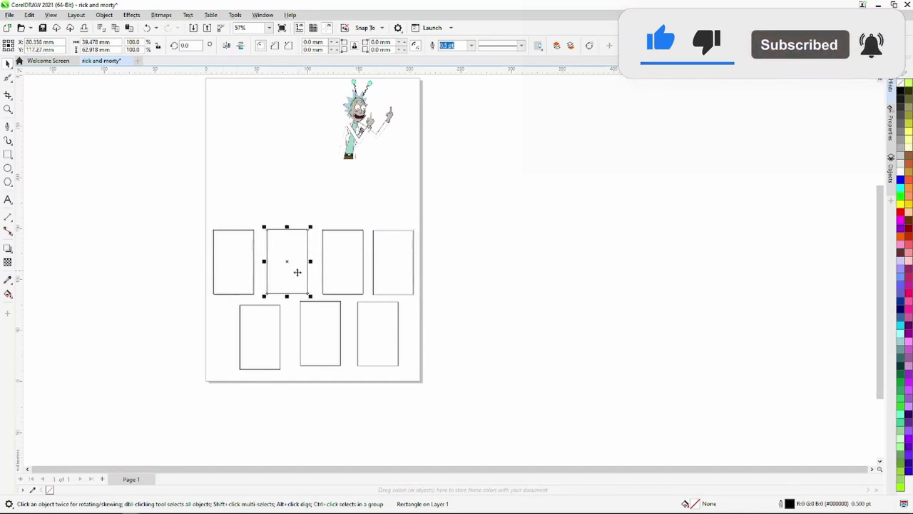
{"action": "left_click_drag", "start_coordinate": [296, 272], "coordinate": [328, 265]}
{"action": "left_click", "coordinate": [330, 265]}
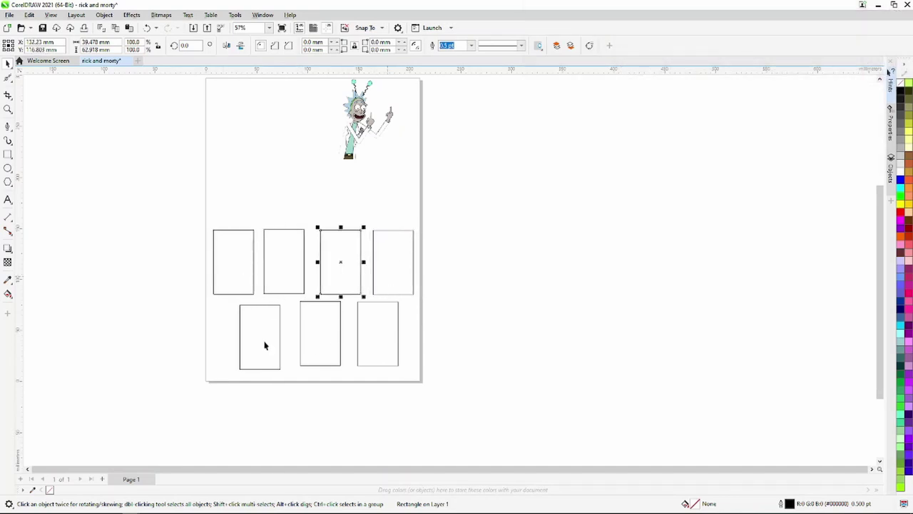
{"action": "left_click_drag", "start_coordinate": [264, 345], "coordinate": [262, 345]}
{"action": "left_click", "coordinate": [323, 323]}
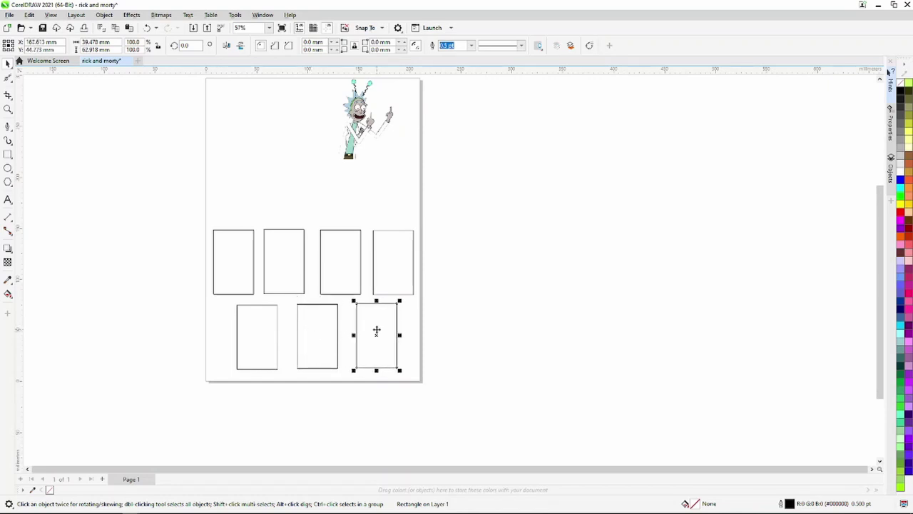
{"action": "left_click", "coordinate": [444, 318]}
Enlarge the Rick image and shift it up-left so it reaches the top row of boxes.
{"action": "scroll", "coordinate": [436, 293], "scroll_direction": "down", "scroll_amount": 2}
{"action": "scroll", "coordinate": [422, 289], "scroll_direction": "up", "scroll_amount": 1}
{"action": "left_click", "coordinate": [382, 180]}
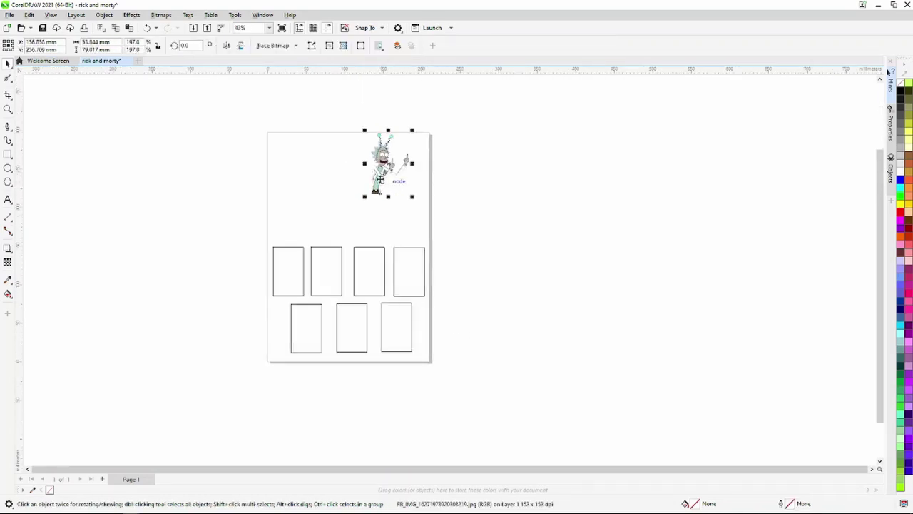
{"action": "left_click_drag", "start_coordinate": [412, 196], "coordinate": [431, 250]}
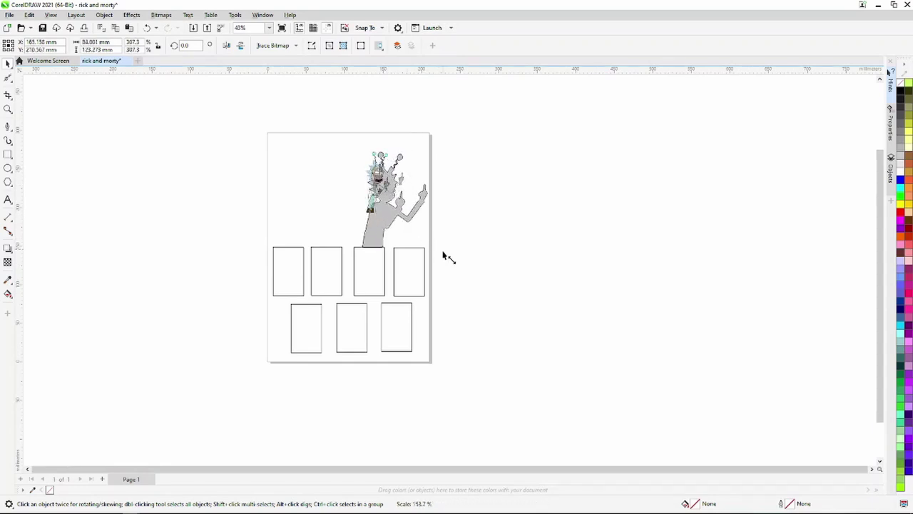
{"action": "left_click_drag", "start_coordinate": [386, 213], "coordinate": [381, 200]}
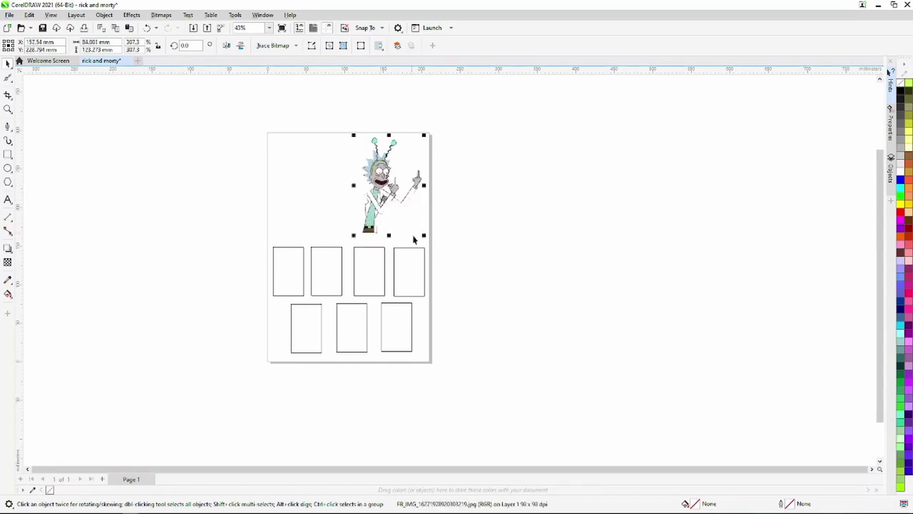
{"action": "left_click_drag", "start_coordinate": [424, 239], "coordinate": [440, 254]}
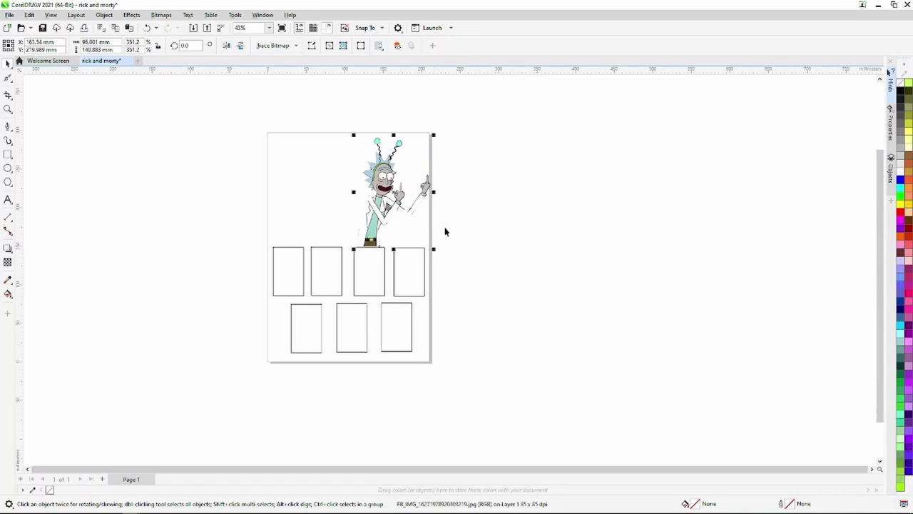
{"action": "scroll", "coordinate": [399, 203], "scroll_direction": "up", "scroll_amount": 2}
{"action": "scroll", "coordinate": [401, 202], "scroll_direction": "up", "scroll_amount": 2}
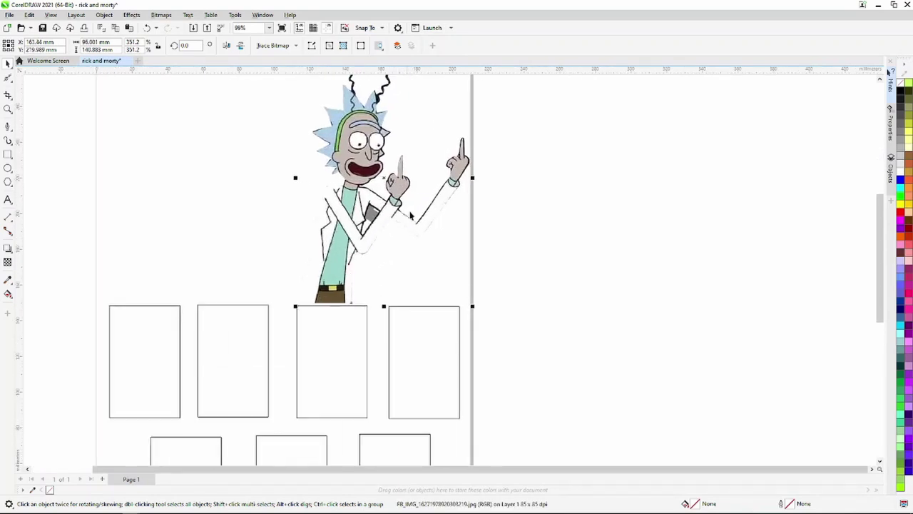
{"action": "scroll", "coordinate": [411, 215], "scroll_direction": "down", "scroll_amount": 1}
{"action": "scroll", "coordinate": [483, 207], "scroll_direction": "down", "scroll_amount": 1}
{"action": "left_click", "coordinate": [485, 208]}
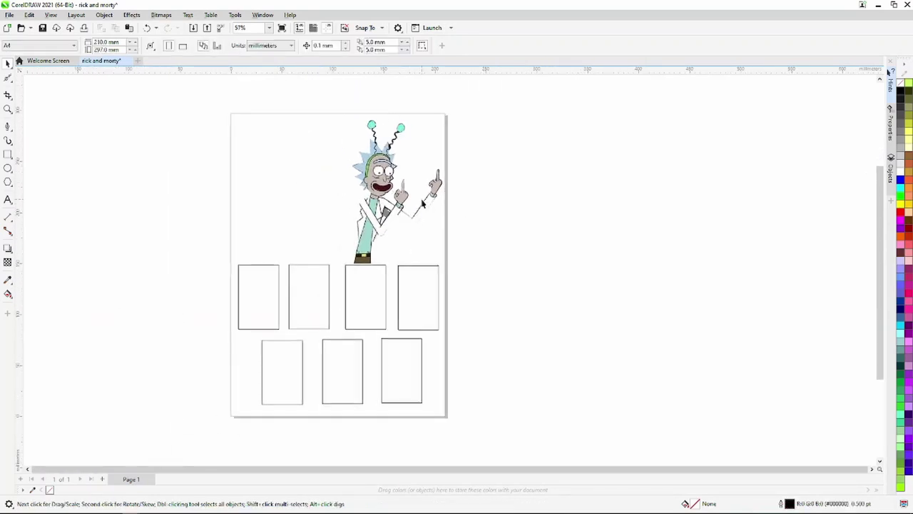
{"action": "scroll", "coordinate": [421, 200], "scroll_direction": "up", "scroll_amount": 1}
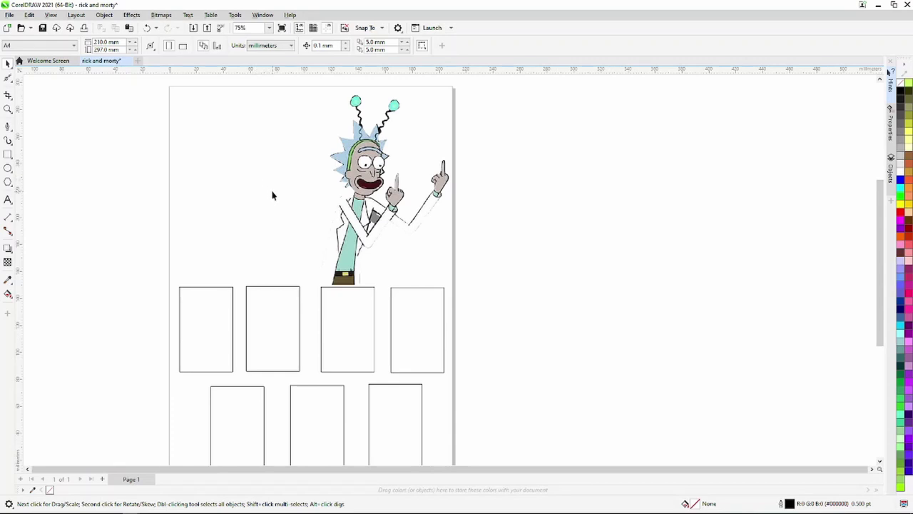
{"action": "scroll", "coordinate": [272, 195], "scroll_direction": "down", "scroll_amount": 1}
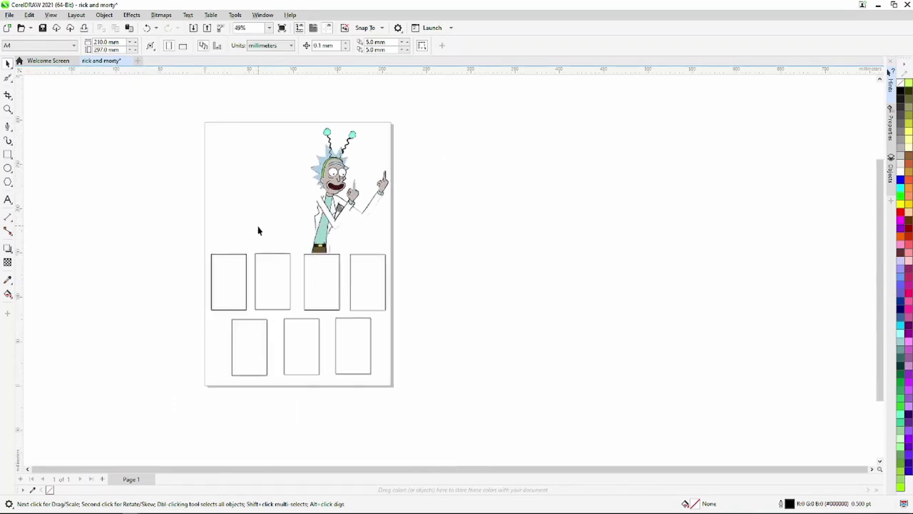
Place a letter F in the first box, scaled to about 92 pt in Forte.
{"action": "left_click", "coordinate": [277, 267]}
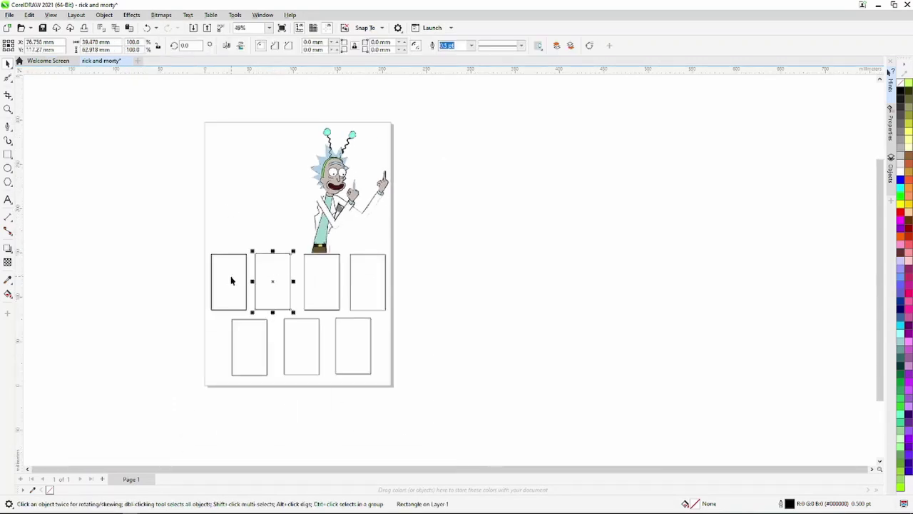
{"action": "left_click", "coordinate": [8, 200]}
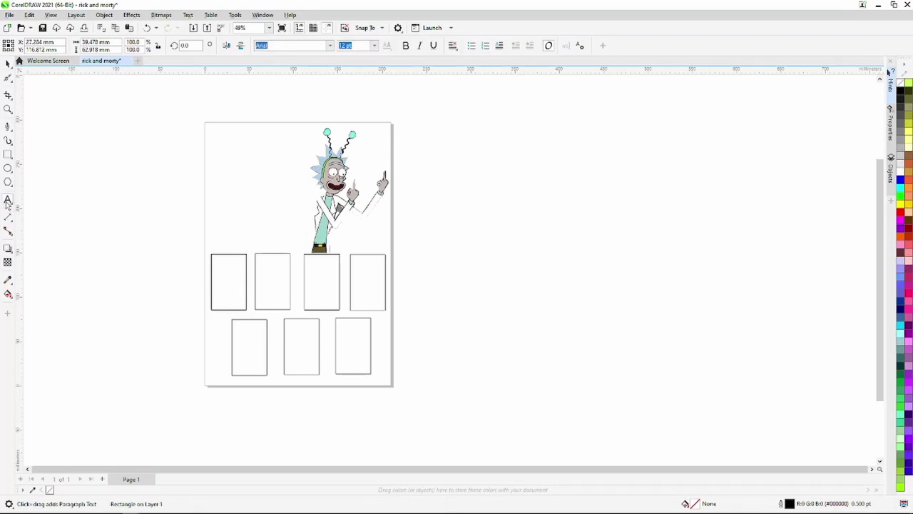
{"action": "left_click", "coordinate": [240, 285]}
{"action": "type", "text": "F"}
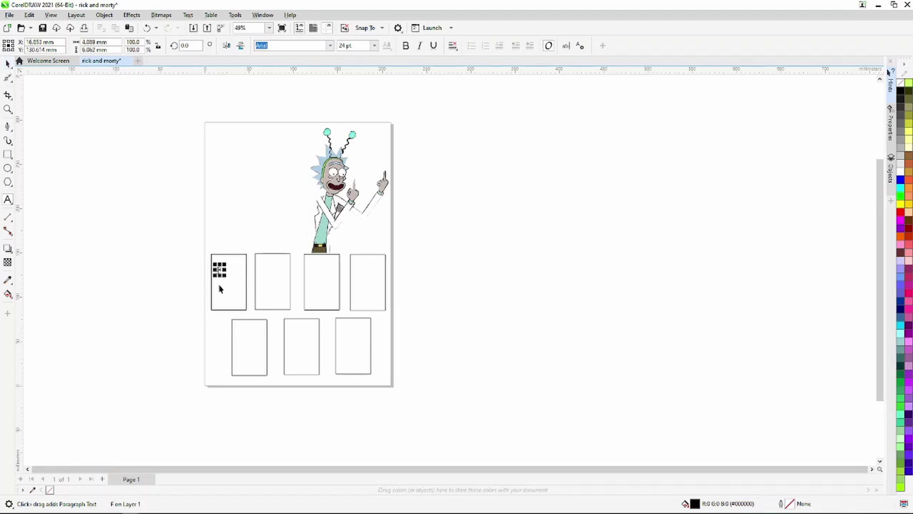
{"action": "key", "text": "ctrl+space"}
{"action": "left_click_drag", "start_coordinate": [228, 278], "coordinate": [243, 296]}
{"action": "left_click", "coordinate": [330, 45]}
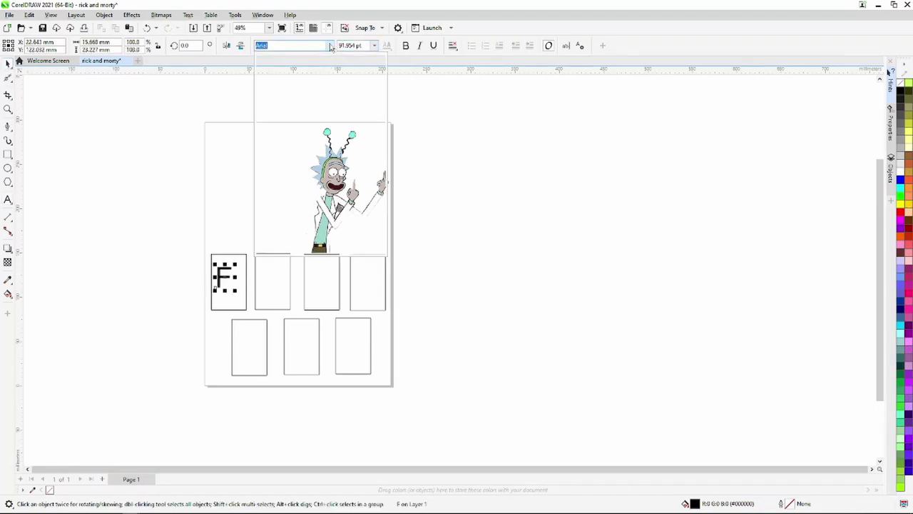
{"action": "left_click", "coordinate": [282, 74]}
{"action": "scroll", "coordinate": [231, 281], "scroll_direction": "up", "scroll_amount": 2}
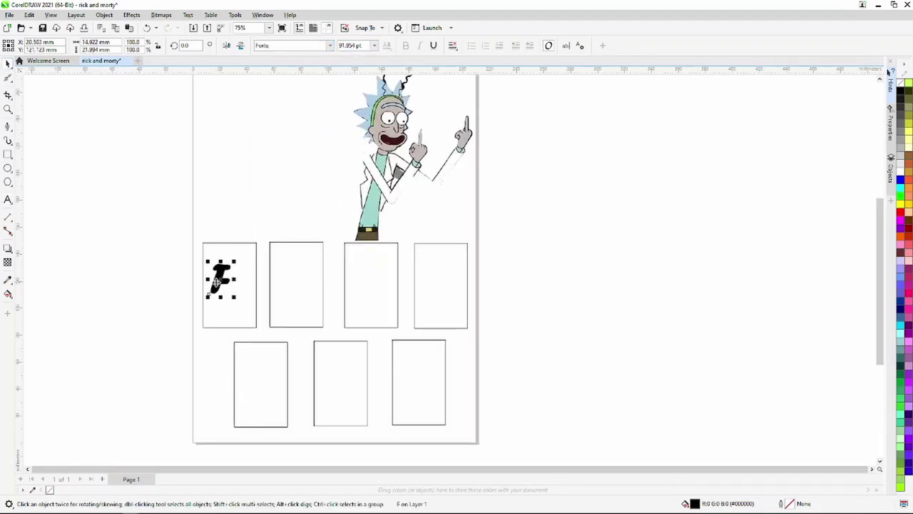
{"action": "mouse_move", "coordinate": [216, 282]}
{"action": "left_mouse_down"}
{"action": "mouse_move", "coordinate": [230, 275]}
{"action": "mouse_move", "coordinate": [253, 299]}
{"action": "mouse_move", "coordinate": [216, 278]}
{"action": "mouse_move", "coordinate": [241, 294]}
{"action": "left_mouse_up"}
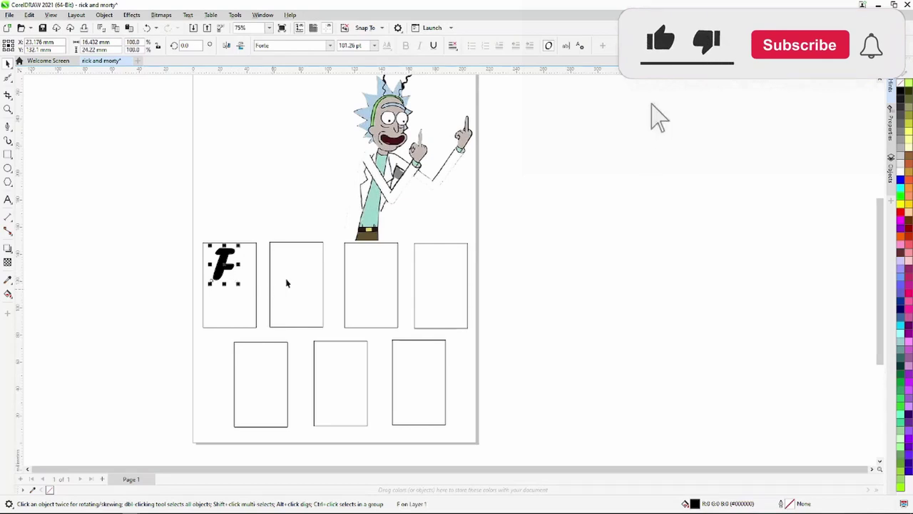
{"action": "left_click", "coordinate": [287, 283]}
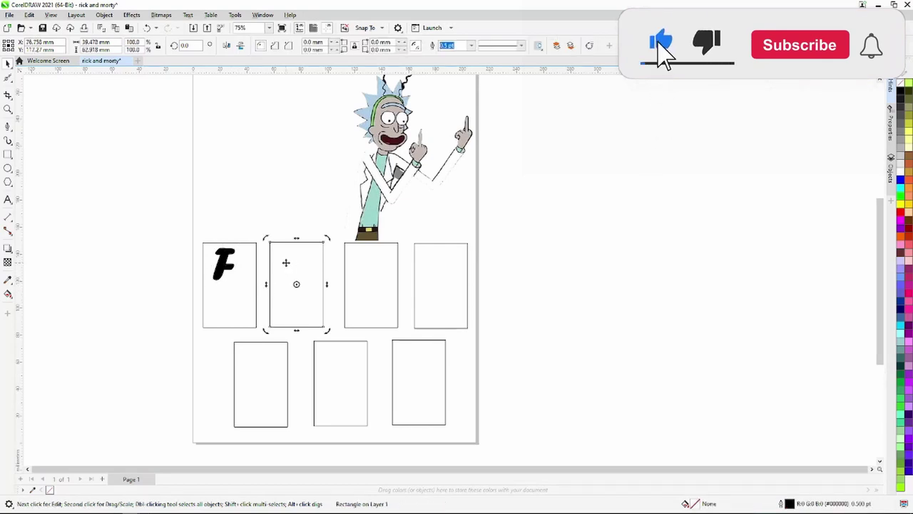
Type the letters U, e and K in the second, third and fourth boxes.
{"action": "key", "text": "F8"}
{"action": "left_click", "coordinate": [288, 275]}
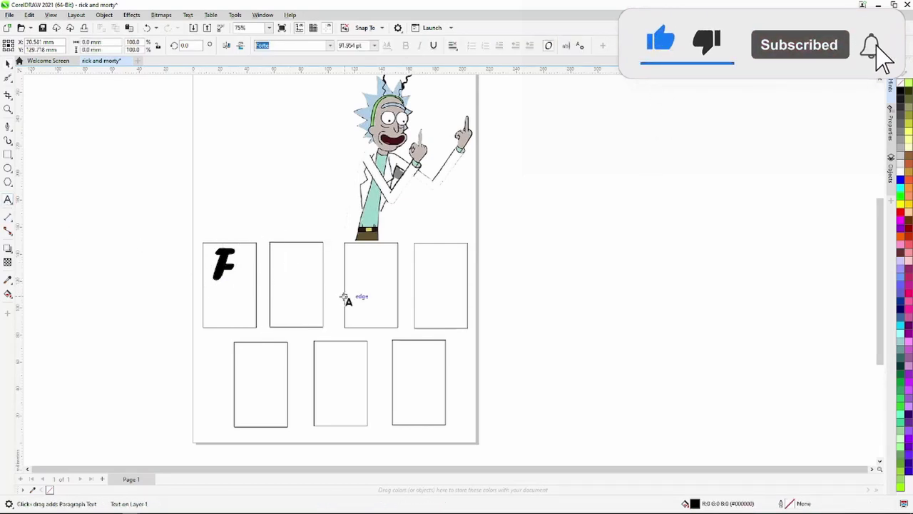
{"action": "type", "text": "U"}
{"action": "left_click", "coordinate": [362, 257]}
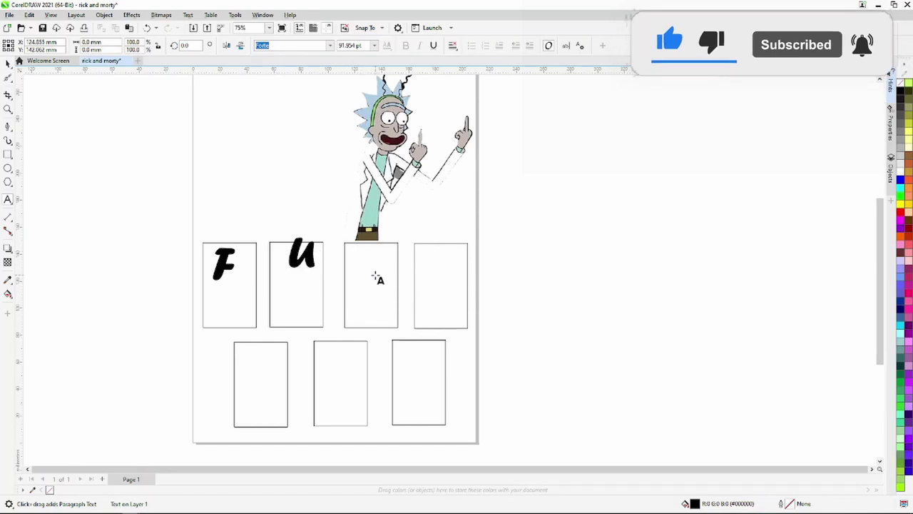
{"action": "type", "text": "e"}
{"action": "left_click", "coordinate": [437, 274]}
{"action": "type", "text": "K"}
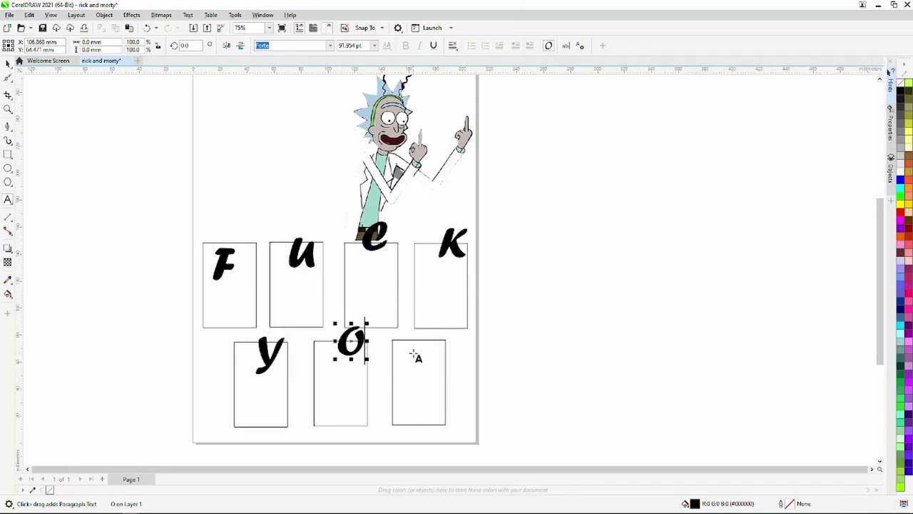
Move the top-row letters down into their boxes and position Y, O and U in the bottom boxes.
{"action": "key", "text": "ctrl+space"}
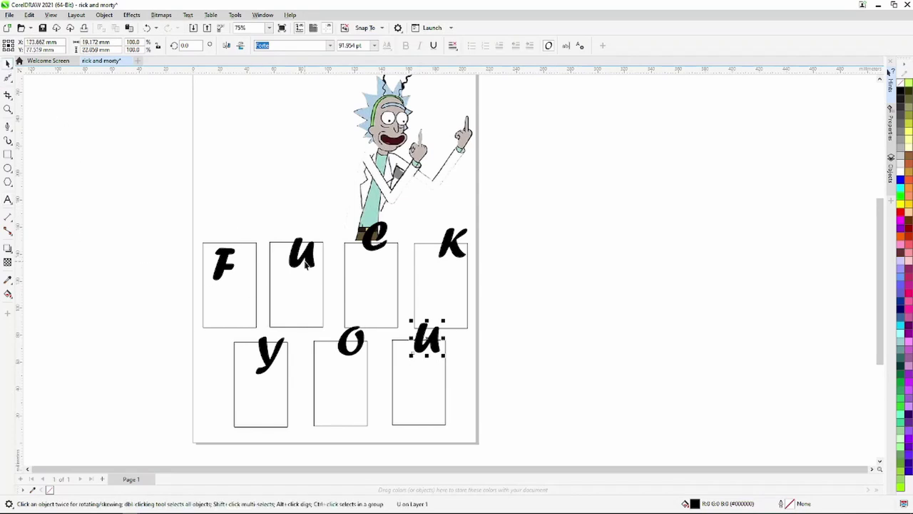
{"action": "left_click_drag", "start_coordinate": [303, 256], "coordinate": [306, 275]}
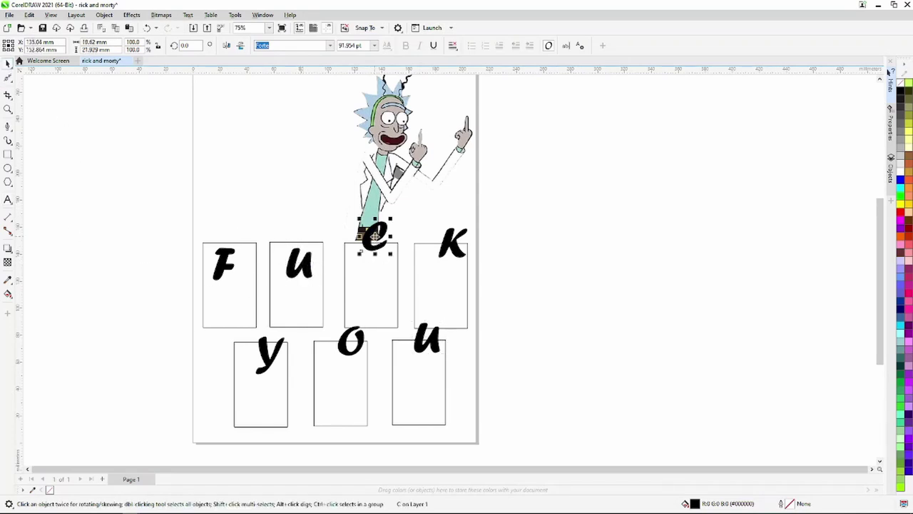
{"action": "left_click_drag", "start_coordinate": [376, 236], "coordinate": [372, 272]}
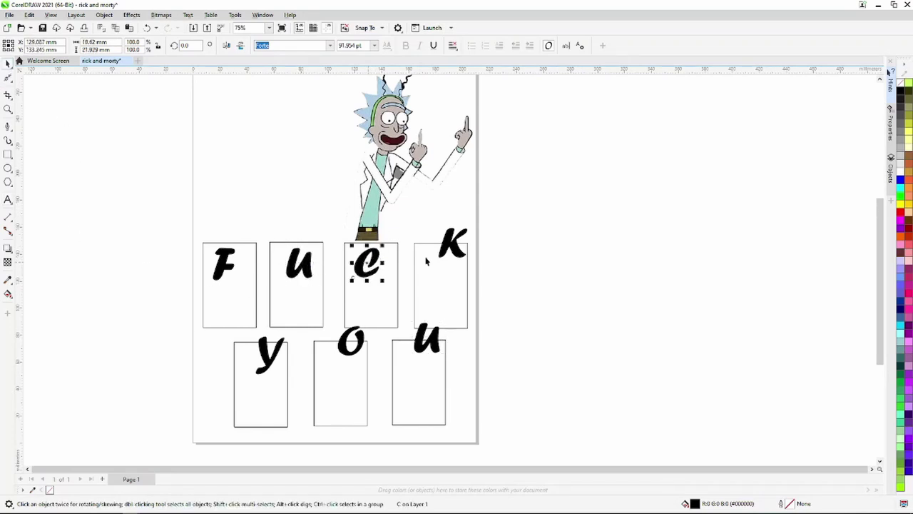
{"action": "left_click_drag", "start_coordinate": [444, 246], "coordinate": [433, 274]}
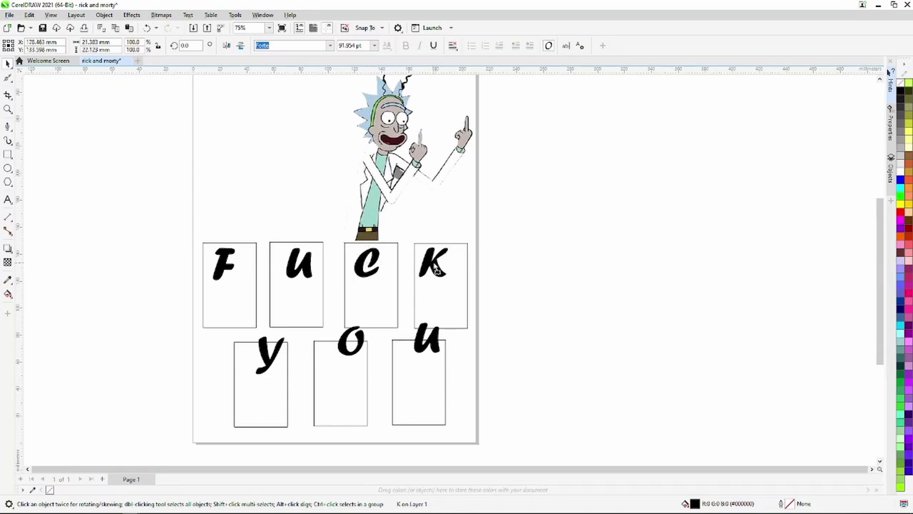
{"action": "left_click_drag", "start_coordinate": [269, 360], "coordinate": [272, 375]}
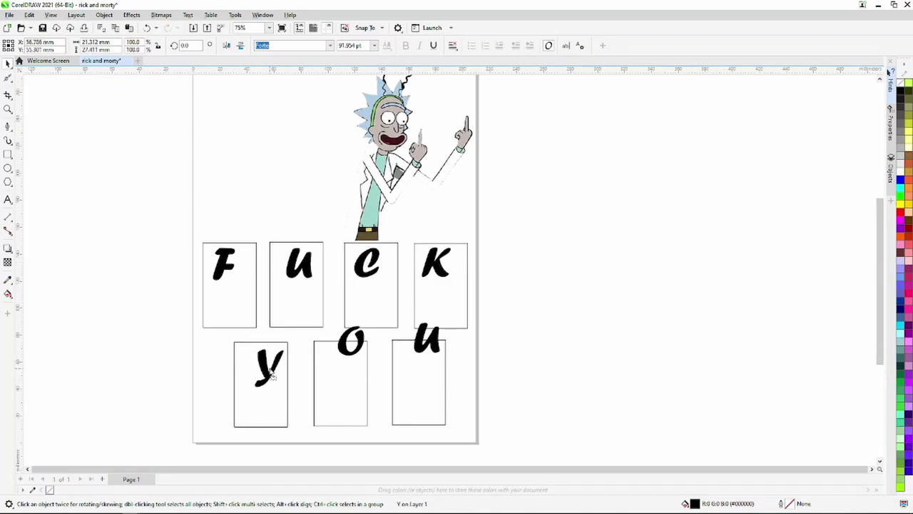
{"action": "left_click_drag", "start_coordinate": [351, 342], "coordinate": [338, 365]}
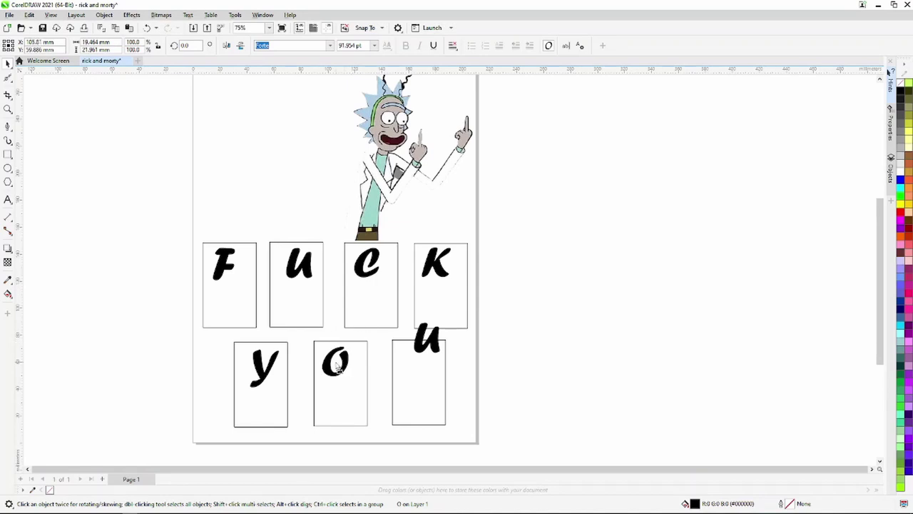
{"action": "left_click_drag", "start_coordinate": [432, 359], "coordinate": [419, 366]}
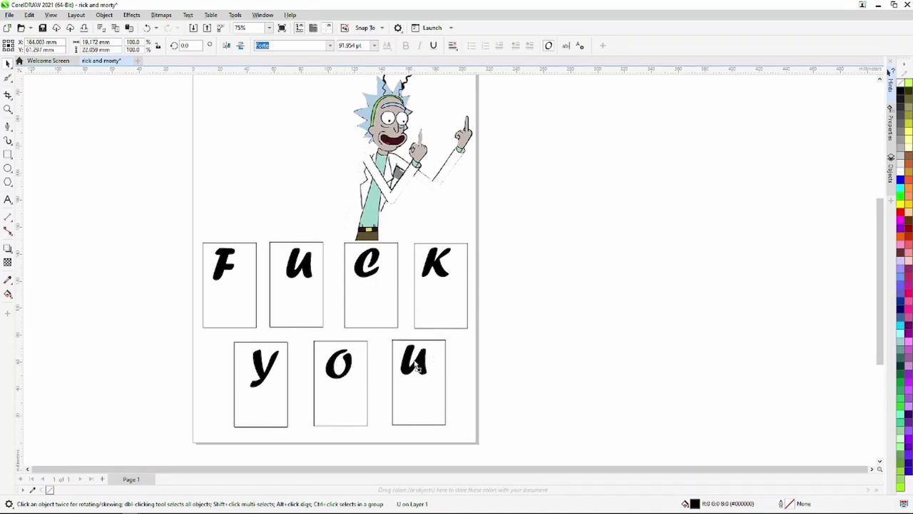
Type the caption FLORINE and move it into the F box under the letter.
{"action": "left_click", "coordinate": [468, 367]}
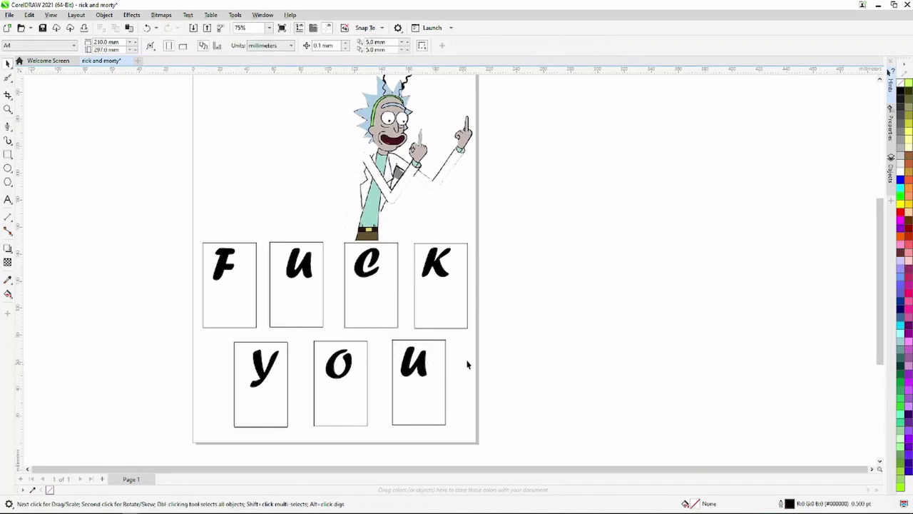
{"action": "left_click", "coordinate": [8, 199]}
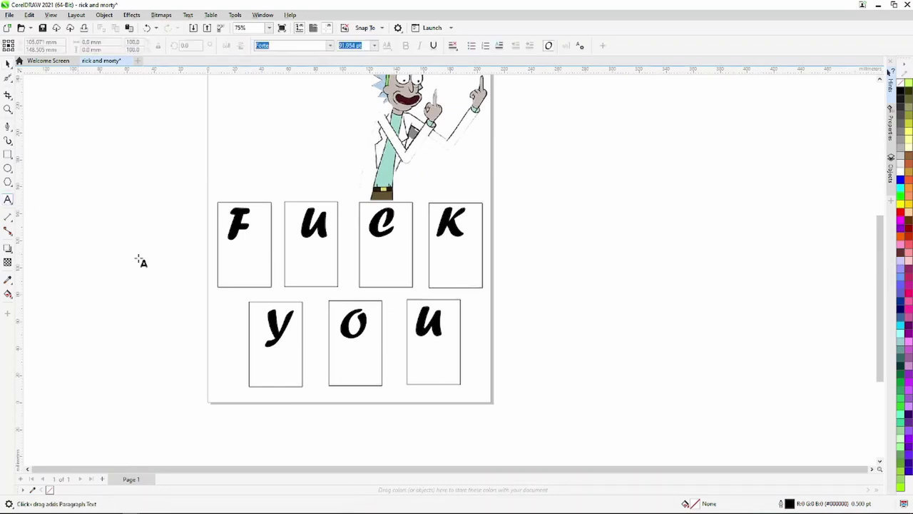
{"action": "left_click", "coordinate": [232, 271]}
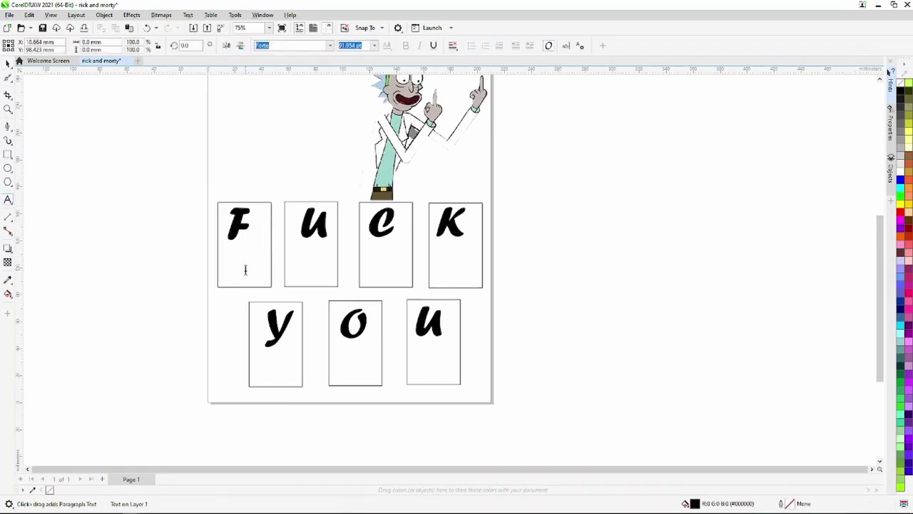
{"action": "left_click", "coordinate": [244, 269]}
{"action": "type", "text": "F"}
{"action": "key", "text": "BackSpace"}
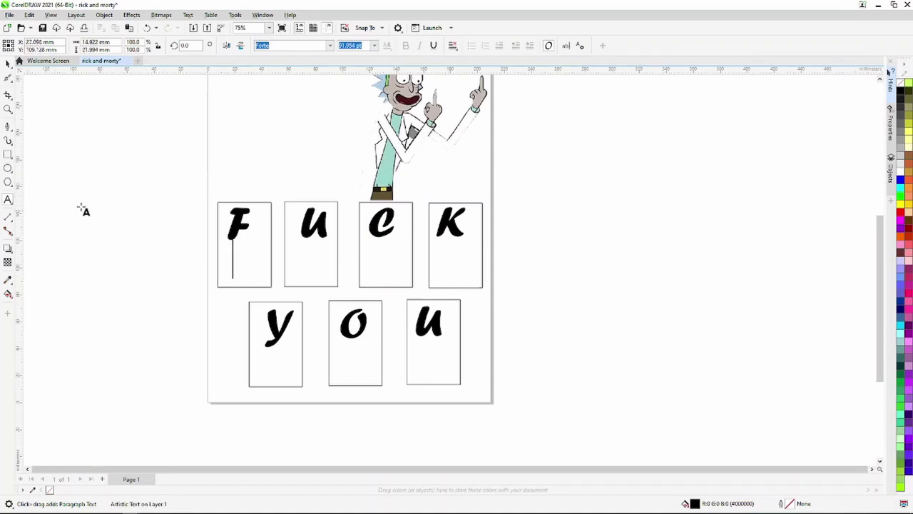
{"action": "type", "text": "FLO"}
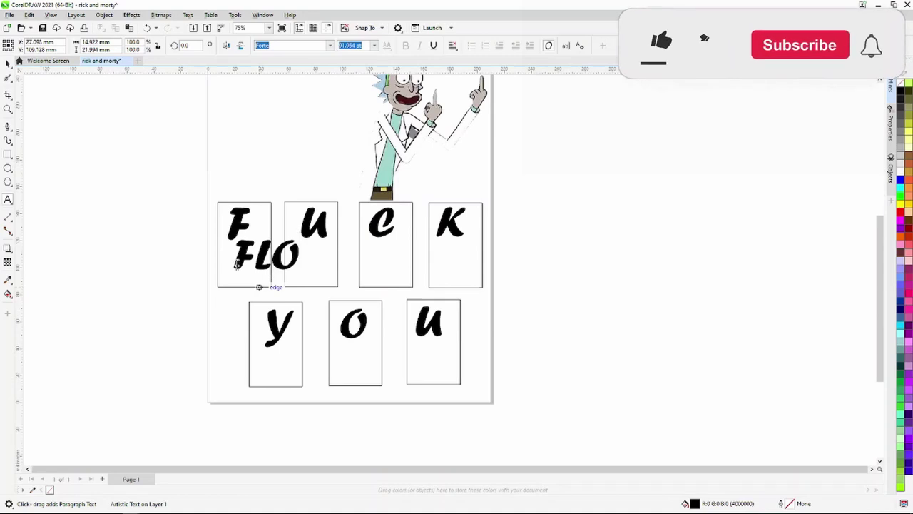
{"action": "type", "text": "RINE"}
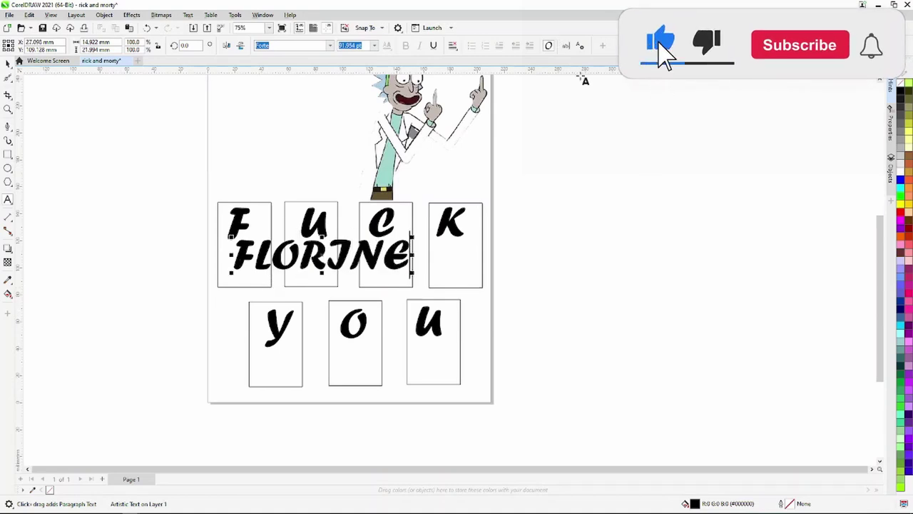
{"action": "left_click", "coordinate": [420, 278]}
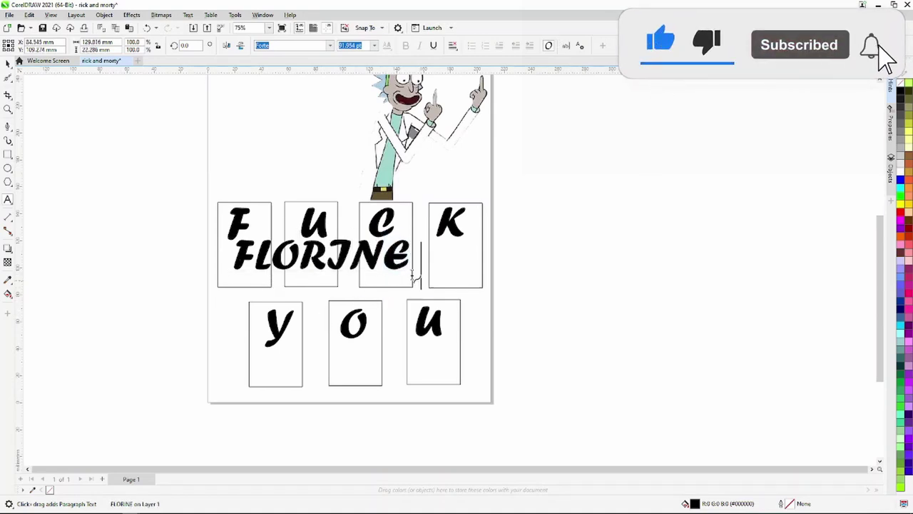
{"action": "left_click", "coordinate": [8, 63]}
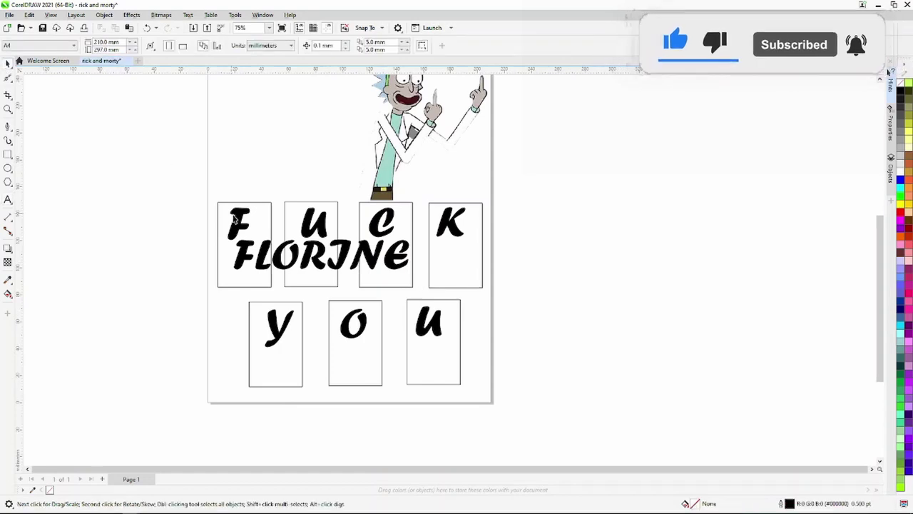
{"action": "left_click", "coordinate": [396, 264]}
{"action": "mouse_move", "coordinate": [414, 274]}
{"action": "left_mouse_down"}
{"action": "mouse_move", "coordinate": [263, 293]}
{"action": "mouse_move", "coordinate": [143, 278]}
{"action": "mouse_move", "coordinate": [263, 279]}
{"action": "mouse_move", "coordinate": [246, 272]}
{"action": "left_mouse_up"}
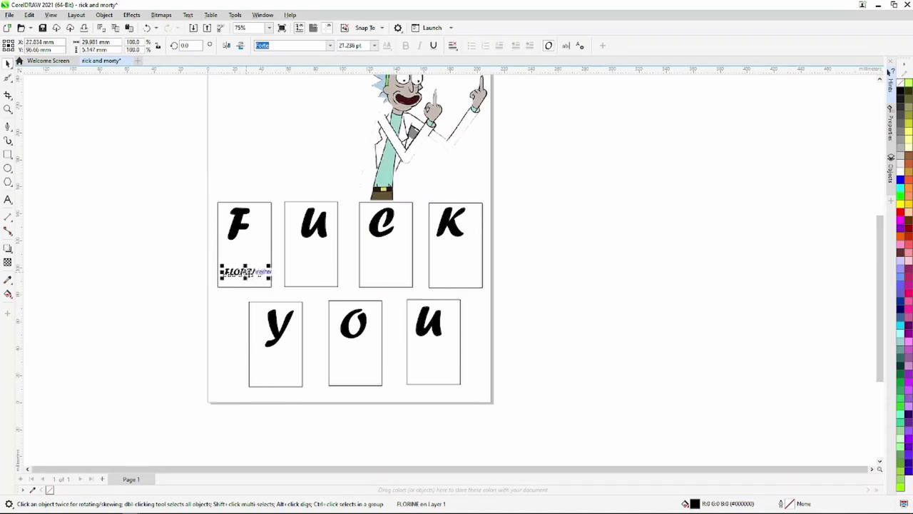
{"action": "left_click", "coordinate": [7, 200]}
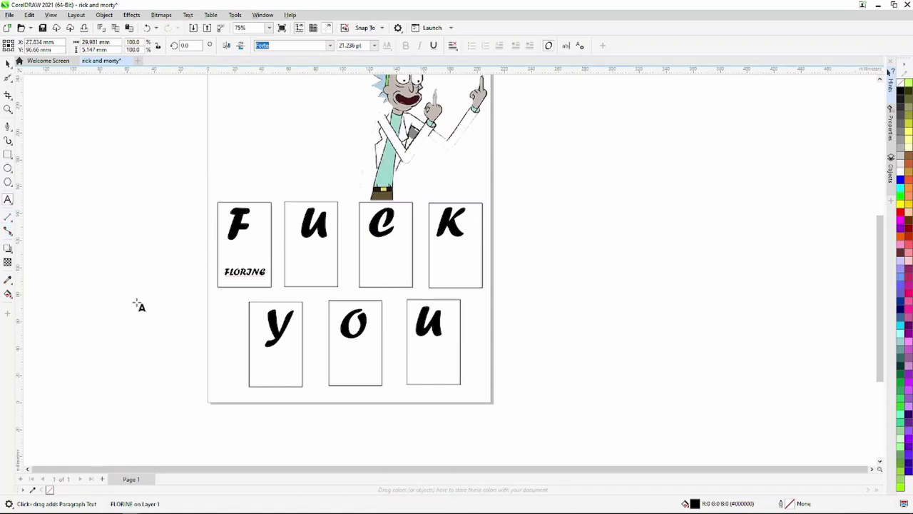
Type URANIUM, shrink it to a small label and place it at the bottom of the U box.
{"action": "left_click", "coordinate": [295, 280]}
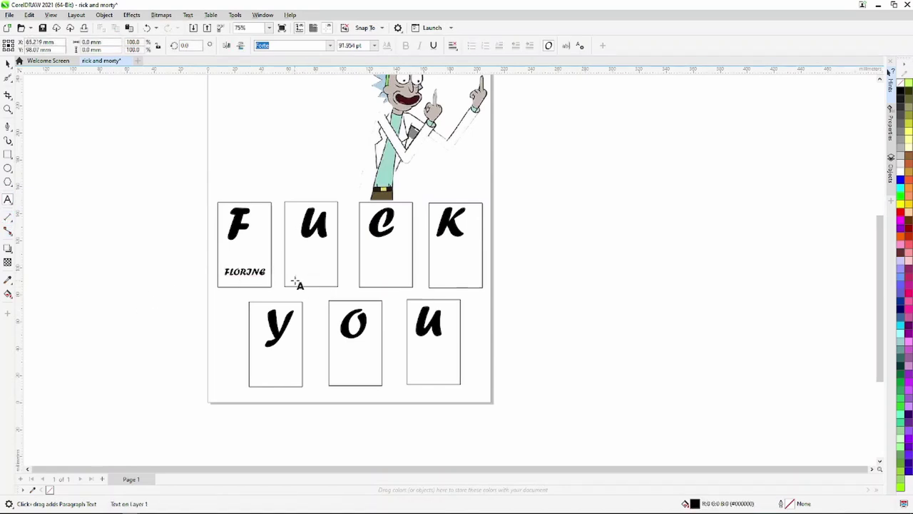
{"action": "type", "text": "URA"}
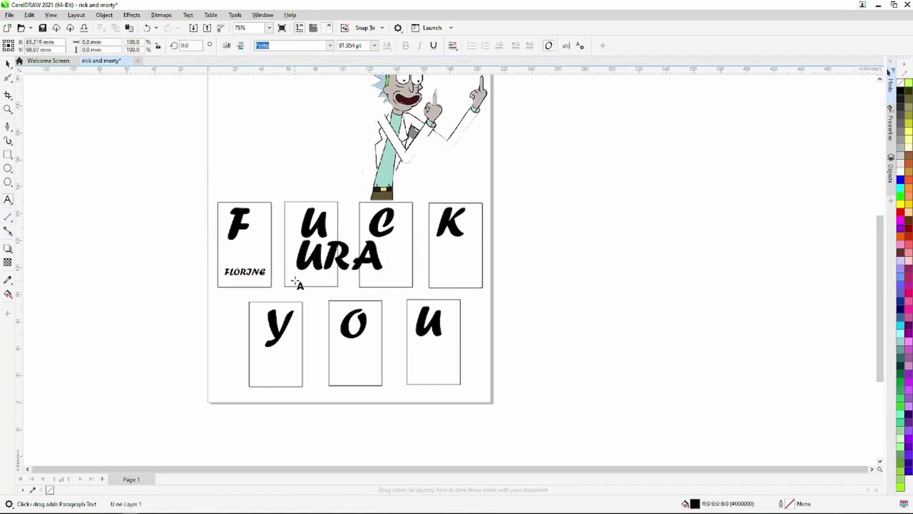
{"action": "type", "text": "NIUM"}
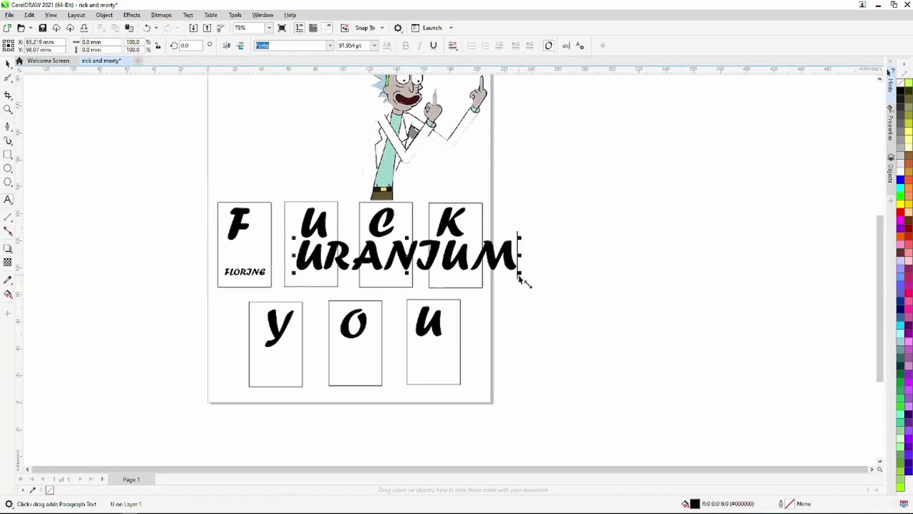
{"action": "left_click_drag", "start_coordinate": [519, 278], "coordinate": [361, 253]}
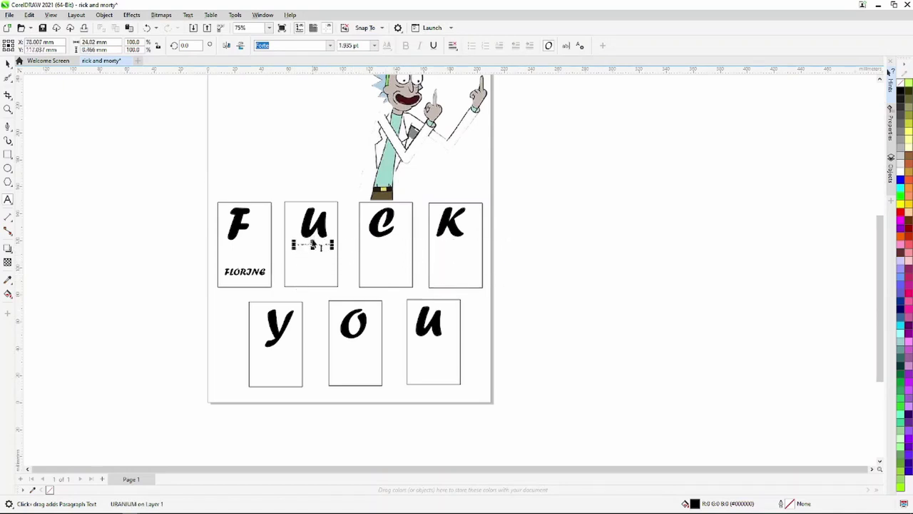
{"action": "left_click", "coordinate": [312, 261]}
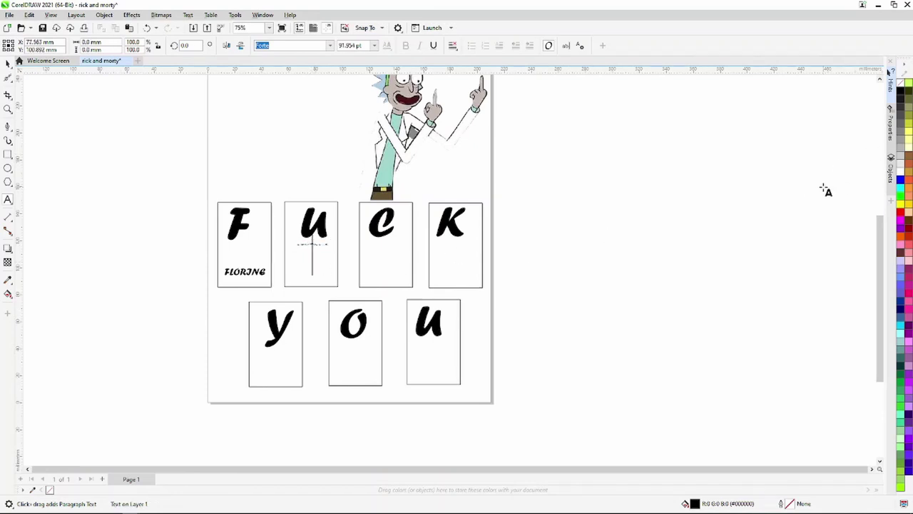
{"action": "type", "text": "URANIUM"}
{"action": "key", "text": "Escape"}
{"action": "mouse_move", "coordinate": [311, 250]}
{"action": "left_mouse_down"}
{"action": "mouse_move", "coordinate": [307, 279]}
{"action": "mouse_move", "coordinate": [339, 282]}
{"action": "mouse_move", "coordinate": [328, 280]}
{"action": "left_mouse_up"}
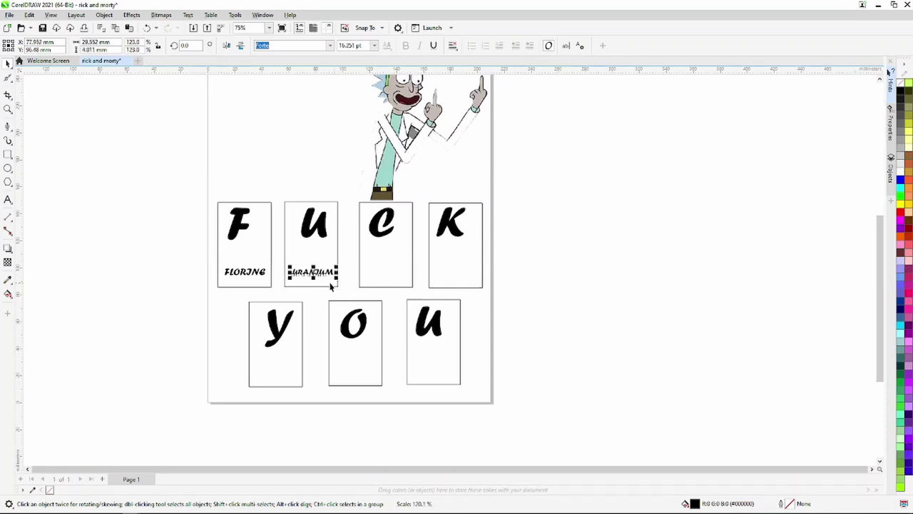
Type CARBON, shrink it and place it in the C card.
{"action": "left_click", "coordinate": [9, 200]}
{"action": "type", "text": "CAR"}
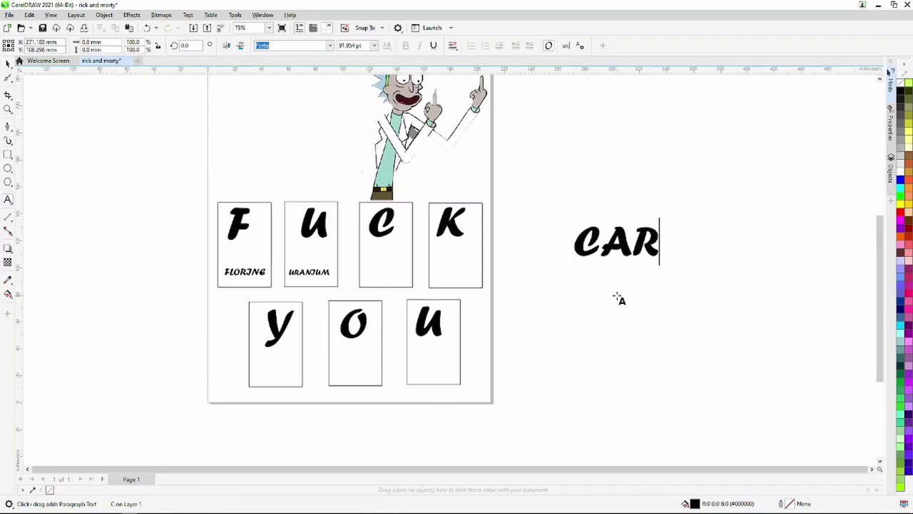
{"action": "type", "text": "BON"}
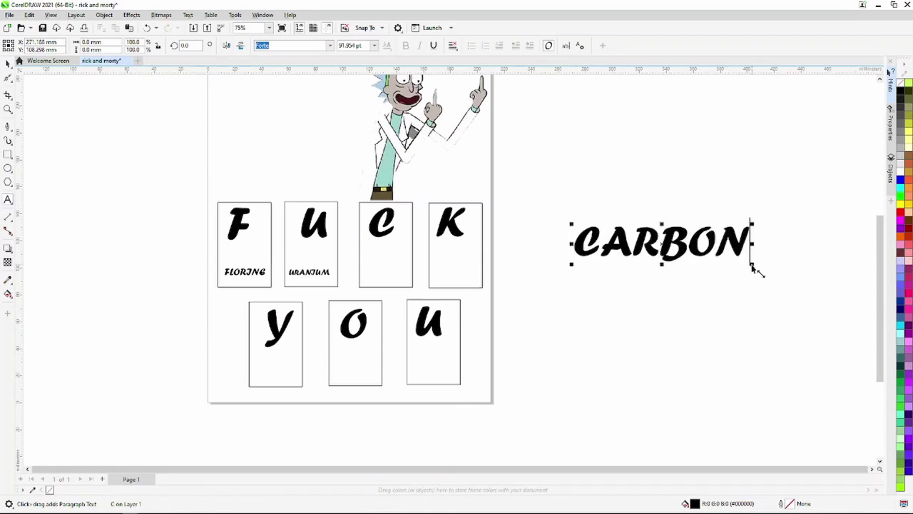
{"action": "mouse_move", "coordinate": [753, 266]}
{"action": "left_mouse_down"}
{"action": "mouse_move", "coordinate": [620, 236]}
{"action": "mouse_move", "coordinate": [385, 273]}
{"action": "left_mouse_up"}
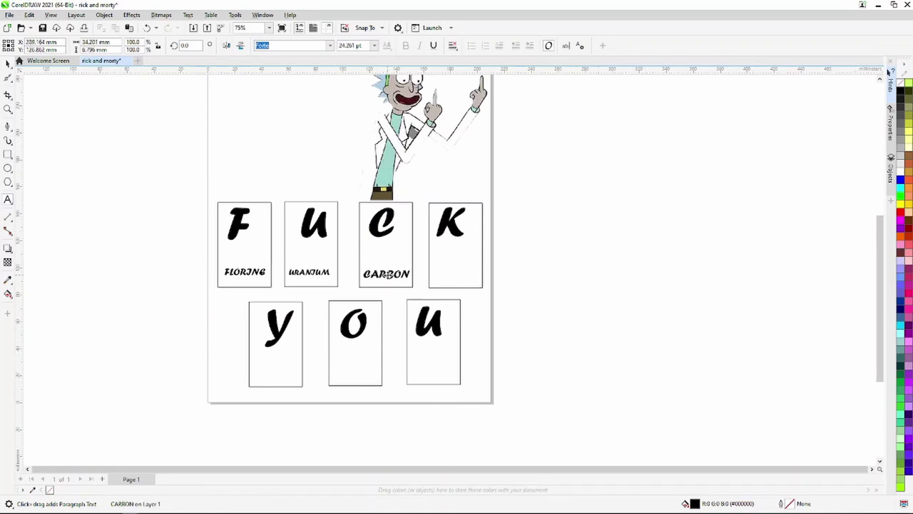
Add shrunken POTASSIUM and YTTRIUM labels to the K and Y cards.
{"action": "left_click", "coordinate": [597, 310]}
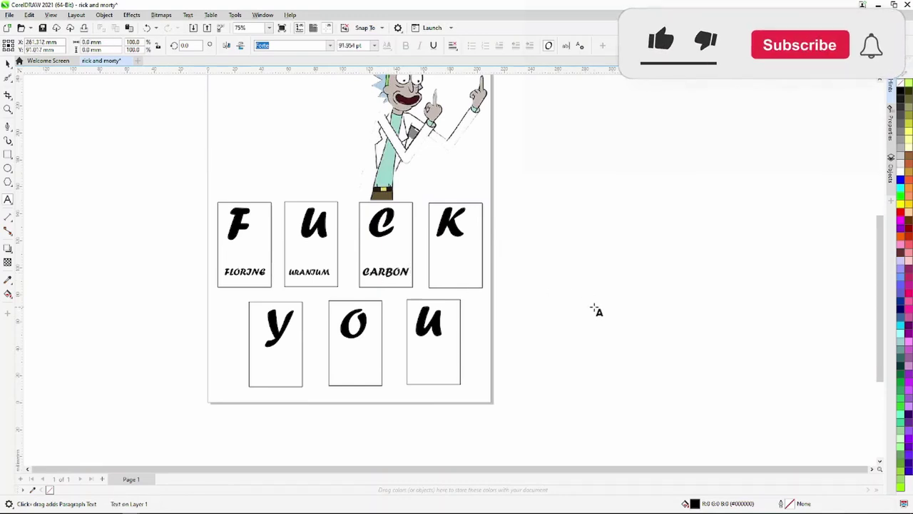
{"action": "type", "text": "POT"}
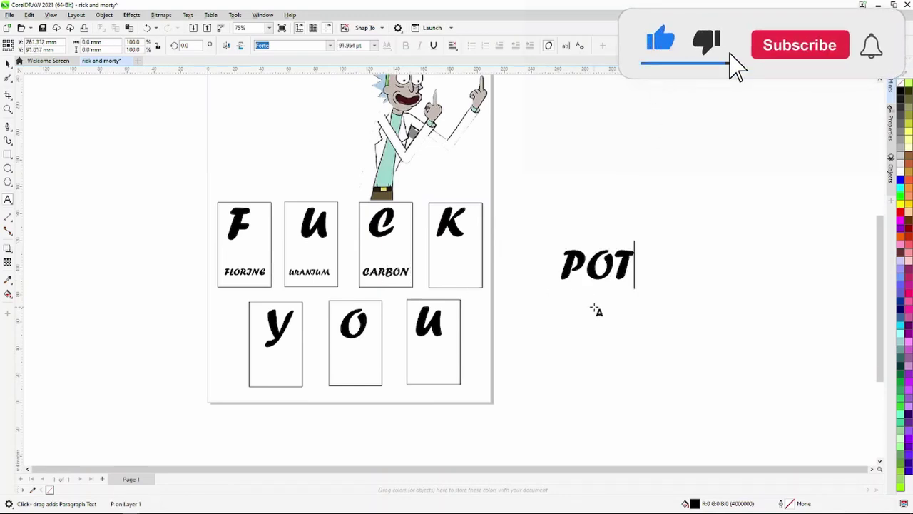
{"action": "type", "text": "ASSIUM"}
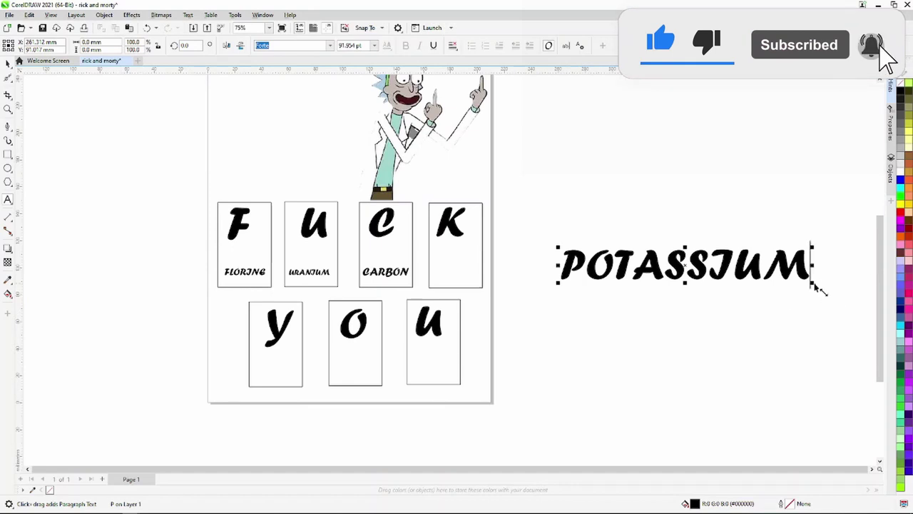
{"action": "mouse_move", "coordinate": [820, 289]}
{"action": "left_mouse_down"}
{"action": "mouse_move", "coordinate": [652, 275]}
{"action": "mouse_move", "coordinate": [612, 260]}
{"action": "mouse_move", "coordinate": [454, 275]}
{"action": "left_mouse_up"}
{"action": "left_click", "coordinate": [571, 326]}
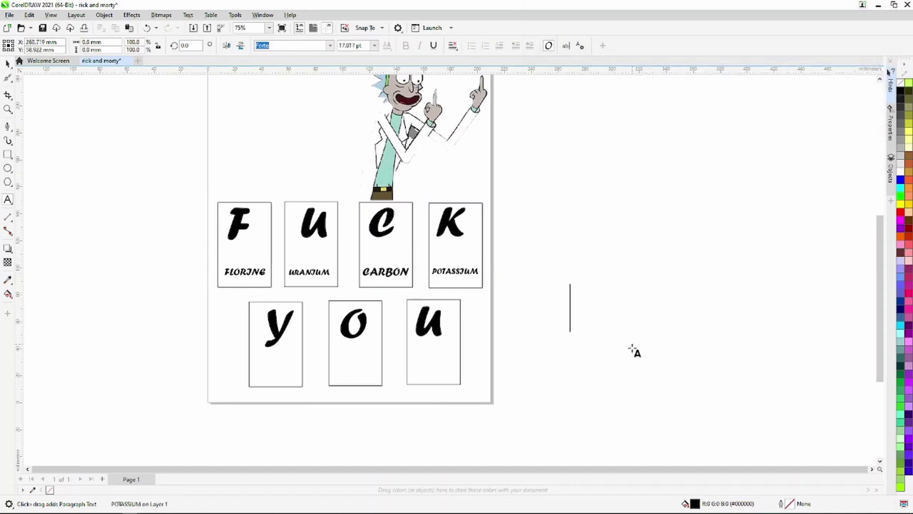
{"action": "type", "text": "yo"}
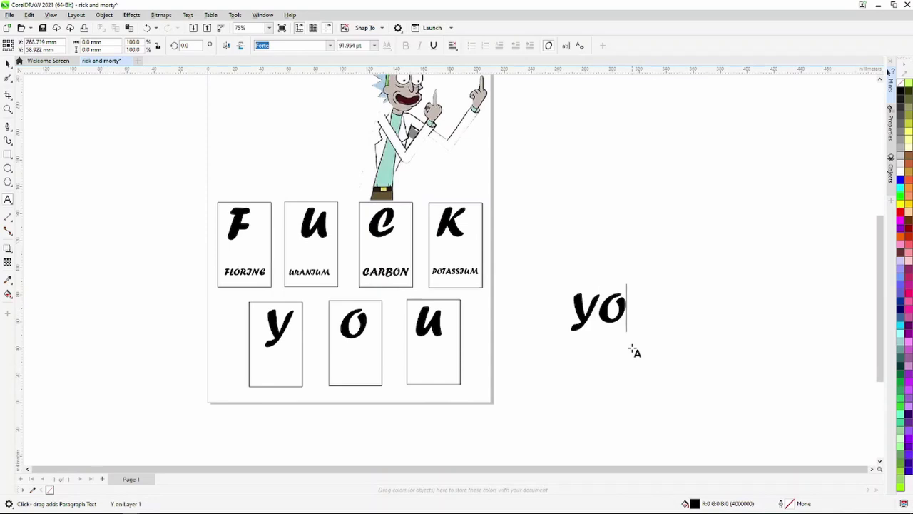
{"action": "key", "text": "BackSpace"}
{"action": "type", "text": "ttri"}
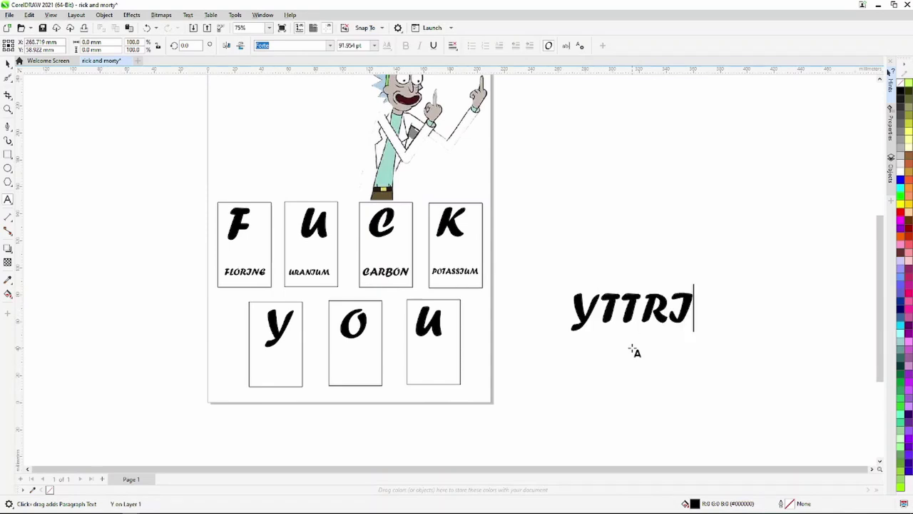
{"action": "type", "text": "um"}
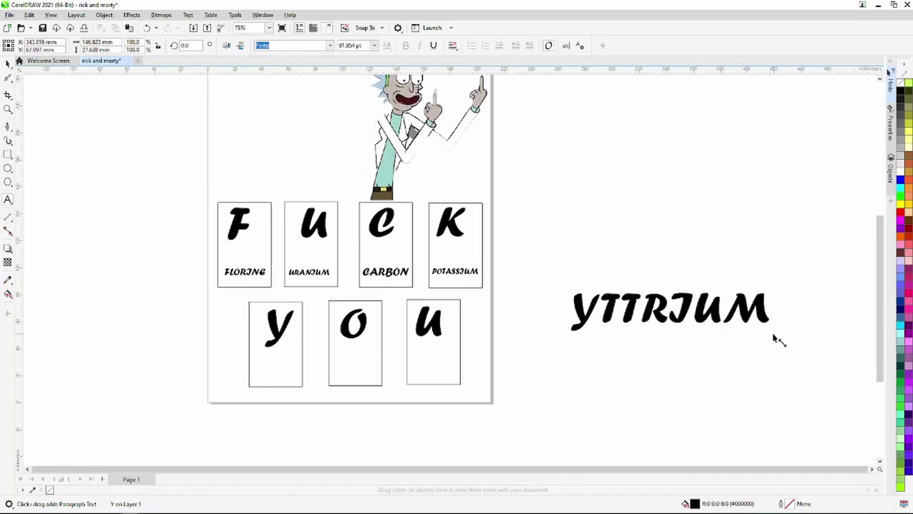
{"action": "mouse_move", "coordinate": [773, 334]}
{"action": "left_mouse_down"}
{"action": "mouse_move", "coordinate": [635, 319]}
{"action": "mouse_move", "coordinate": [277, 363]}
{"action": "mouse_move", "coordinate": [305, 382]}
{"action": "left_mouse_up"}
Add OXYGEN and URANIUM labels to the O and last U cards, then select the bottom-row labels.
{"action": "left_click", "coordinate": [600, 311]}
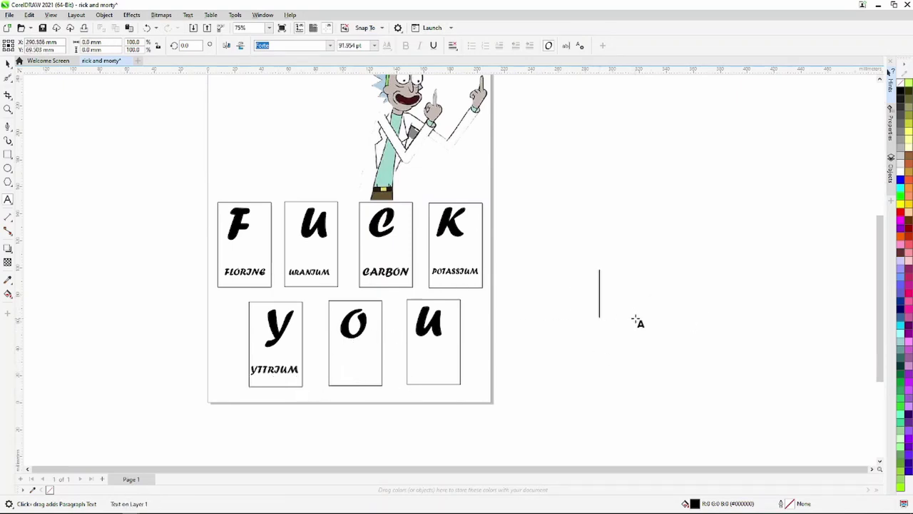
{"action": "type", "text": "oxygen"}
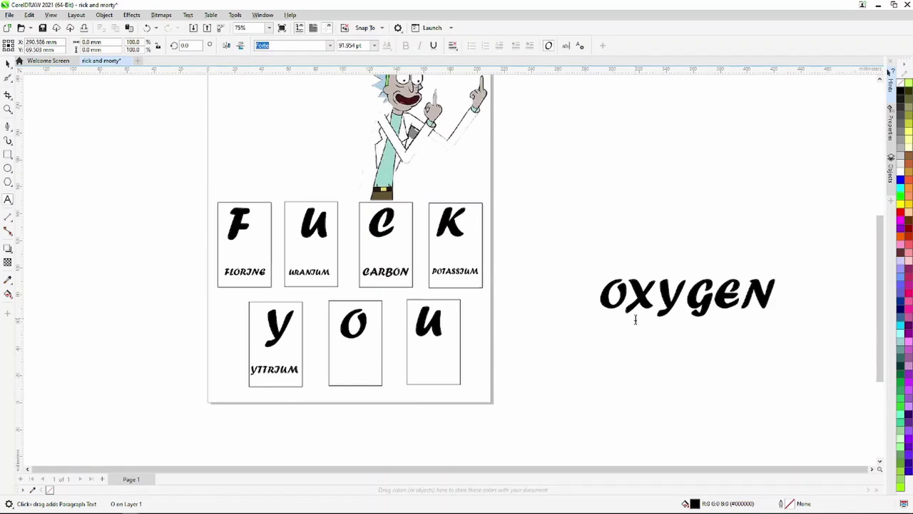
{"action": "left_click_drag", "start_coordinate": [779, 322], "coordinate": [619, 285]}
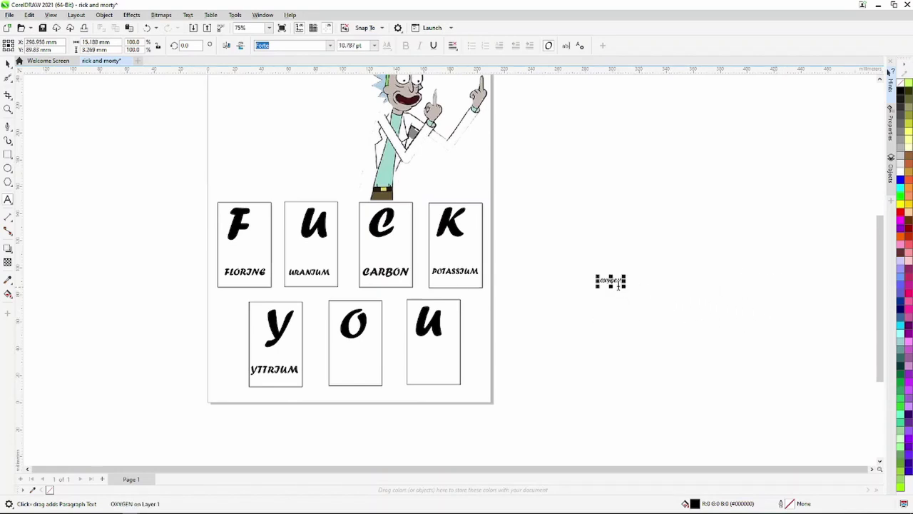
{"action": "mouse_move", "coordinate": [387, 362]}
{"action": "left_mouse_down"}
{"action": "mouse_move", "coordinate": [364, 385]}
{"action": "mouse_move", "coordinate": [376, 384]}
{"action": "left_mouse_up"}
{"action": "left_click", "coordinate": [360, 374]}
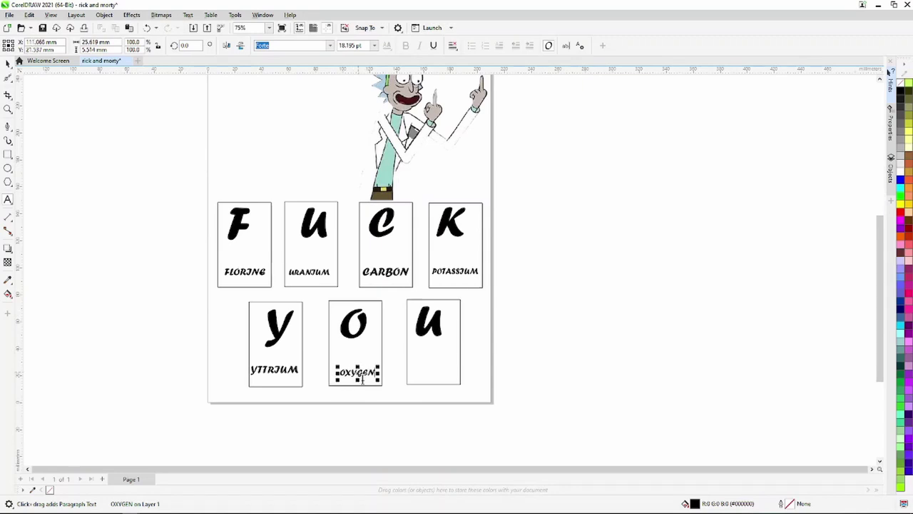
{"action": "left_click", "coordinate": [583, 353]}
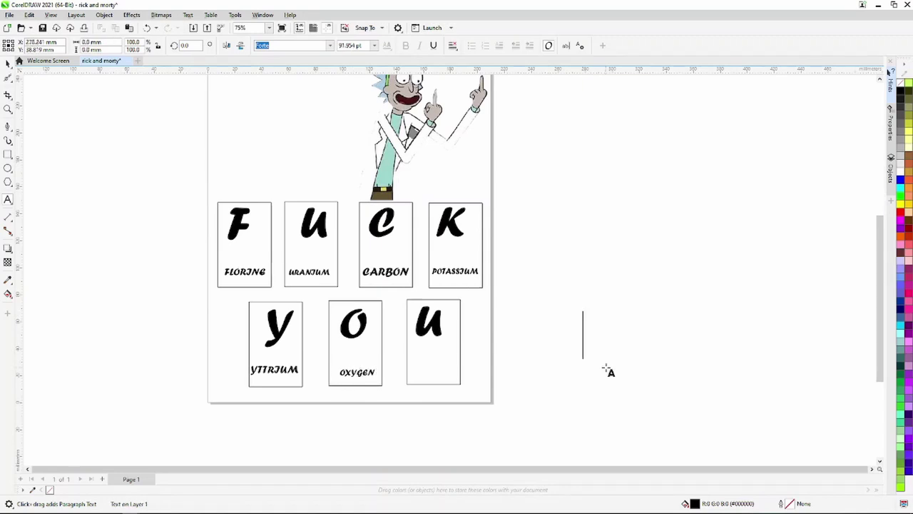
{"action": "type", "text": "URANIUM"}
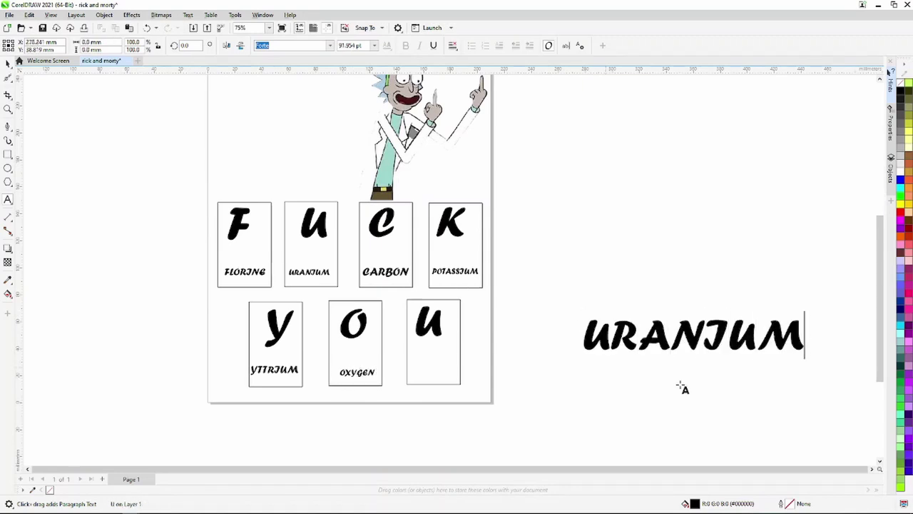
{"action": "left_click_drag", "start_coordinate": [806, 354], "coordinate": [702, 344]}
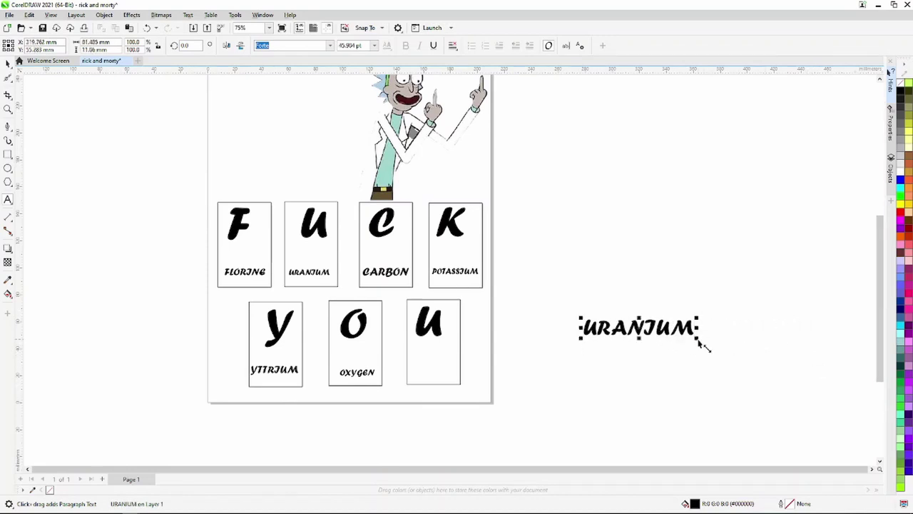
{"action": "left_click_drag", "start_coordinate": [637, 325], "coordinate": [464, 369]}
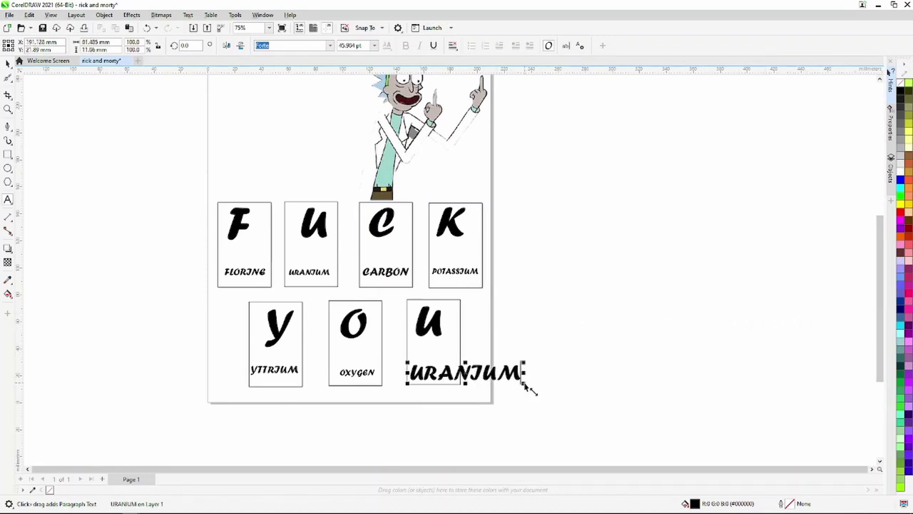
{"action": "left_click_drag", "start_coordinate": [525, 385], "coordinate": [433, 375]}
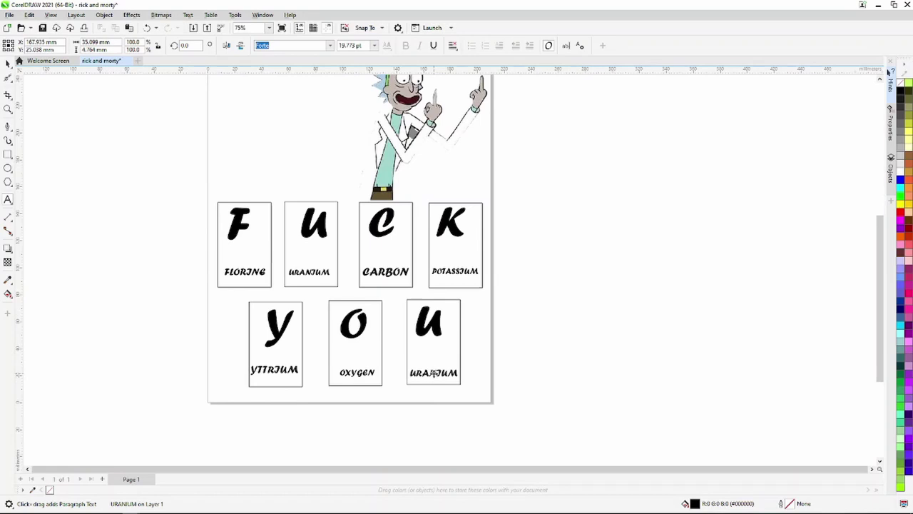
{"action": "left_click_drag", "start_coordinate": [151, 360], "coordinate": [506, 418]}
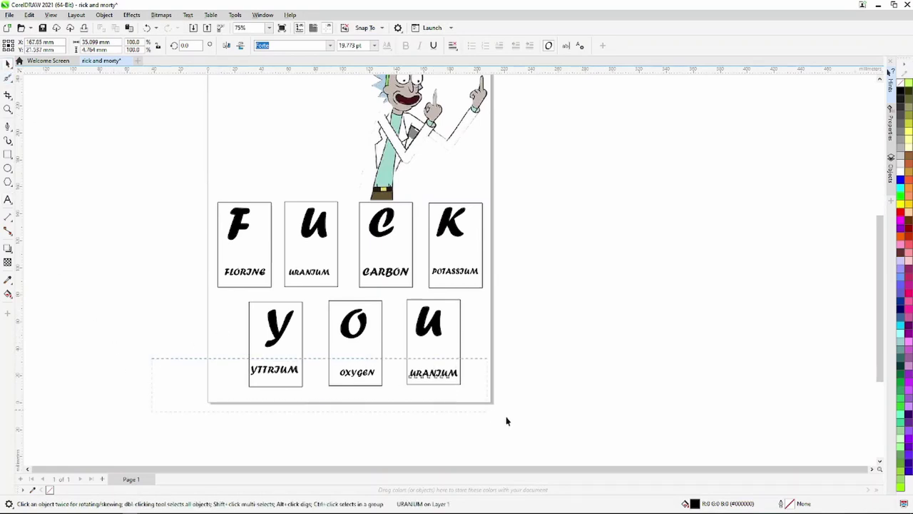
Set the YTTRIUM, OXYGEN and URANIUM labels to the Gabriola font.
{"action": "left_click", "coordinate": [330, 45]}
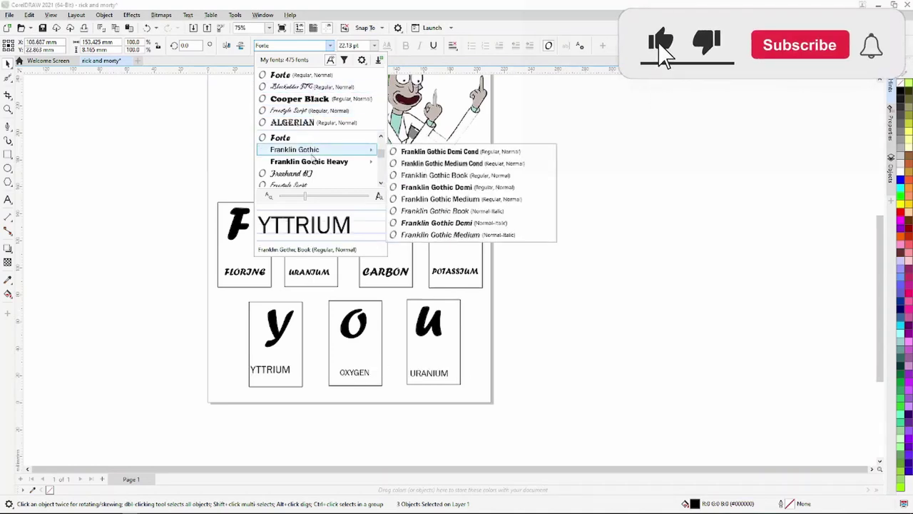
{"action": "mouse_move", "coordinate": [309, 161]}
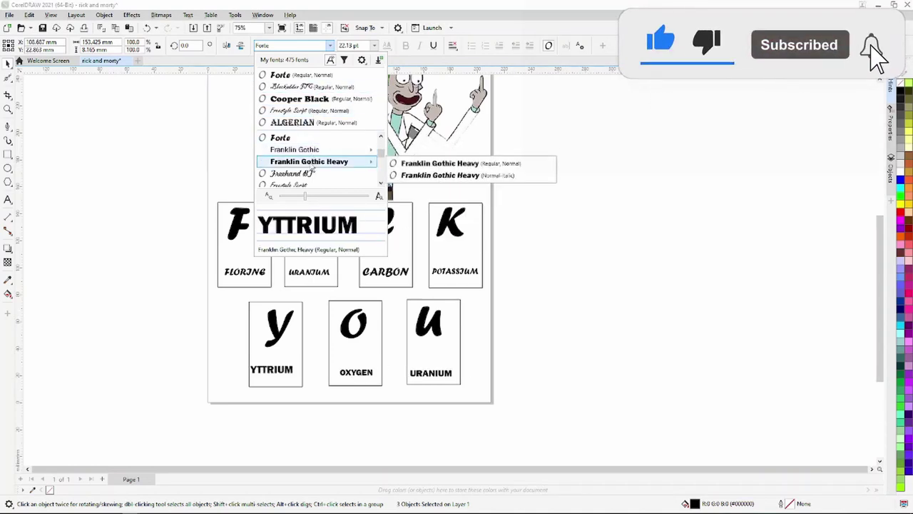
{"action": "scroll", "coordinate": [312, 169], "scroll_direction": "down", "scroll_amount": 1}
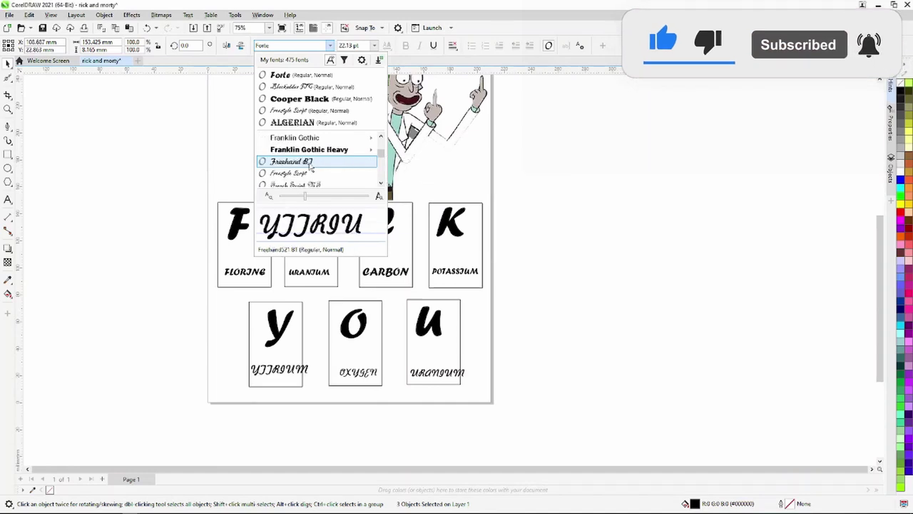
{"action": "scroll", "coordinate": [311, 169], "scroll_direction": "down", "scroll_amount": 1}
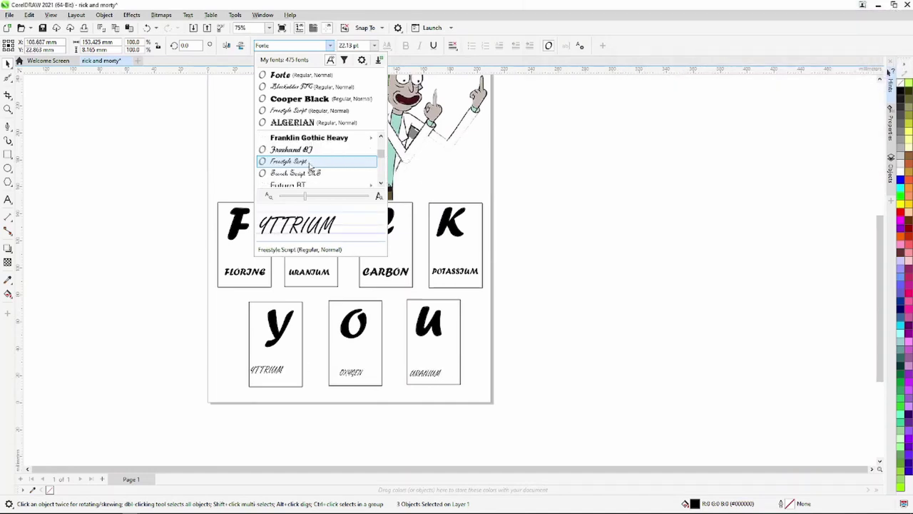
{"action": "scroll", "coordinate": [310, 166], "scroll_direction": "down", "scroll_amount": 1}
{"action": "scroll", "coordinate": [310, 166], "scroll_direction": "down", "scroll_amount": 1}
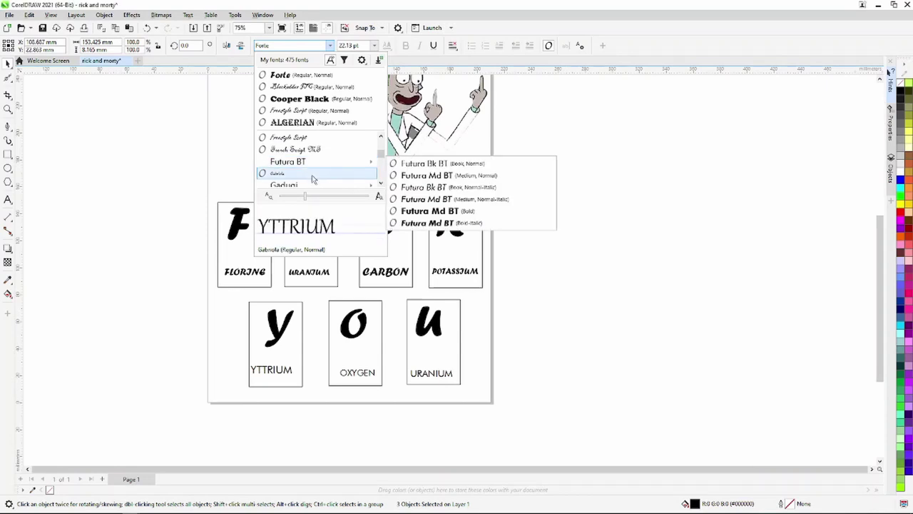
{"action": "key", "text": "Escape"}
{"action": "type", "text": "g"}
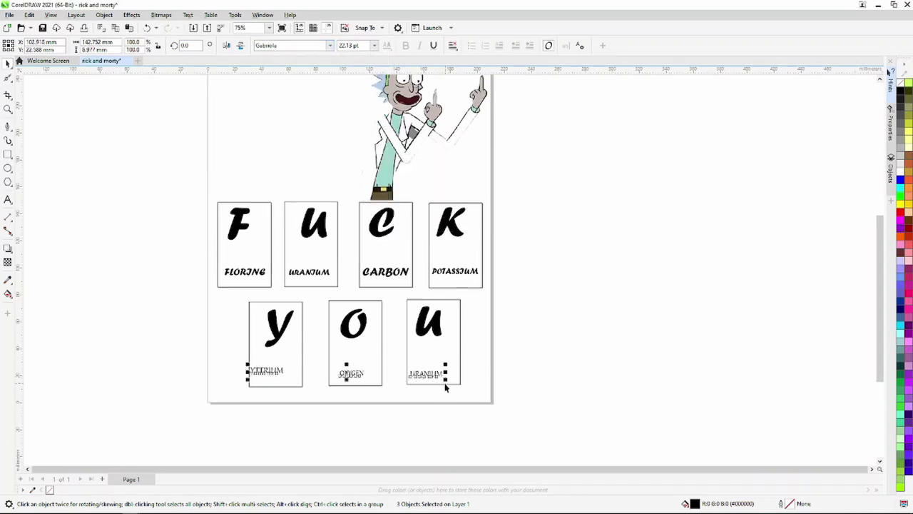
{"action": "left_click", "coordinate": [435, 407]}
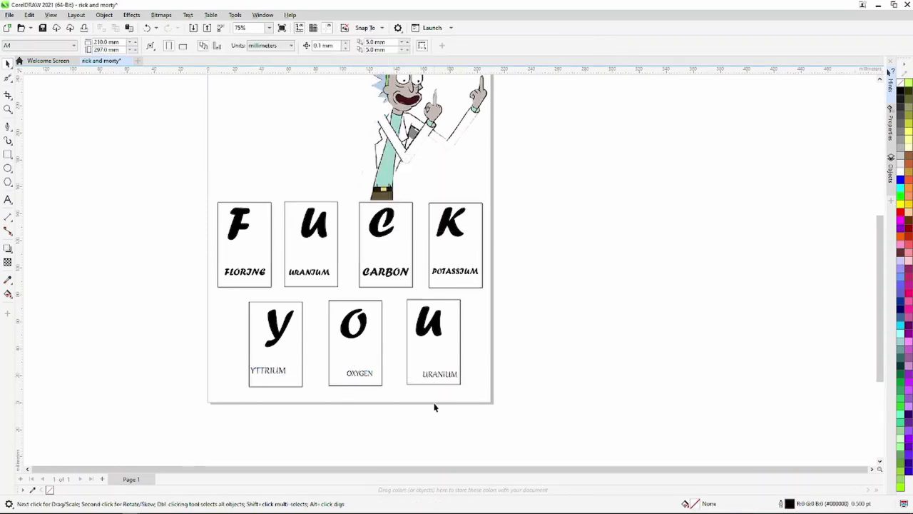
Enlarge and centre the URANIUM, OXYGEN and YTTRIUM labels in their cards.
{"action": "scroll", "coordinate": [435, 407], "scroll_direction": "up", "scroll_amount": 2}
{"action": "left_click", "coordinate": [443, 352]}
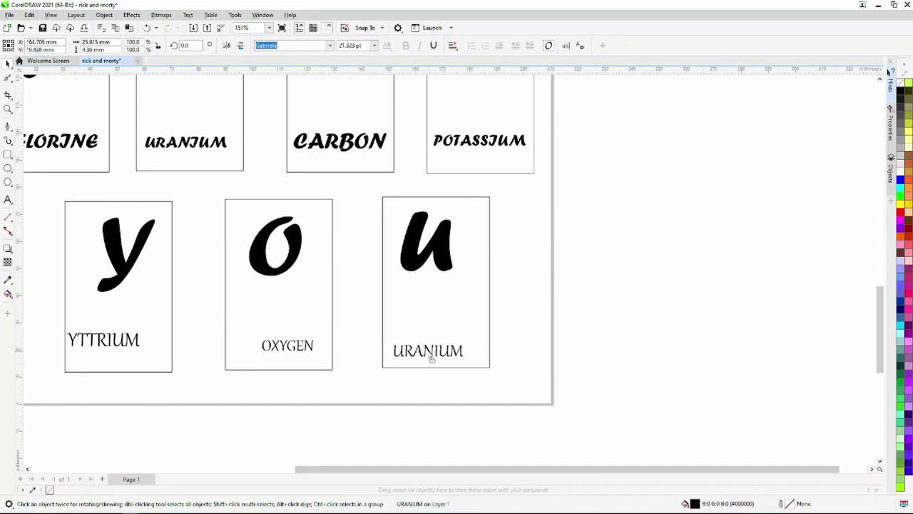
{"action": "left_click_drag", "start_coordinate": [472, 362], "coordinate": [491, 371]}
{"action": "left_click", "coordinate": [282, 353]}
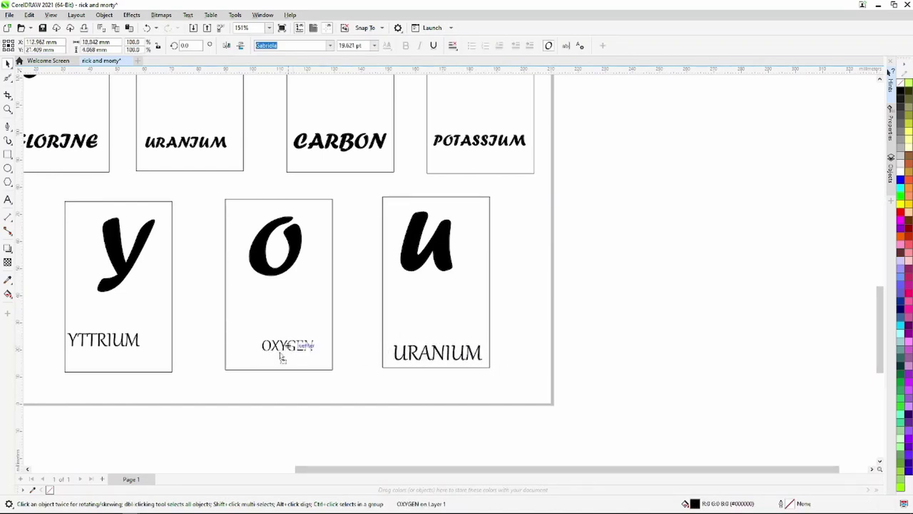
{"action": "mouse_move", "coordinate": [282, 357]}
{"action": "left_mouse_down"}
{"action": "mouse_move", "coordinate": [262, 355]}
{"action": "mouse_move", "coordinate": [312, 371]}
{"action": "mouse_move", "coordinate": [285, 358]}
{"action": "left_mouse_up"}
{"action": "left_click", "coordinate": [115, 347]}
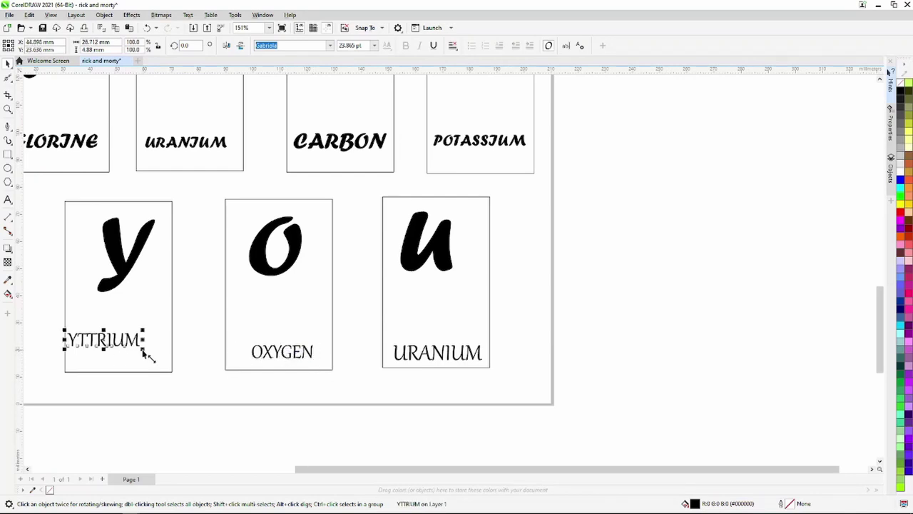
{"action": "mouse_move", "coordinate": [142, 350]}
{"action": "left_mouse_down"}
{"action": "mouse_move", "coordinate": [156, 359]}
{"action": "mouse_move", "coordinate": [121, 361]}
{"action": "left_mouse_up"}
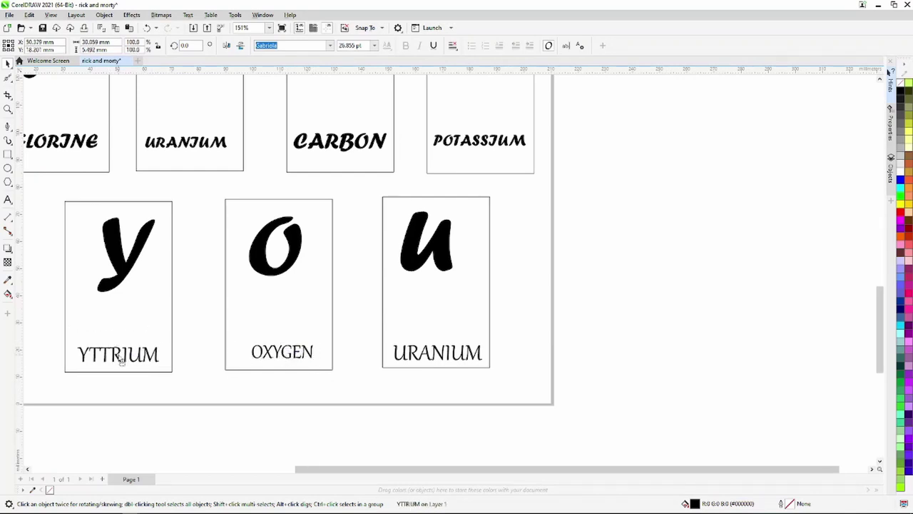
{"action": "scroll", "coordinate": [258, 333], "scroll_direction": "down", "scroll_amount": 2}
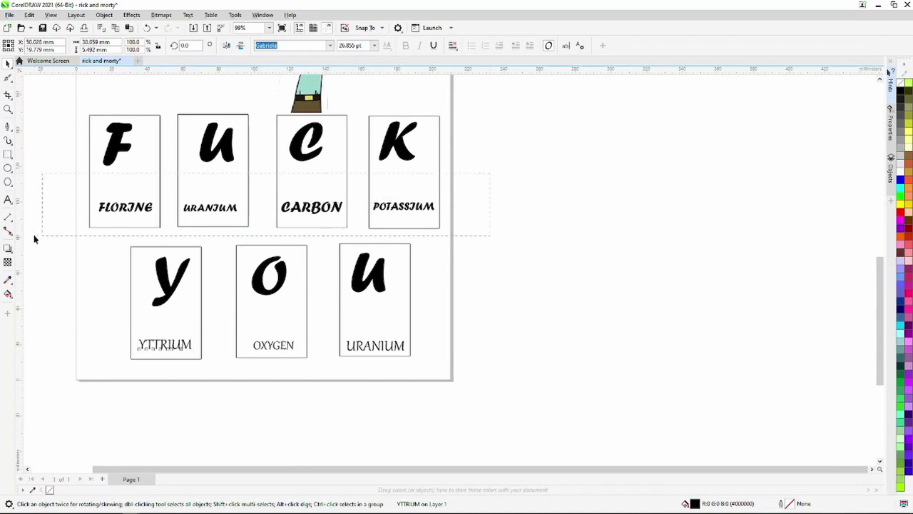
Set the four top-row labels to plain Gabriola.
{"action": "left_click_drag", "start_coordinate": [34, 239], "coordinate": [33, 239]}
{"action": "left_click", "coordinate": [330, 45]}
{"action": "left_click", "coordinate": [295, 74]}
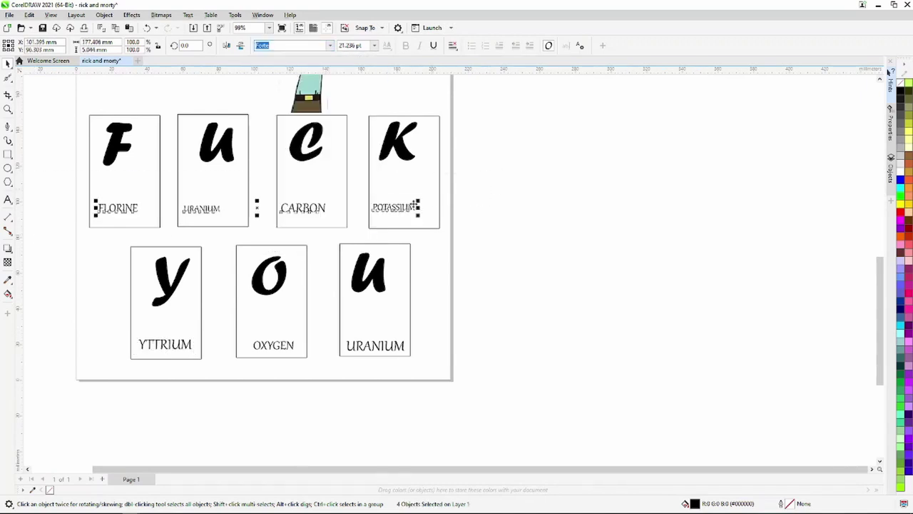
{"action": "scroll", "coordinate": [417, 206], "scroll_direction": "up", "scroll_amount": 2}
{"action": "left_click", "coordinate": [359, 224]}
Enlarge the POTASSIUM and CARBON labels within their cards.
{"action": "left_click", "coordinate": [399, 209]}
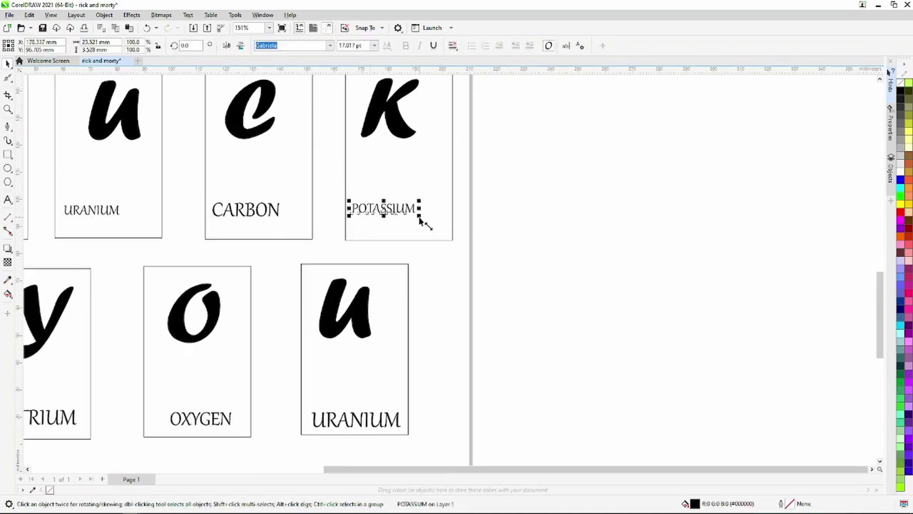
{"action": "mouse_move", "coordinate": [418, 219]}
{"action": "left_mouse_down"}
{"action": "mouse_move", "coordinate": [445, 219]}
{"action": "mouse_move", "coordinate": [404, 227]}
{"action": "left_mouse_up"}
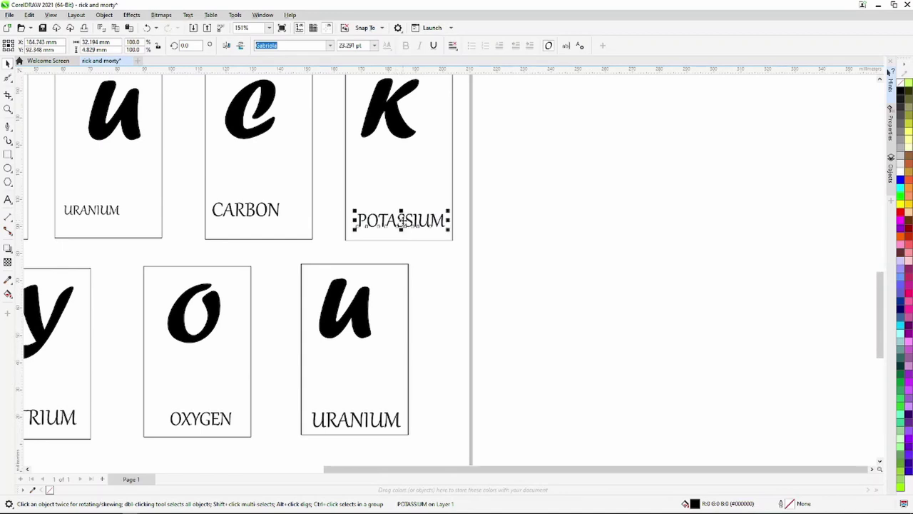
{"action": "left_click", "coordinate": [264, 214]}
{"action": "mouse_move", "coordinate": [283, 223]}
{"action": "left_mouse_down"}
{"action": "mouse_move", "coordinate": [302, 235]}
{"action": "mouse_move", "coordinate": [261, 221]}
{"action": "left_mouse_up"}
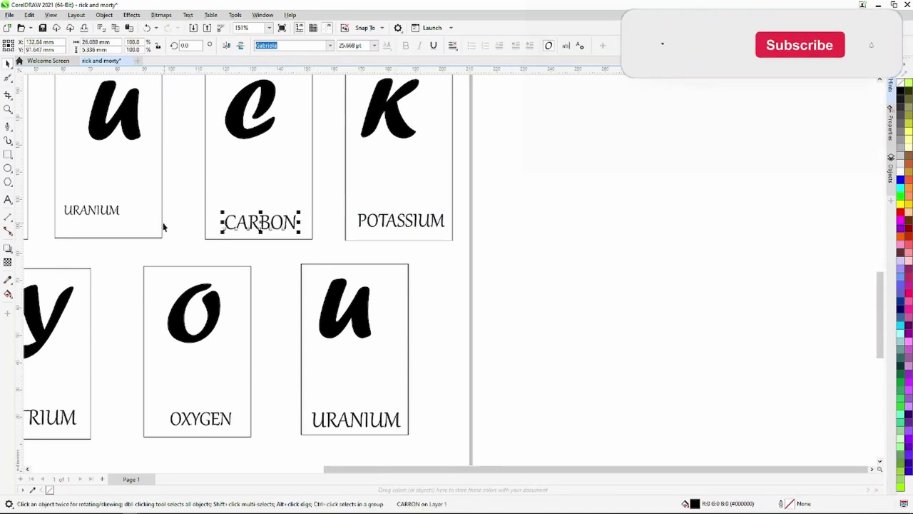
{"action": "scroll", "coordinate": [125, 219], "scroll_direction": "up", "scroll_amount": 2}
Move the top URANIUM label lower and enlarge the FLORINE label.
{"action": "left_click", "coordinate": [125, 220]}
{"action": "mouse_move", "coordinate": [124, 220]}
{"action": "left_mouse_down"}
{"action": "mouse_move", "coordinate": [133, 231]}
{"action": "mouse_move", "coordinate": [205, 243]}
{"action": "left_mouse_up"}
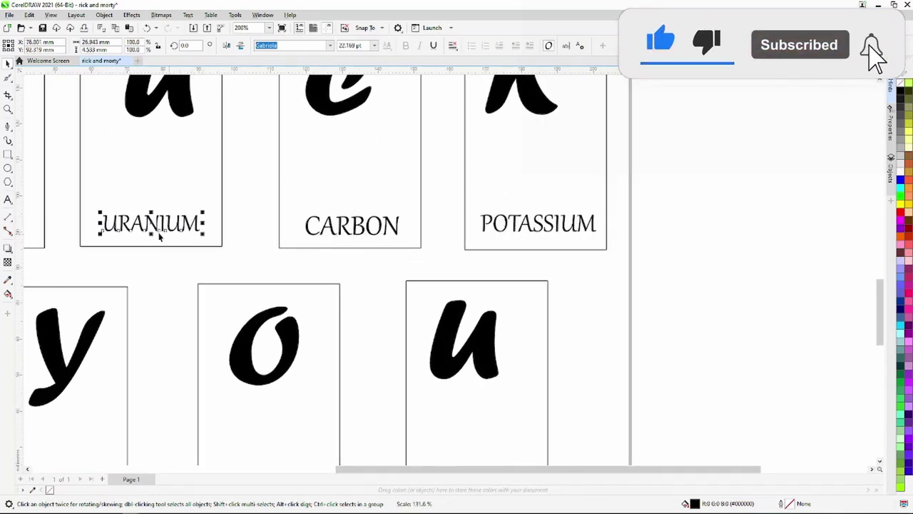
{"action": "scroll", "coordinate": [160, 225], "scroll_direction": "down", "scroll_amount": 3}
{"action": "scroll", "coordinate": [72, 221], "scroll_direction": "up", "scroll_amount": 3}
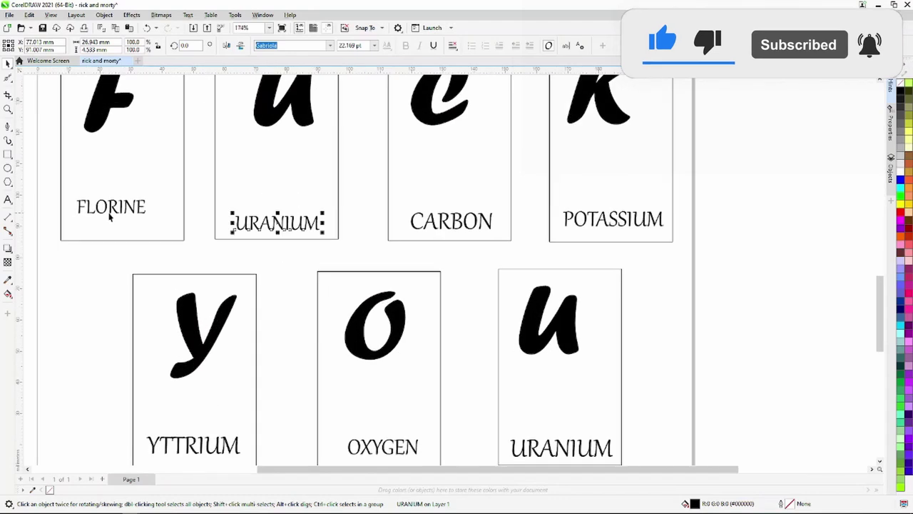
{"action": "left_click", "coordinate": [114, 217]}
{"action": "mouse_move", "coordinate": [149, 236]}
{"action": "left_mouse_down"}
{"action": "mouse_move", "coordinate": [158, 236]}
{"action": "mouse_move", "coordinate": [121, 227]}
{"action": "left_mouse_up"}
{"action": "scroll", "coordinate": [121, 227], "scroll_direction": "down", "scroll_amount": 3}
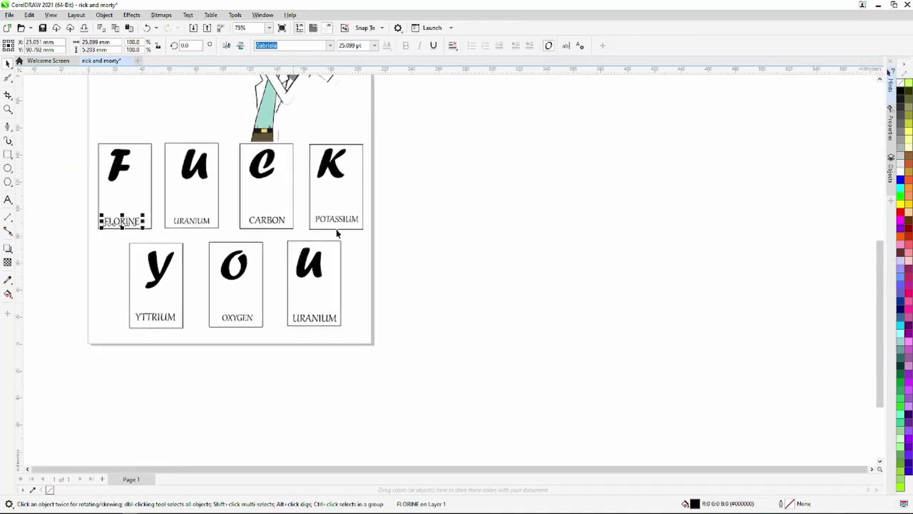
{"action": "scroll", "coordinate": [306, 208], "scroll_direction": "up", "scroll_amount": 1}
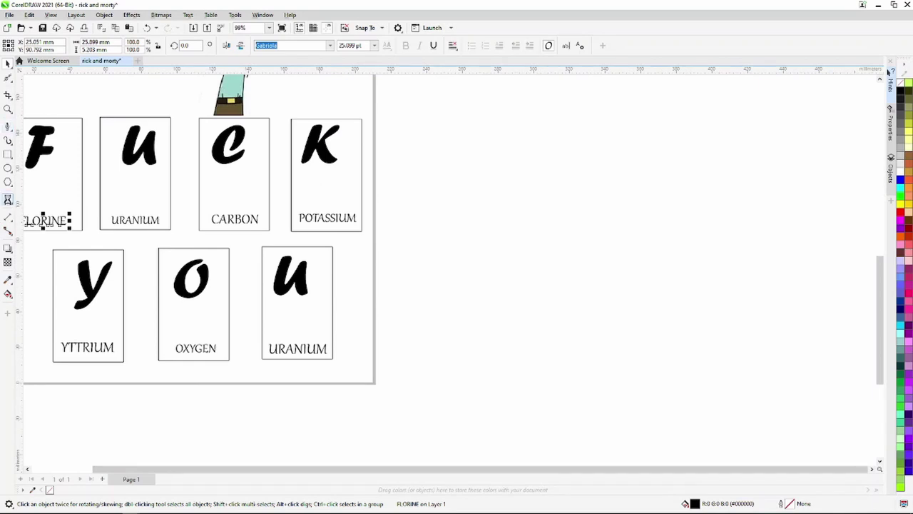
{"action": "key", "text": "F8"}
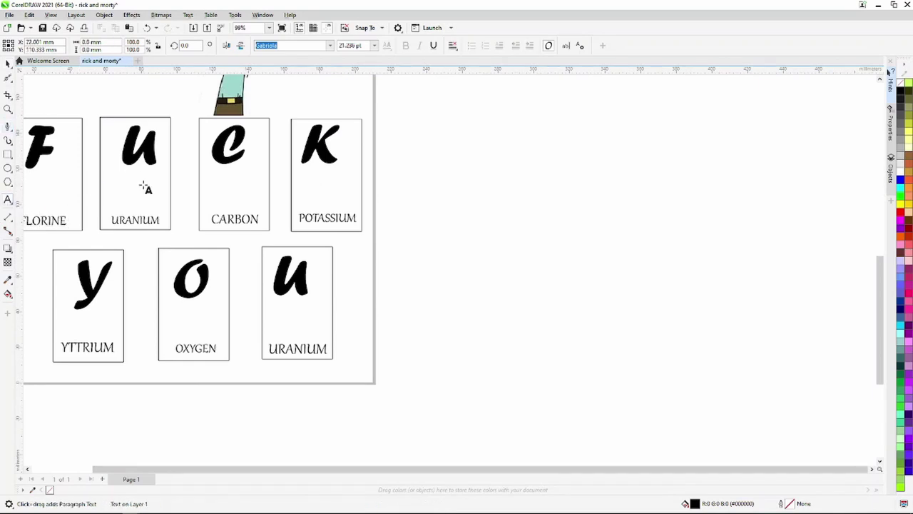
Add atomic numbers to the top-row cards: 92 under U and 19 under K.
{"action": "scroll", "coordinate": [146, 189], "scroll_direction": "down", "scroll_amount": 2}
{"action": "scroll", "coordinate": [90, 198], "scroll_direction": "up", "scroll_amount": 1}
{"action": "scroll", "coordinate": [65, 190], "scroll_direction": "up", "scroll_amount": 2}
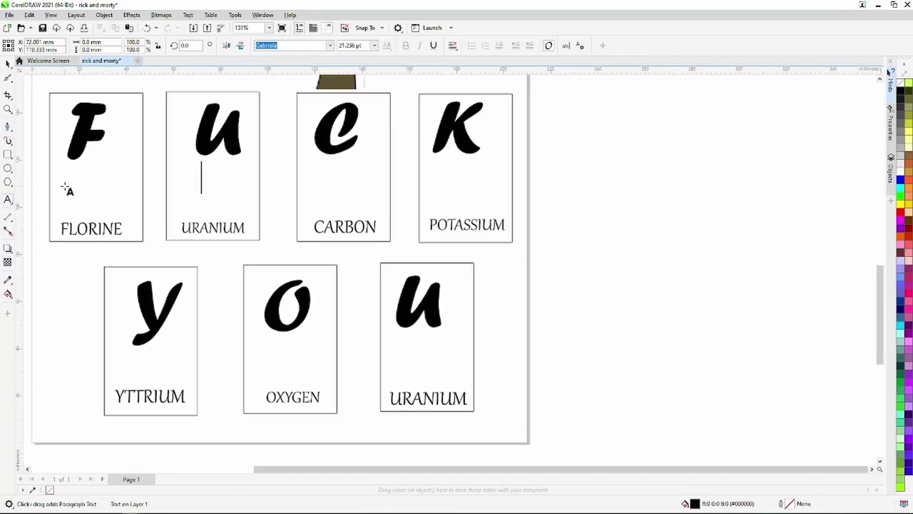
{"action": "scroll", "coordinate": [71, 193], "scroll_direction": "up", "scroll_amount": 1}
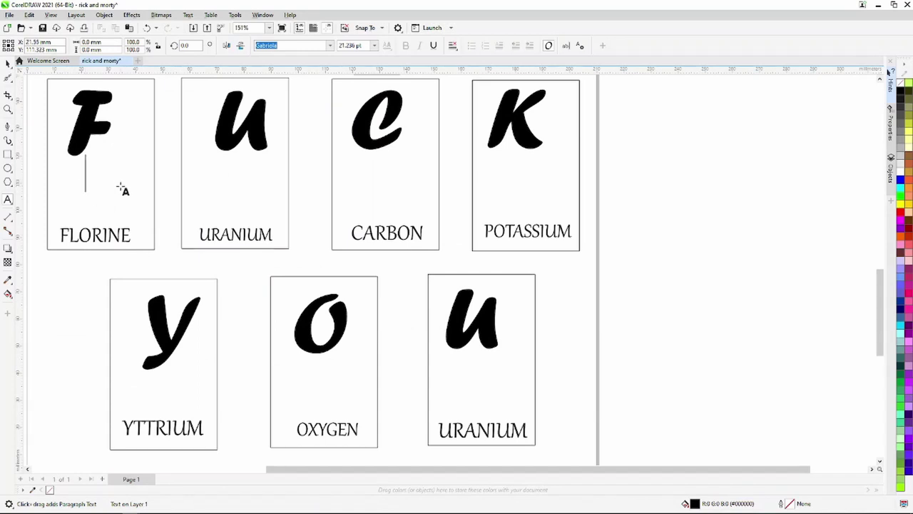
{"action": "left_click", "coordinate": [92, 173]}
{"action": "type", "text": "9"}
{"action": "left_click", "coordinate": [224, 187]}
{"action": "type", "text": "92"}
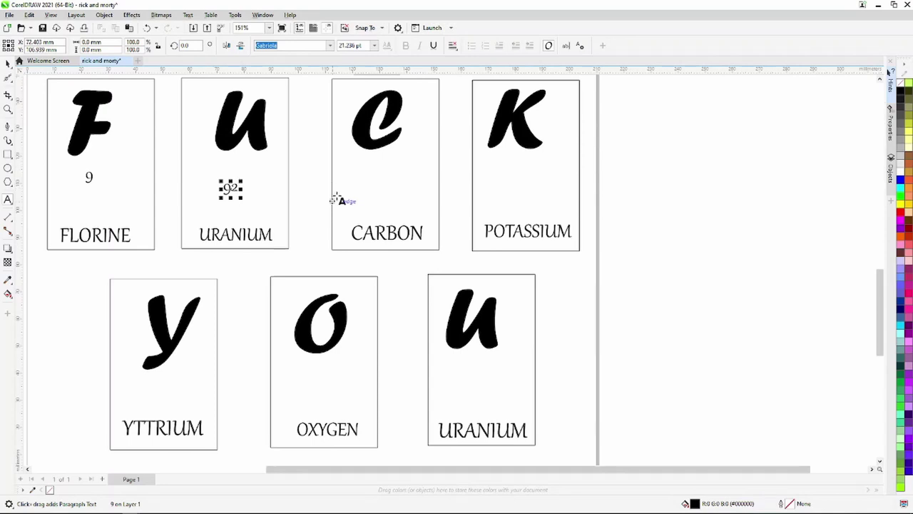
{"action": "left_click", "coordinate": [355, 191]}
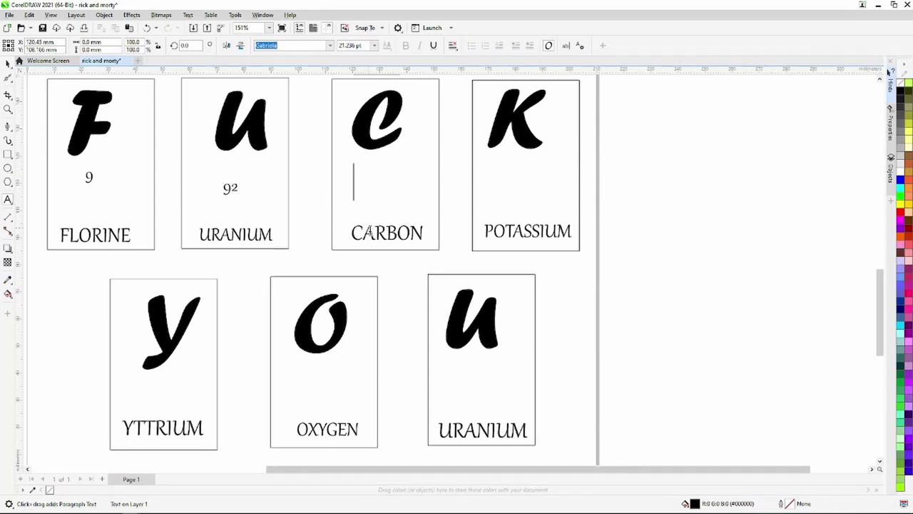
{"action": "type", "text": "6"}
{"action": "left_click", "coordinate": [509, 170]}
{"action": "type", "text": "19"}
Add atomic numbers 3 and 8 to the Y and O cards.
{"action": "left_click", "coordinate": [145, 391]}
{"action": "type", "text": "39"}
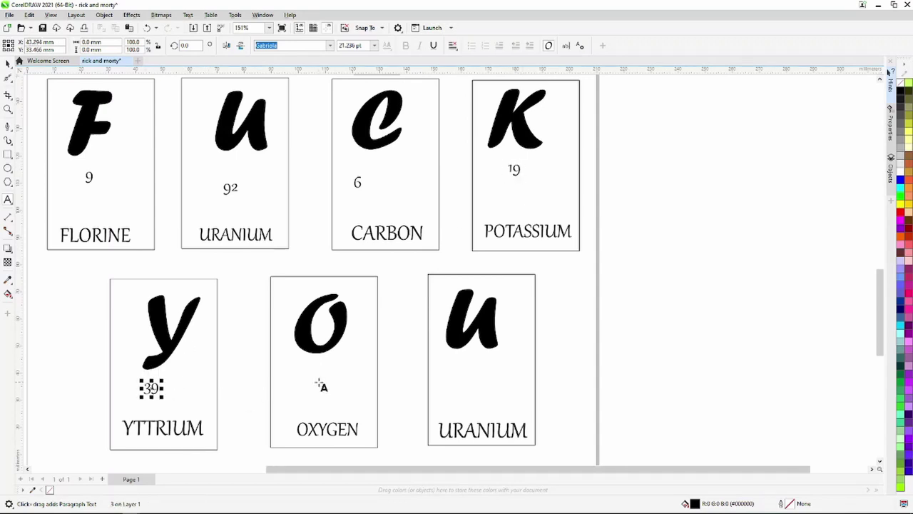
{"action": "left_click", "coordinate": [320, 380]}
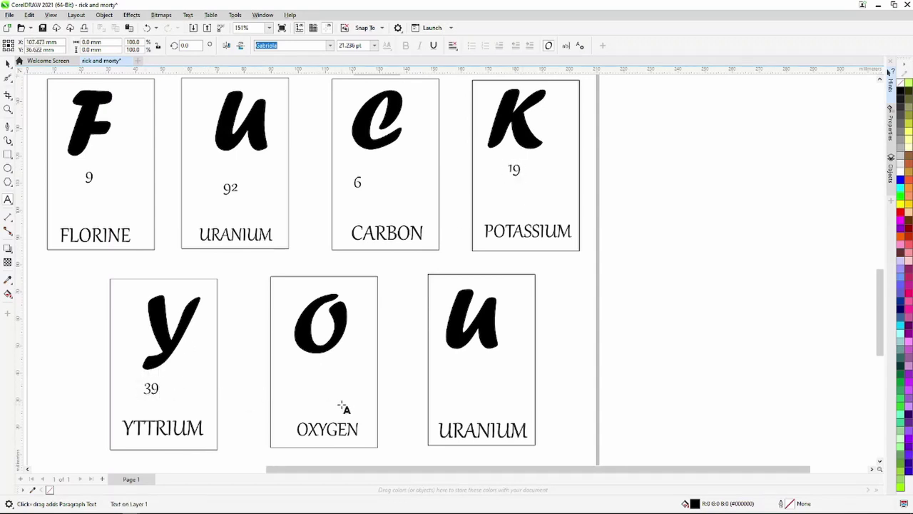
{"action": "type", "text": "8"}
{"action": "left_click", "coordinate": [465, 385]}
Enter 92 in the last U card and start new text in the page's blank upper-left.
{"action": "type", "text": "92"}
{"action": "scroll", "coordinate": [482, 382], "scroll_direction": "down", "scroll_amount": 4}
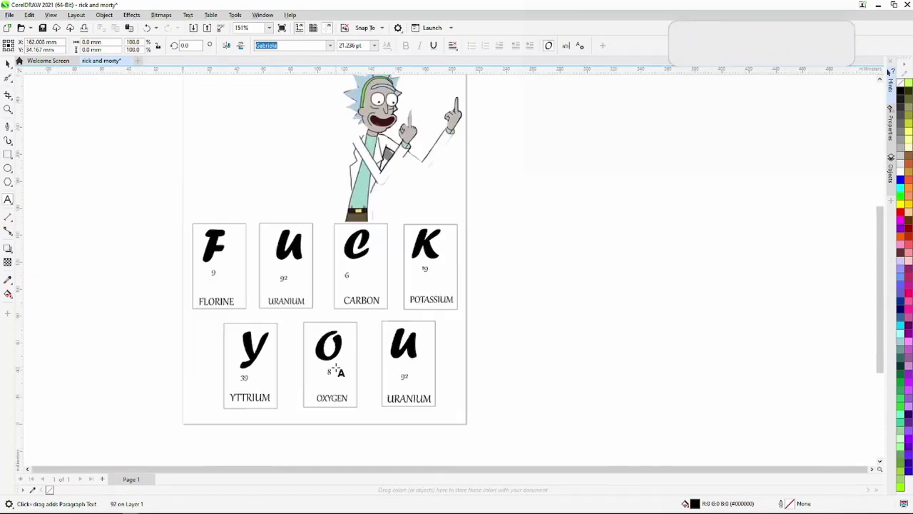
{"action": "scroll", "coordinate": [336, 367], "scroll_direction": "down", "scroll_amount": 2}
{"action": "scroll", "coordinate": [338, 397], "scroll_direction": "up", "scroll_amount": 1}
{"action": "scroll", "coordinate": [336, 400], "scroll_direction": "down", "scroll_amount": 1}
{"action": "scroll", "coordinate": [352, 268], "scroll_direction": "down", "scroll_amount": 1}
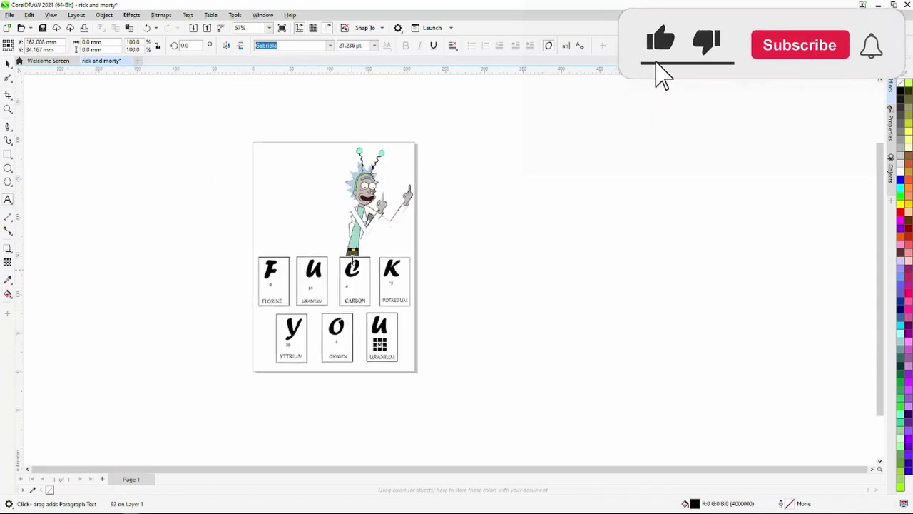
{"action": "scroll", "coordinate": [305, 184], "scroll_direction": "up", "scroll_amount": 2}
{"action": "left_click", "coordinate": [234, 157]}
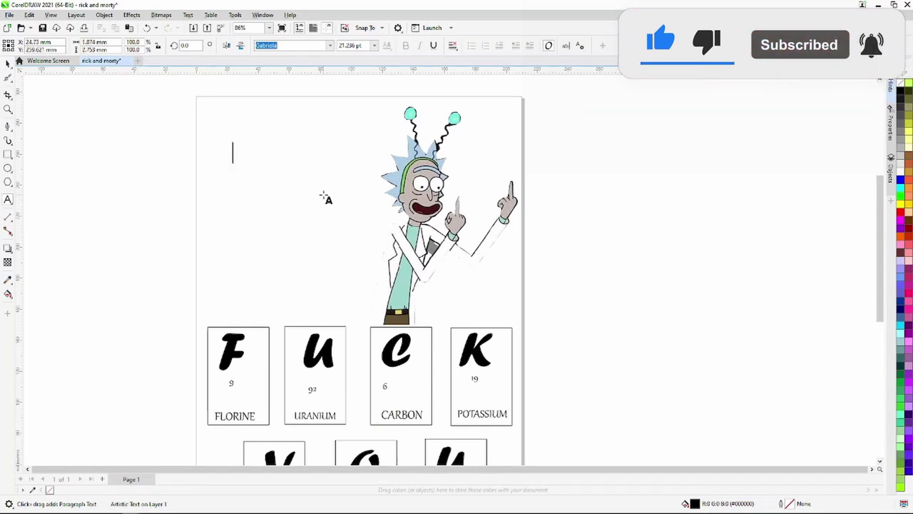
{"action": "scroll", "coordinate": [236, 154], "scroll_direction": "up", "scroll_amount": 2}
{"action": "scroll", "coordinate": [233, 165], "scroll_direction": "up", "scroll_amount": 4}
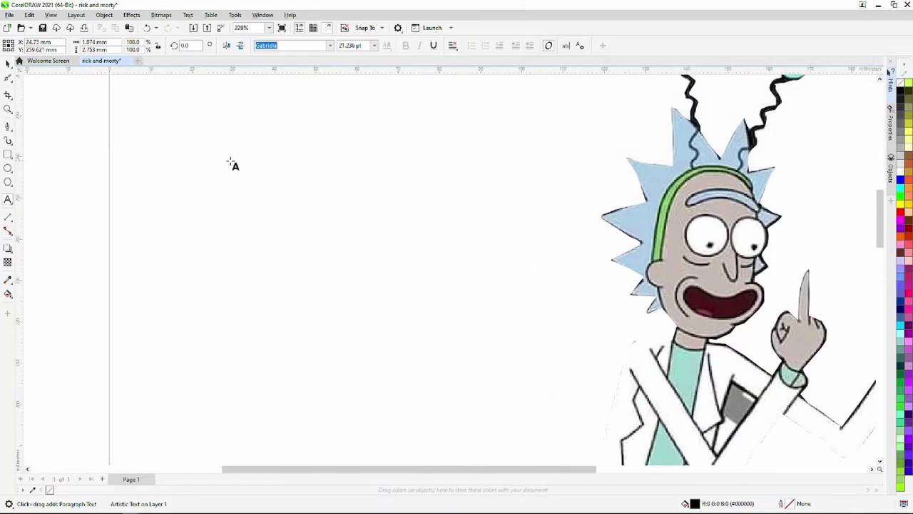
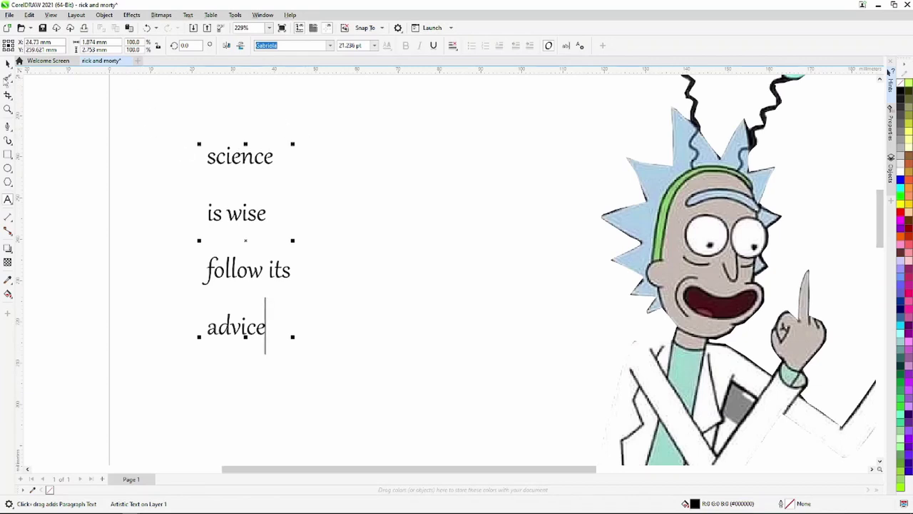
Set the 'science is wise follow its advice' quote in the Forte font.
{"action": "left_click", "coordinate": [10, 66]}
{"action": "left_click_drag", "start_coordinate": [167, 115], "coordinate": [347, 369]}
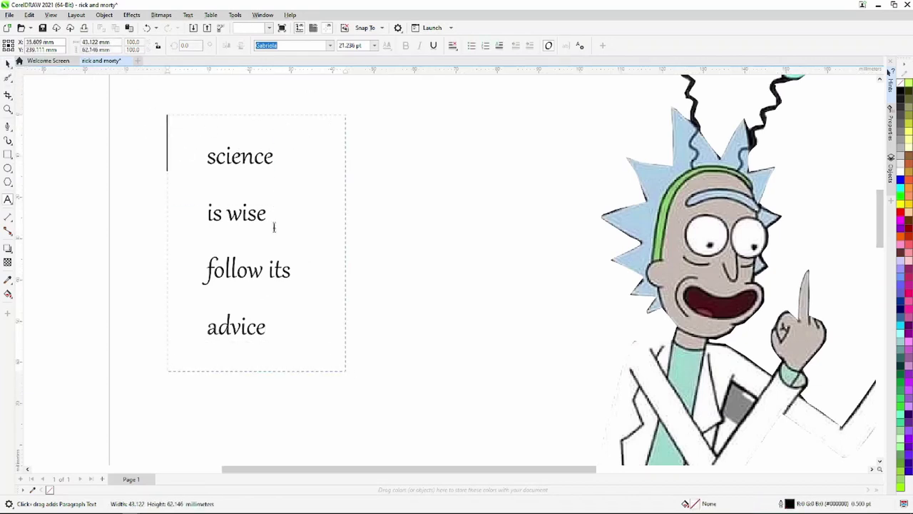
{"action": "key", "text": "Escape"}
{"action": "left_click", "coordinate": [239, 319]}
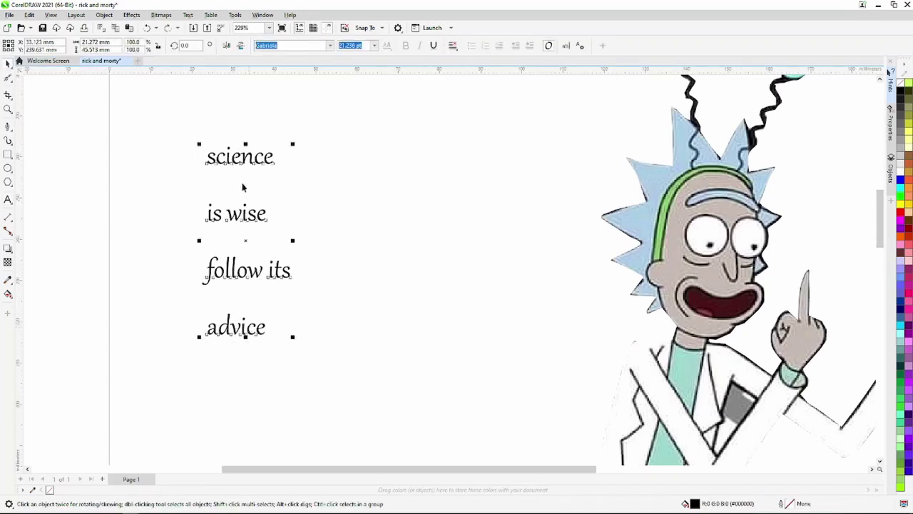
{"action": "left_click", "coordinate": [330, 44]}
{"action": "left_click", "coordinate": [282, 86]}
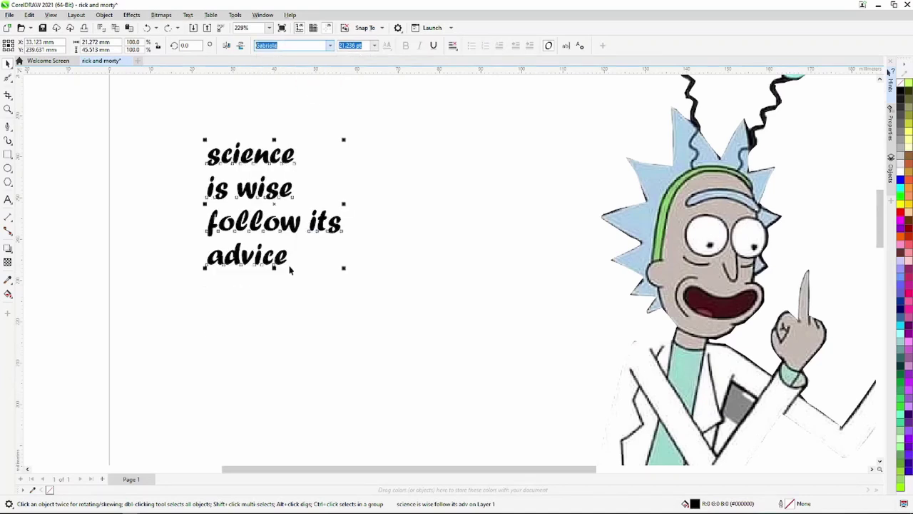
Tilt the Forte quote about 17° using its rotation handle.
{"action": "left_click", "coordinate": [276, 217]}
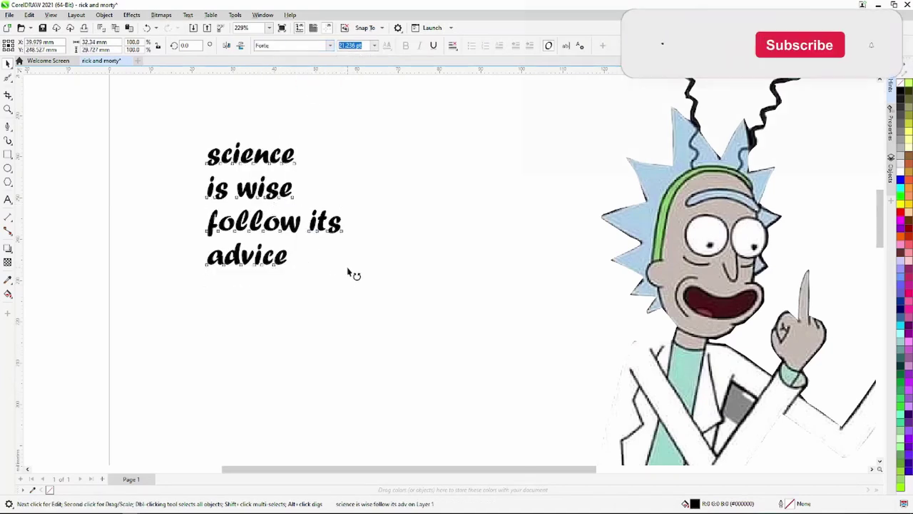
{"action": "left_click_drag", "start_coordinate": [348, 269], "coordinate": [371, 253]}
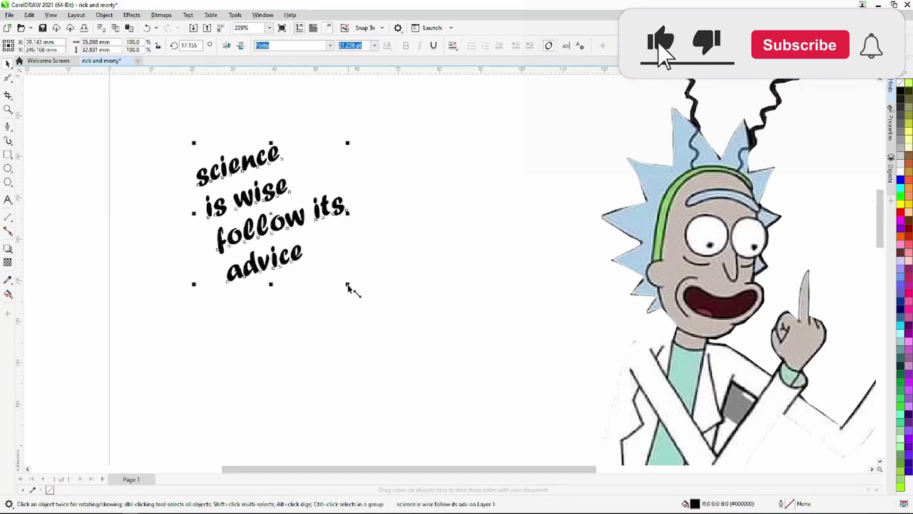
{"action": "scroll", "coordinate": [428, 356], "scroll_direction": "up", "scroll_amount": 2}
{"action": "scroll", "coordinate": [461, 392], "scroll_direction": "down", "scroll_amount": 5}
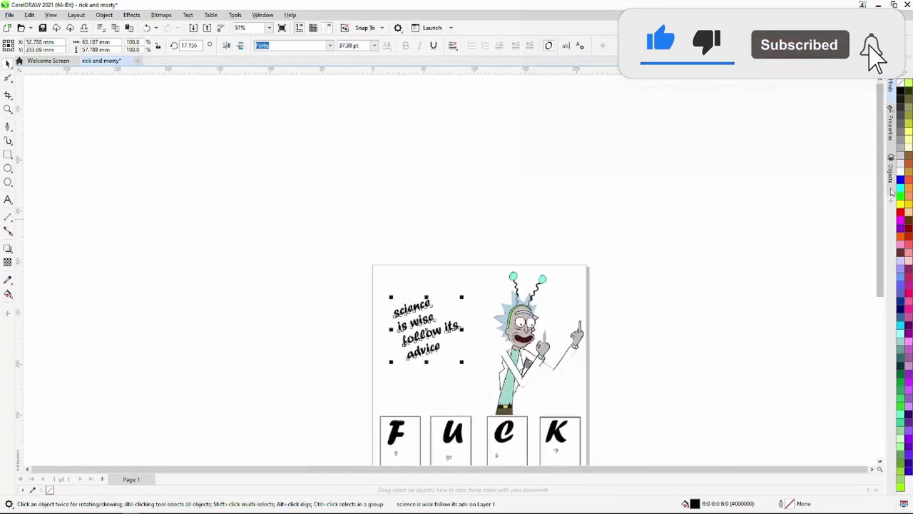
{"action": "scroll", "coordinate": [836, 177], "scroll_direction": "down", "scroll_amount": 1}
{"action": "scroll", "coordinate": [836, 177], "scroll_direction": "down", "scroll_amount": 2}
{"action": "scroll", "coordinate": [428, 221], "scroll_direction": "up", "scroll_amount": 1}
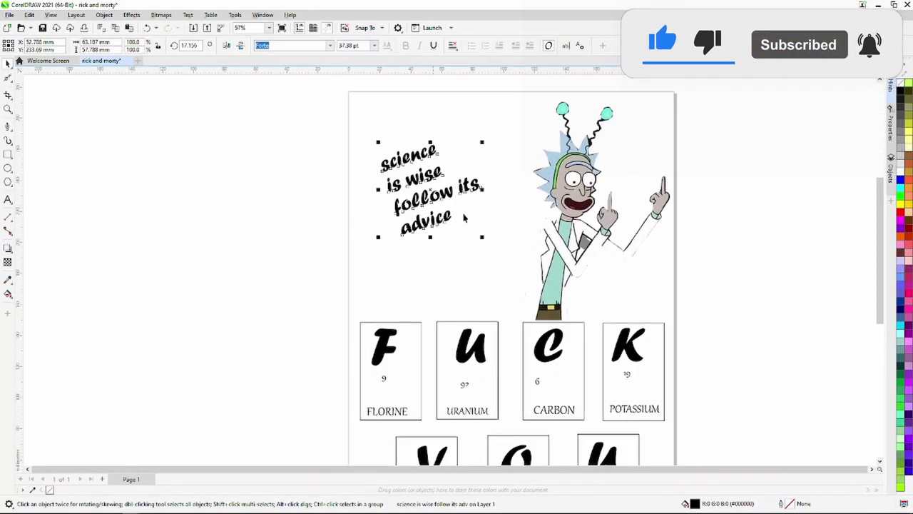
{"action": "scroll", "coordinate": [489, 249], "scroll_direction": "up", "scroll_amount": 1}
{"action": "left_click", "coordinate": [429, 183]}
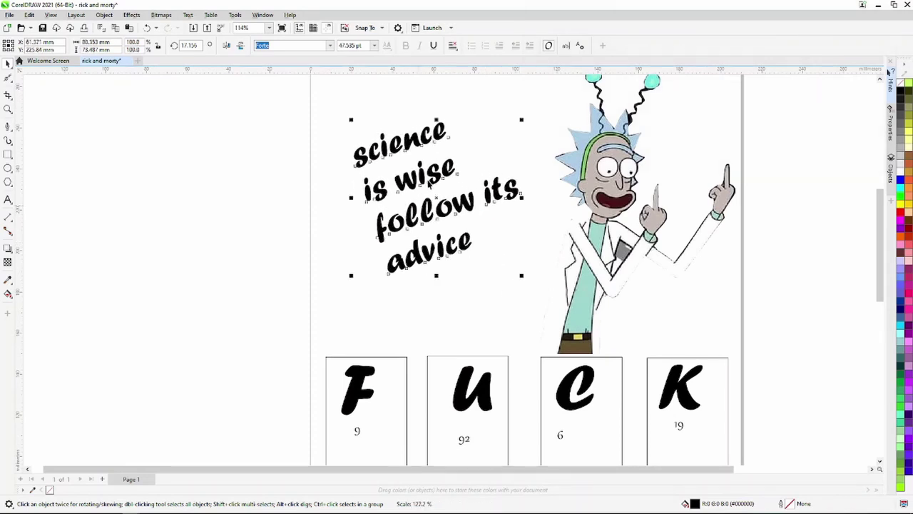
{"action": "scroll", "coordinate": [433, 194], "scroll_direction": "down", "scroll_amount": 2}
{"action": "scroll", "coordinate": [371, 236], "scroll_direction": "up", "scroll_amount": 1}
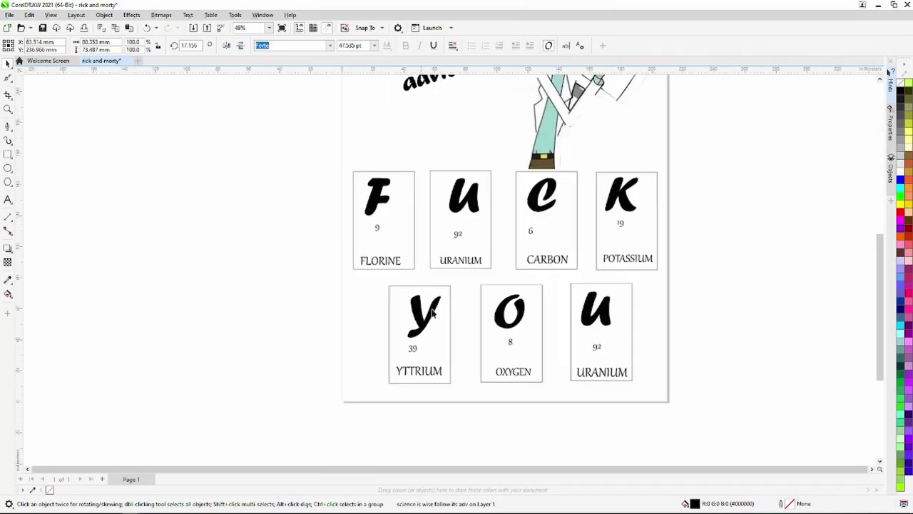
{"action": "scroll", "coordinate": [350, 196], "scroll_direction": "up", "scroll_amount": 1}
Enlarge the 9 and 92 and set them top-right of the F and U, shifting U left.
{"action": "left_click", "coordinate": [349, 189]}
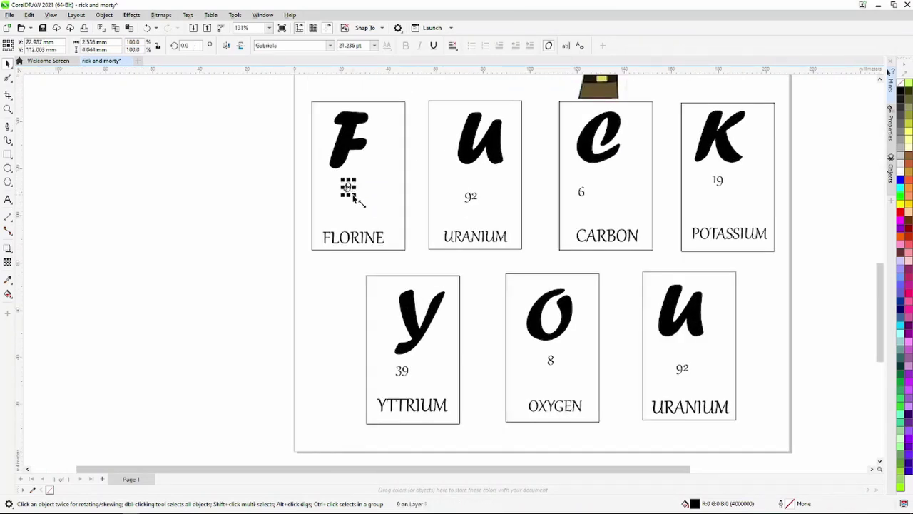
{"action": "left_click_drag", "start_coordinate": [362, 203], "coordinate": [392, 134]}
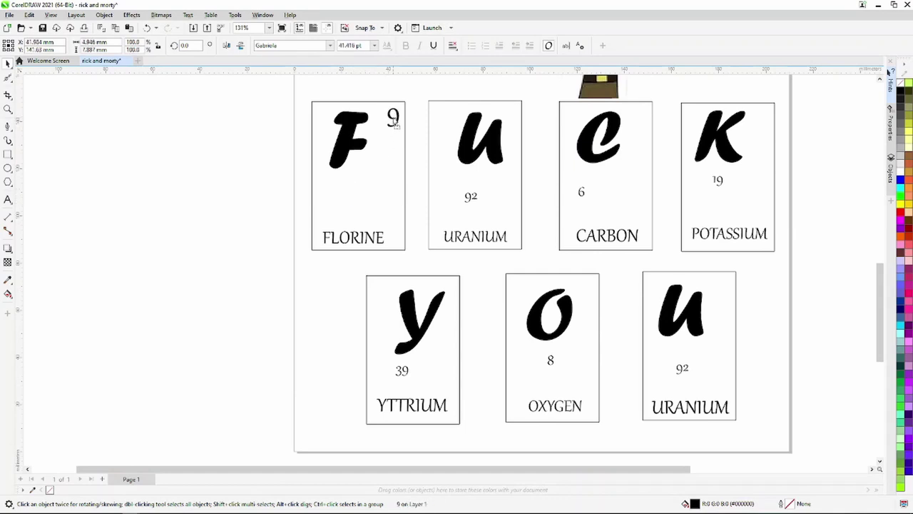
{"action": "mouse_move", "coordinate": [482, 206]}
{"action": "left_mouse_down"}
{"action": "mouse_move", "coordinate": [498, 223]}
{"action": "mouse_move", "coordinate": [488, 213]}
{"action": "left_mouse_up"}
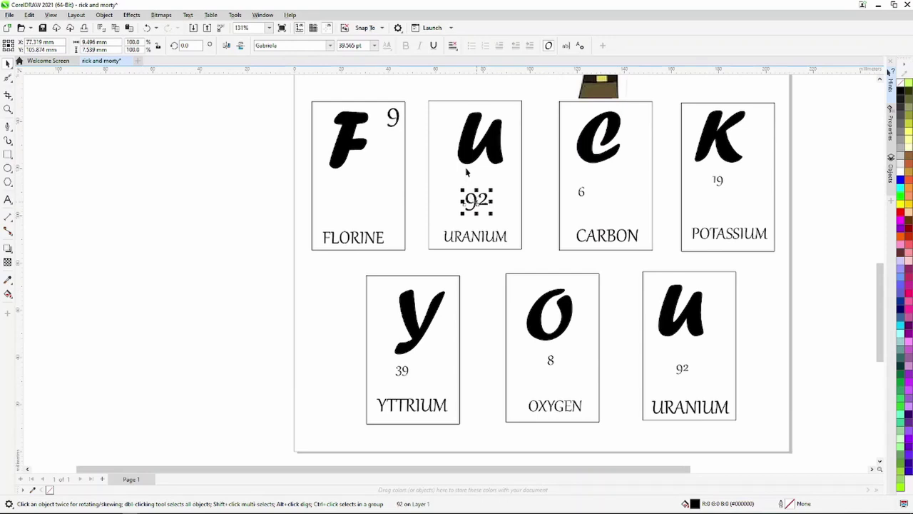
{"action": "left_click", "coordinate": [483, 141]}
{"action": "left_click_drag", "start_coordinate": [477, 146], "coordinate": [507, 123]}
{"action": "left_click", "coordinate": [477, 202]}
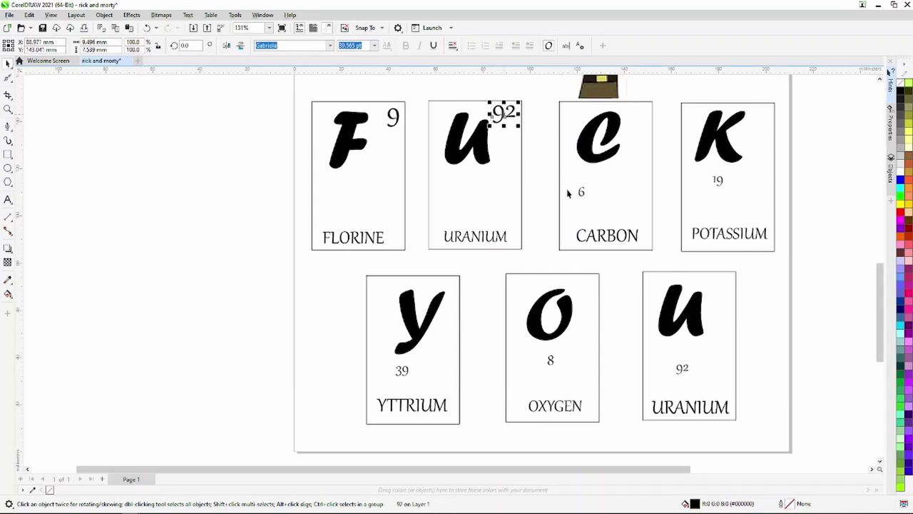
Enlarge the 6 and 19 beside C and K, and raise the lower 92 beside its u.
{"action": "left_click", "coordinate": [582, 192]}
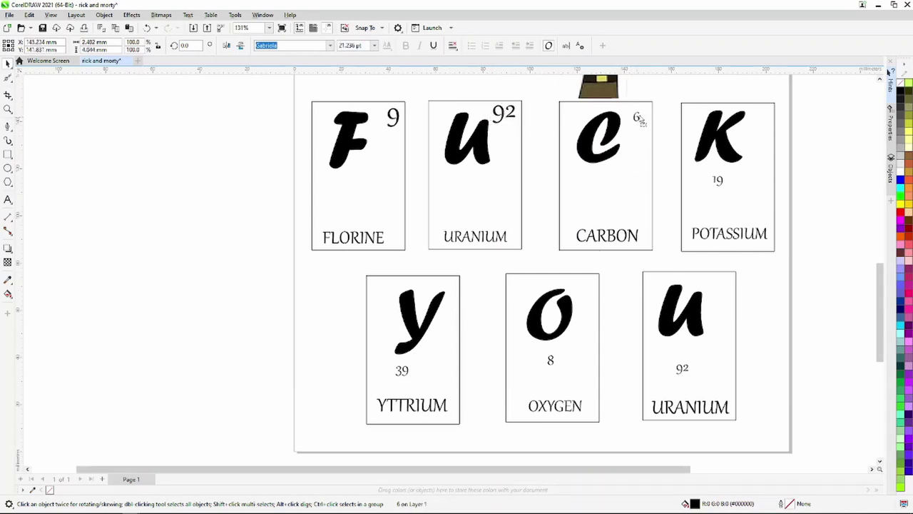
{"action": "left_click_drag", "start_coordinate": [646, 124], "coordinate": [652, 136]}
{"action": "left_click", "coordinate": [717, 180]}
{"action": "left_click_drag", "start_coordinate": [780, 136], "coordinate": [769, 143]}
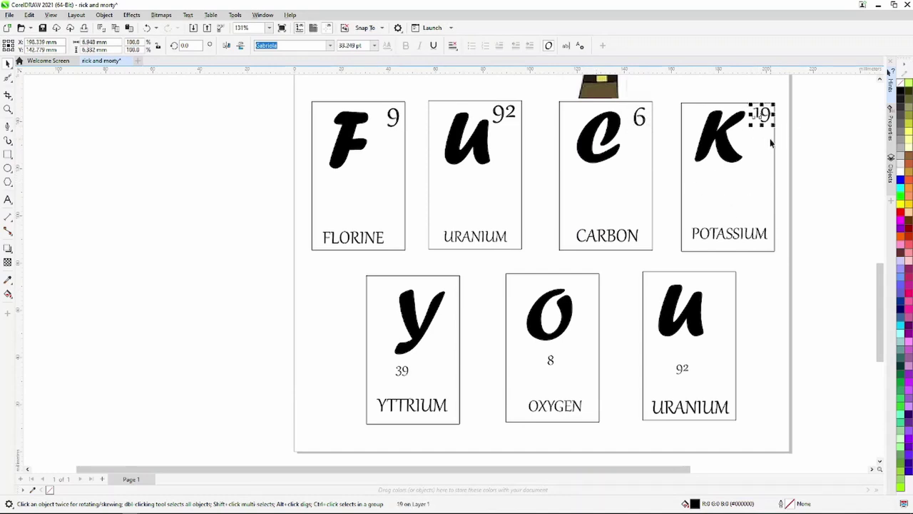
{"action": "left_click_drag", "start_coordinate": [685, 378], "coordinate": [719, 303]}
{"action": "scroll", "coordinate": [720, 304], "scroll_direction": "up", "scroll_amount": 1}
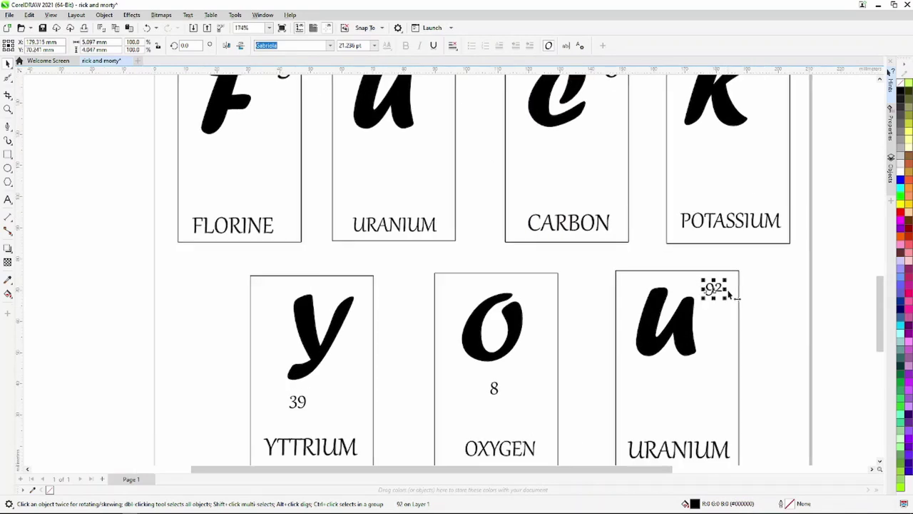
{"action": "scroll", "coordinate": [723, 303], "scroll_direction": "up", "scroll_amount": 1}
{"action": "scroll", "coordinate": [443, 393], "scroll_direction": "down", "scroll_amount": 1}
Move the 8 and 39 to the top-right of the o and y, nudging 39 down.
{"action": "left_click", "coordinate": [432, 410]}
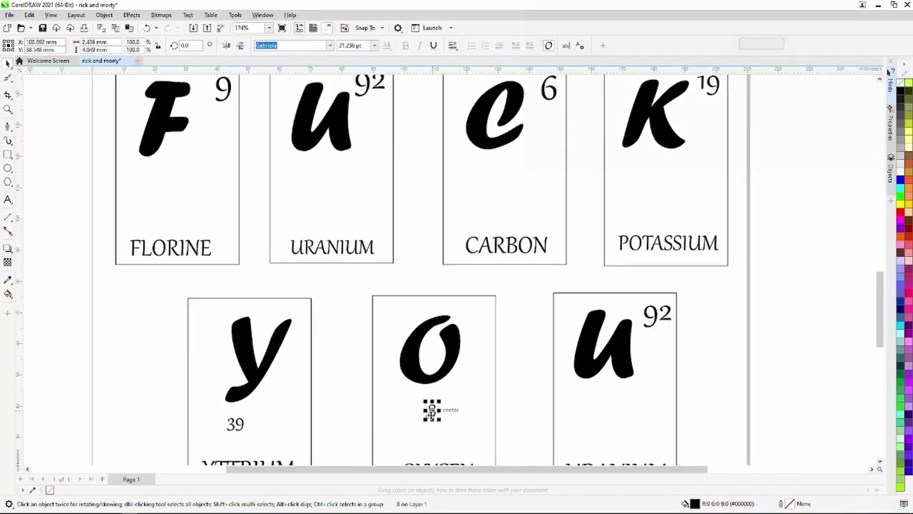
{"action": "mouse_move", "coordinate": [432, 410]}
{"action": "left_mouse_down"}
{"action": "mouse_move", "coordinate": [472, 314]}
{"action": "mouse_move", "coordinate": [483, 310]}
{"action": "left_mouse_up"}
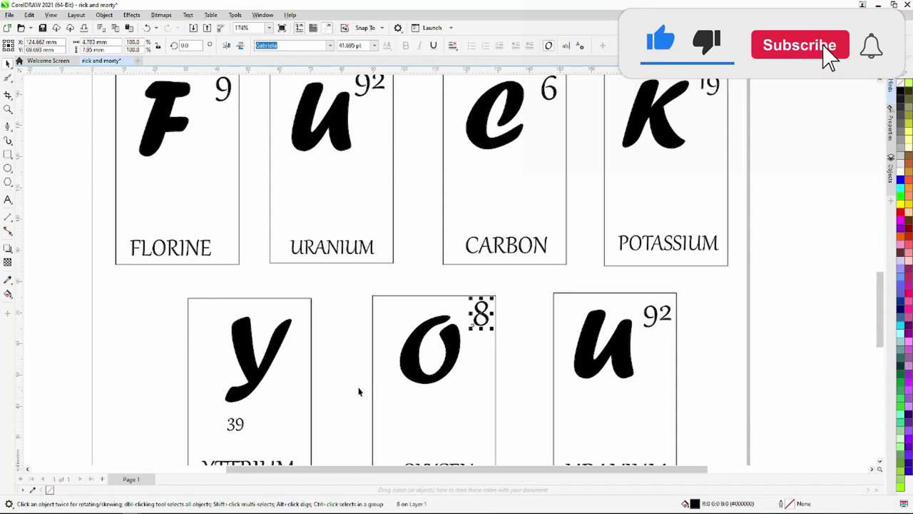
{"action": "left_click", "coordinate": [227, 426]}
{"action": "mouse_move", "coordinate": [232, 426]}
{"action": "left_mouse_down"}
{"action": "mouse_move", "coordinate": [299, 321]}
{"action": "mouse_move", "coordinate": [280, 334]}
{"action": "left_mouse_up"}
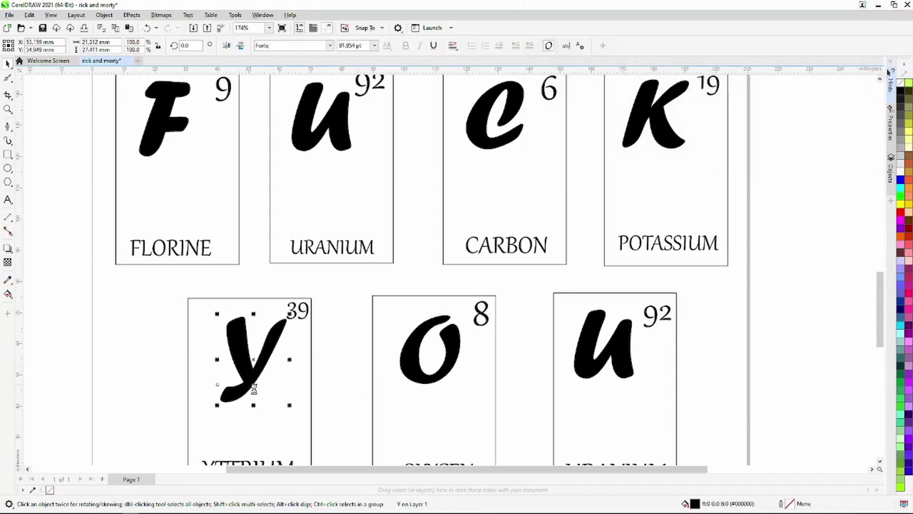
{"action": "left_click", "coordinate": [296, 314]}
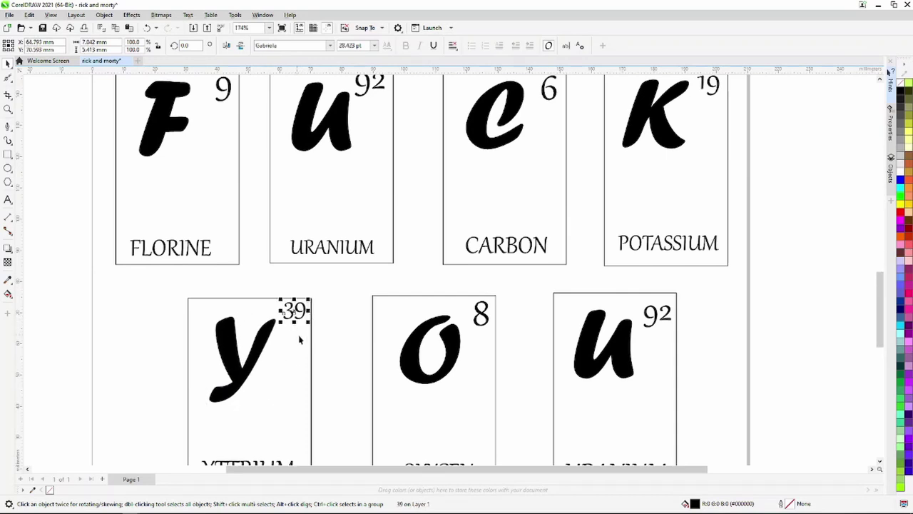
{"action": "key", "text": "Down"}
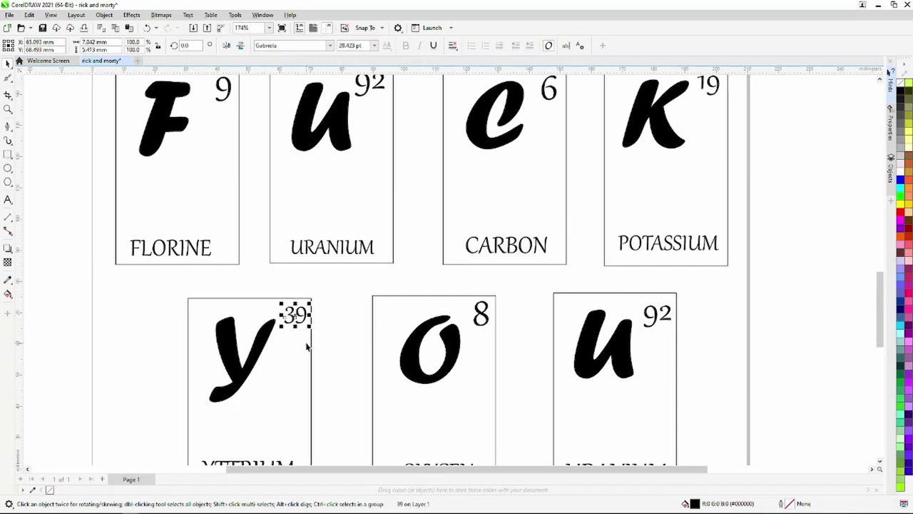
{"action": "scroll", "coordinate": [332, 340], "scroll_direction": "down", "scroll_amount": 3}
{"action": "left_click", "coordinate": [640, 273]}
Shrink the oxygen tile's superscript 8 to about 29 pt.
{"action": "scroll", "coordinate": [419, 330], "scroll_direction": "up", "scroll_amount": 3}
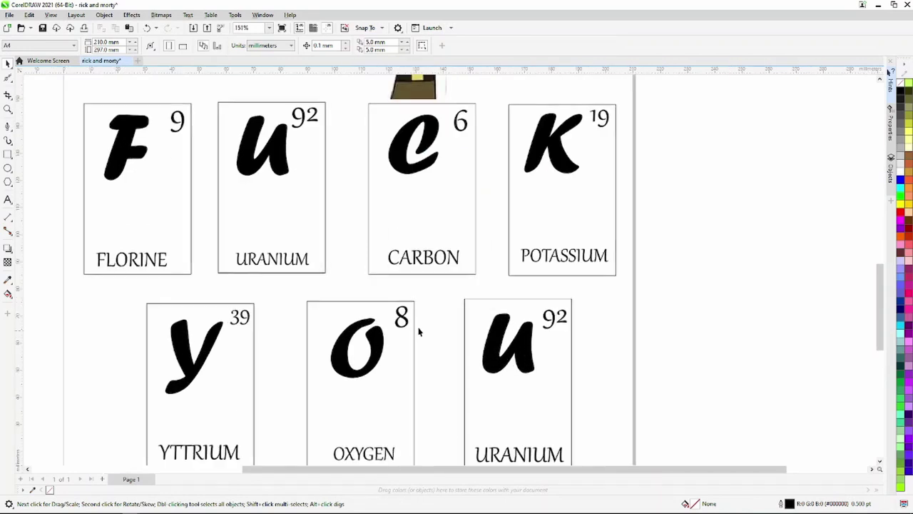
{"action": "left_click", "coordinate": [401, 321]}
{"action": "left_click", "coordinate": [417, 328]}
{"action": "left_click_drag", "start_coordinate": [411, 330], "coordinate": [404, 322]}
{"action": "left_click", "coordinate": [452, 321]}
Draw a page-sized rectangle, about 210 × 294 mm, covering the whole poster.
{"action": "scroll", "coordinate": [452, 321], "scroll_direction": "down", "scroll_amount": 3}
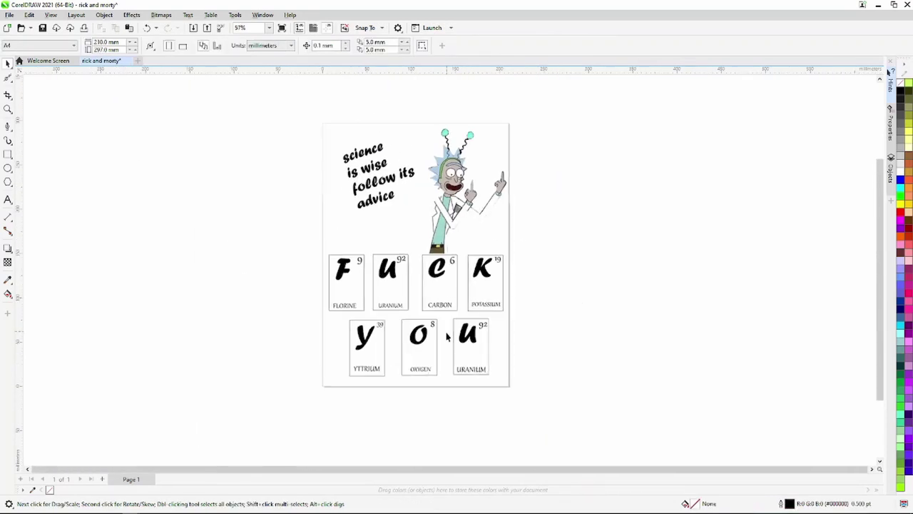
{"action": "left_click_drag", "start_coordinate": [540, 406], "coordinate": [608, 338]}
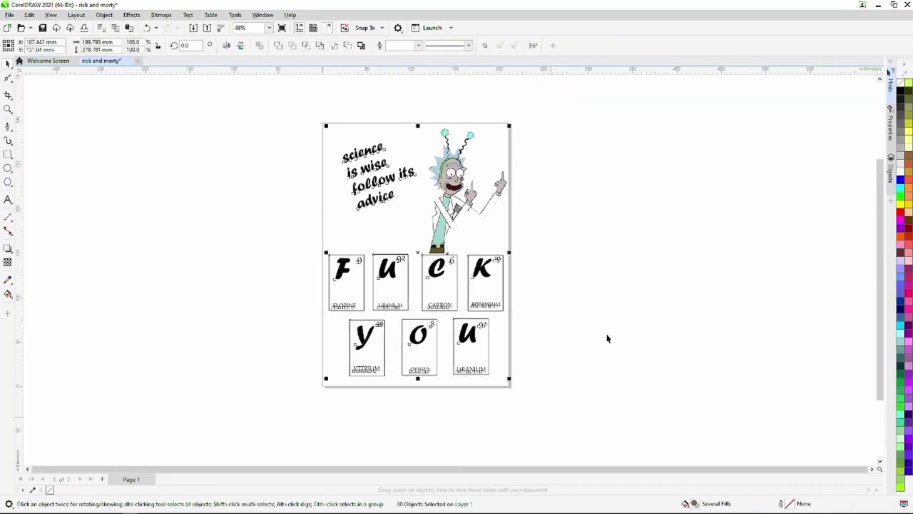
{"action": "left_click", "coordinate": [651, 261]}
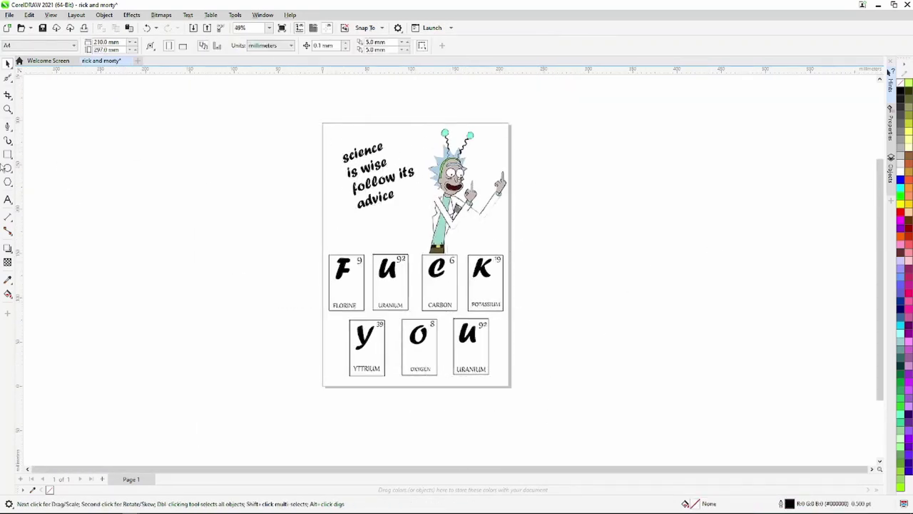
{"action": "left_click", "coordinate": [8, 154]}
{"action": "left_click_drag", "start_coordinate": [322, 124], "coordinate": [510, 389]}
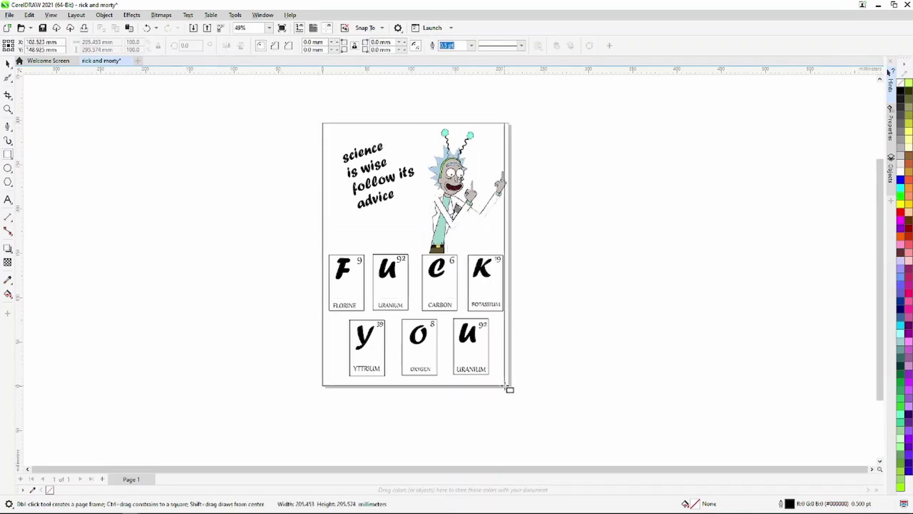
{"action": "left_click_drag", "start_coordinate": [512, 392], "coordinate": [508, 388]}
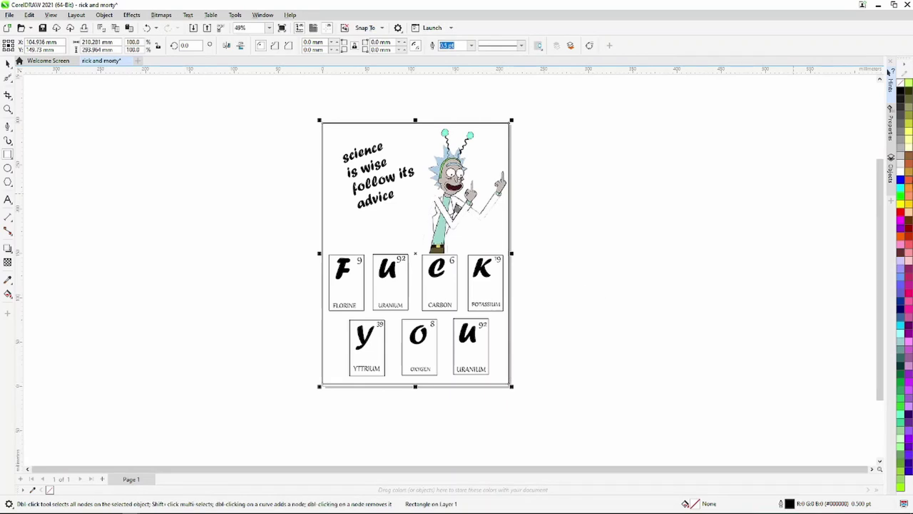
Fill the rectangle black, move it off the page and send it to the back.
{"action": "left_click", "coordinate": [900, 90]}
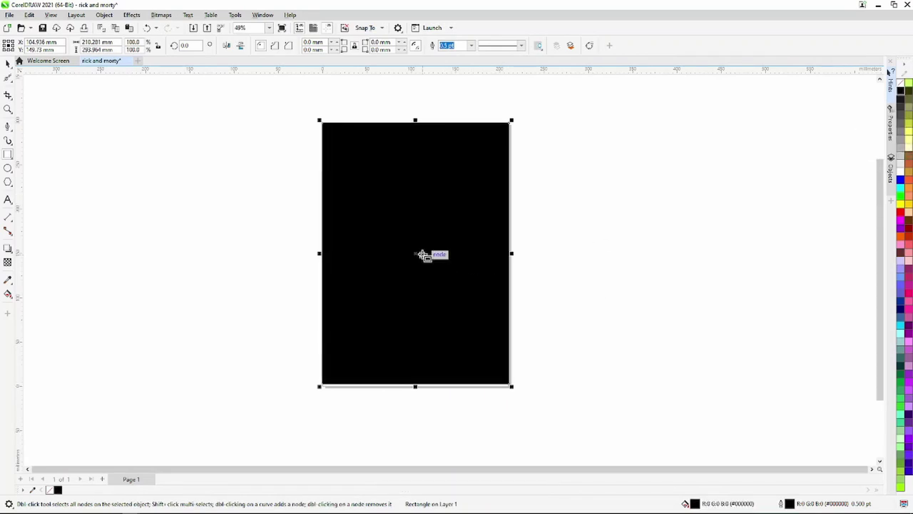
{"action": "left_click", "coordinate": [7, 63]}
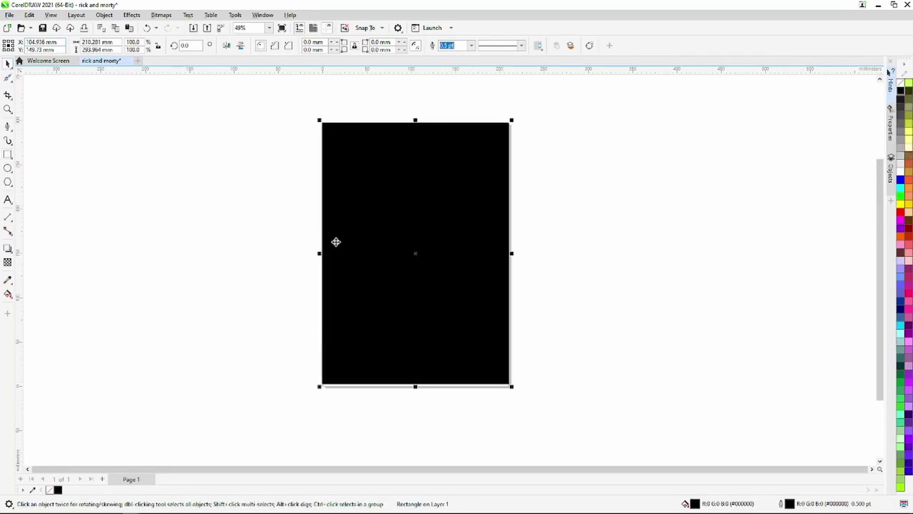
{"action": "left_click_drag", "start_coordinate": [415, 252], "coordinate": [691, 215]}
{"action": "right_click", "coordinate": [691, 216]}
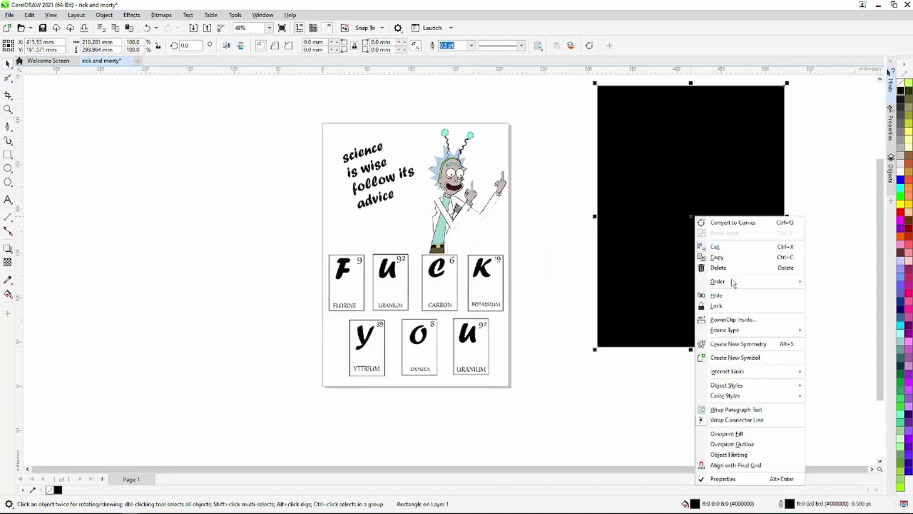
{"action": "mouse_move", "coordinate": [731, 281]}
{"action": "left_click", "coordinate": [639, 293]}
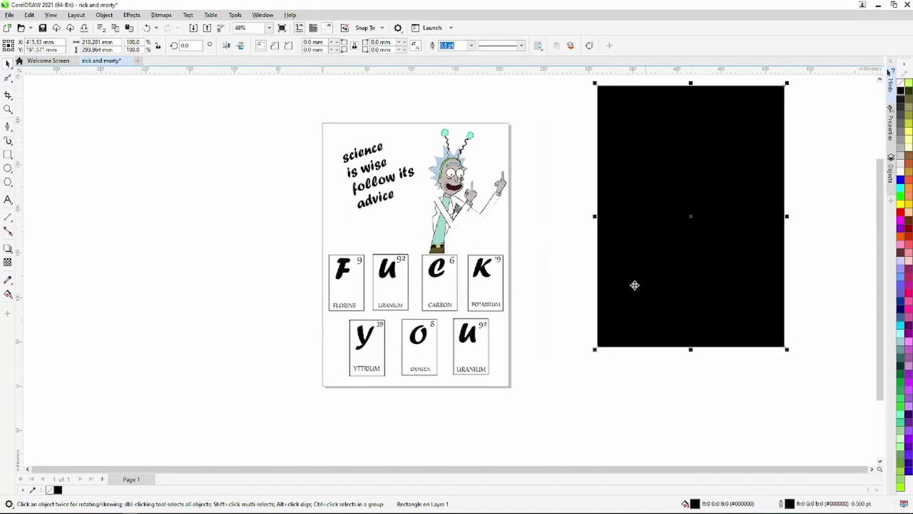
Delete the oxygen, uranium and K tile border boxes, undoing an accidental label deletion.
{"action": "left_click", "coordinate": [427, 374]}
{"action": "key", "text": "Delete"}
{"action": "left_click", "coordinate": [467, 370]}
{"action": "key", "text": "Delete"}
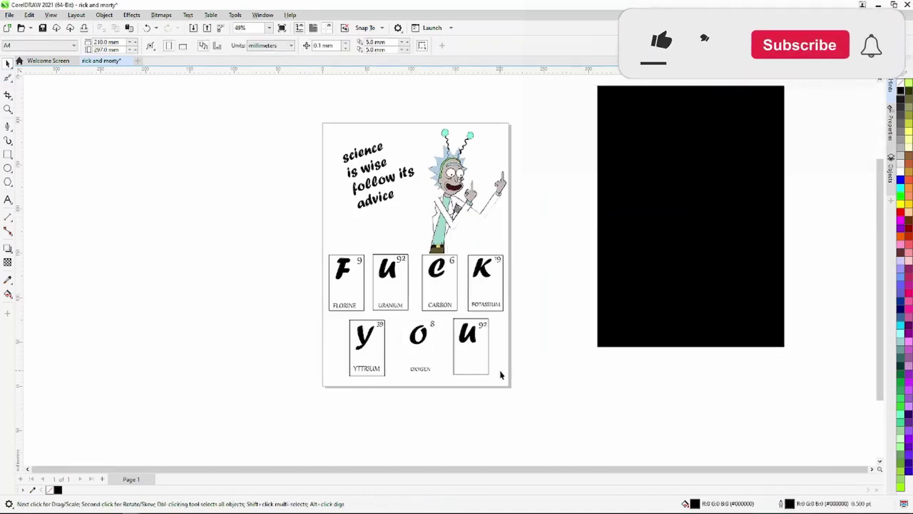
{"action": "key", "text": "ctrl+z"}
{"action": "left_click", "coordinate": [489, 346]}
{"action": "key", "text": "Delete"}
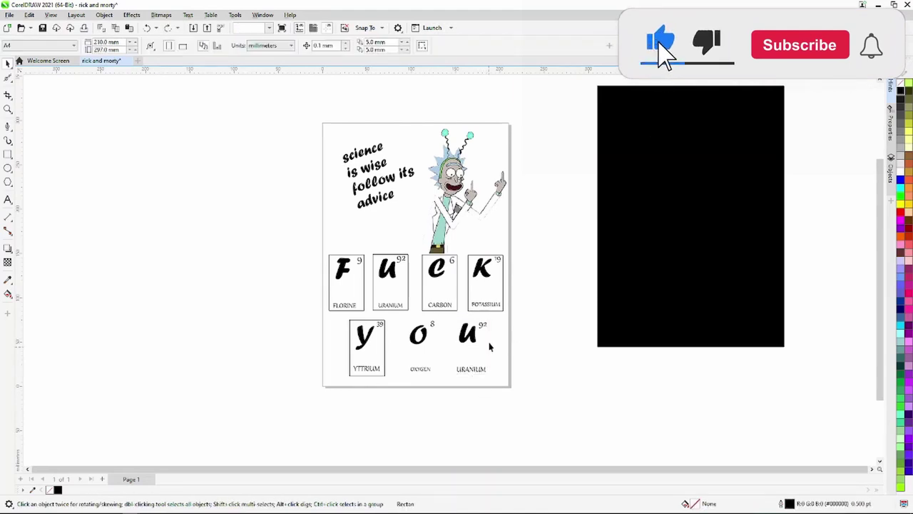
{"action": "left_click", "coordinate": [485, 308]}
{"action": "key", "text": "Delete"}
Delete the C, U, Yttrium and Fluorine tile borders, then select all poster objects.
{"action": "left_click", "coordinate": [439, 309]}
{"action": "left_click", "coordinate": [391, 309], "text": "shift"}
{"action": "key", "text": "Delete"}
{"action": "left_click", "coordinate": [387, 345]}
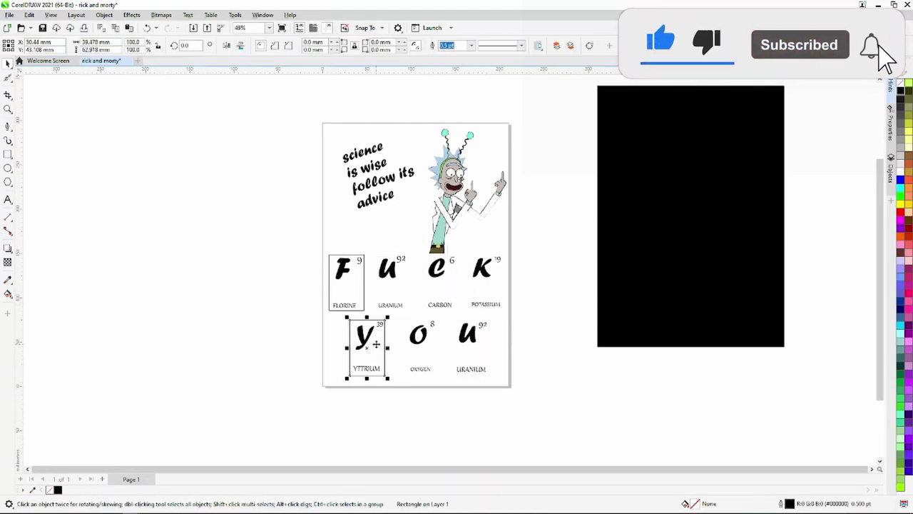
{"action": "key", "text": "Delete"}
{"action": "left_click", "coordinate": [363, 295]}
{"action": "key", "text": "Delete"}
{"action": "left_click", "coordinate": [691, 213]}
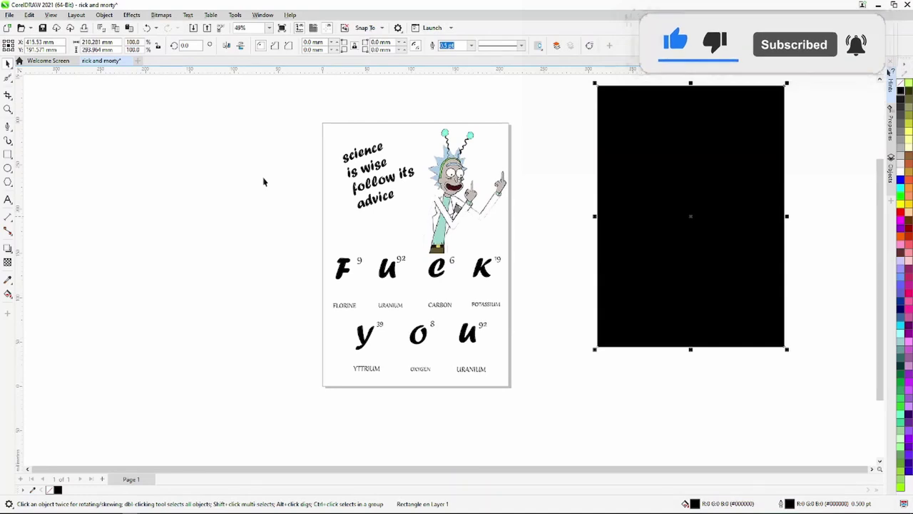
{"action": "left_click_drag", "start_coordinate": [275, 102], "coordinate": [541, 393]}
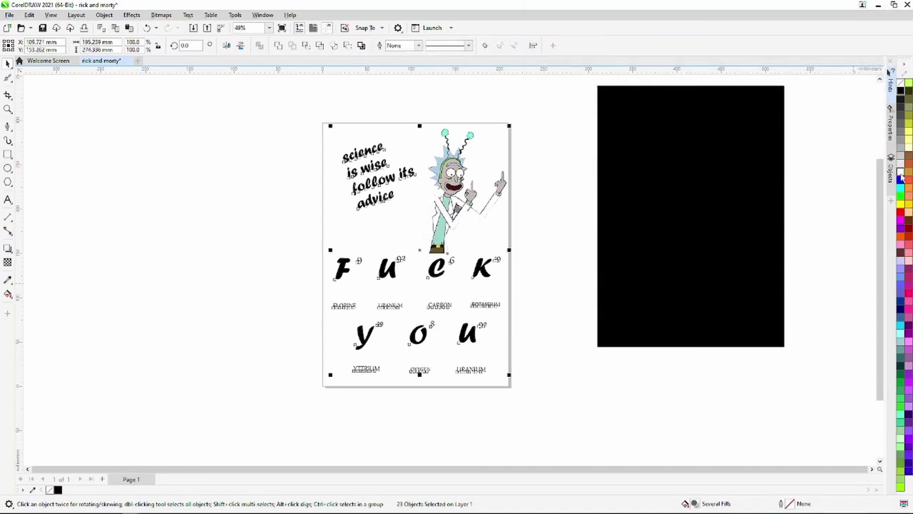
Temporarily remove the poster text and move the black rectangle onto the page as background.
{"action": "key", "text": "Delete"}
{"action": "left_click", "coordinate": [707, 231]}
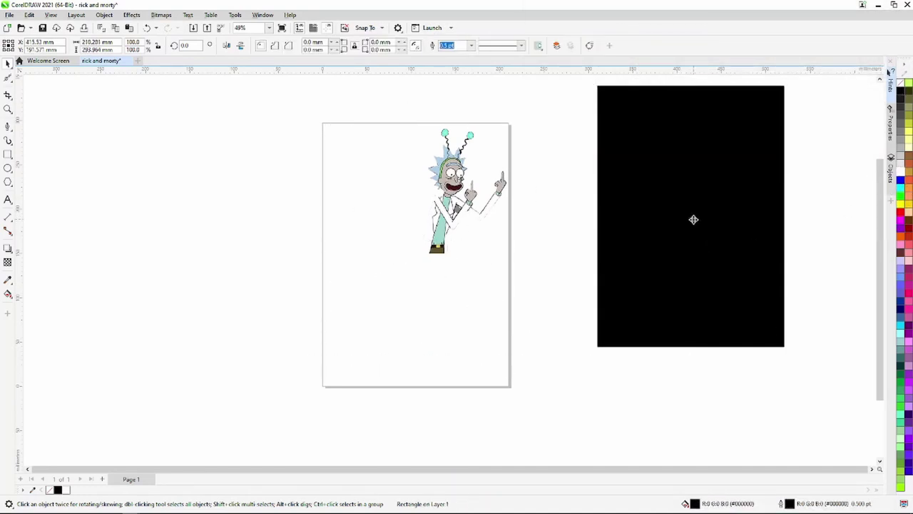
{"action": "left_click_drag", "start_coordinate": [693, 219], "coordinate": [416, 254]}
{"action": "left_click", "coordinate": [593, 253]}
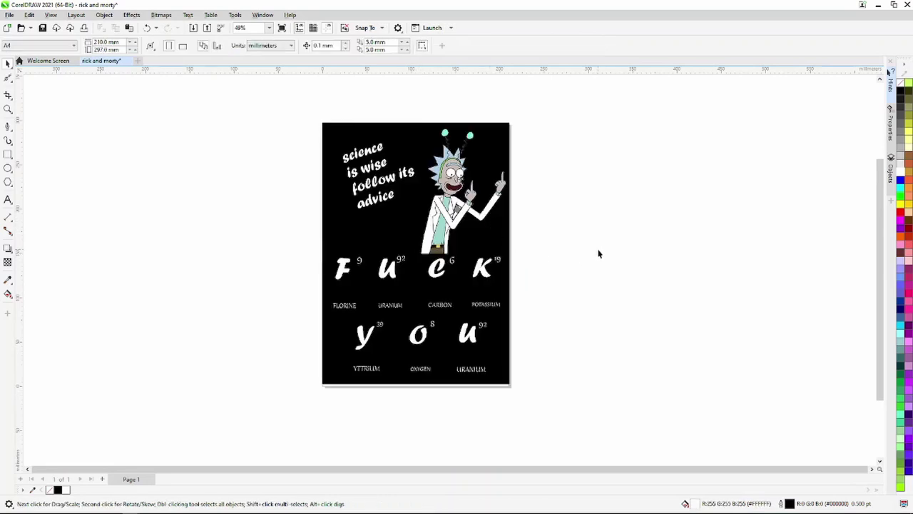
{"action": "scroll", "coordinate": [594, 253], "scroll_direction": "down", "scroll_amount": 2}
{"action": "scroll", "coordinate": [571, 258], "scroll_direction": "up", "scroll_amount": 4}
{"action": "scroll", "coordinate": [560, 266], "scroll_direction": "up", "scroll_amount": 1}
{"action": "scroll", "coordinate": [560, 266], "scroll_direction": "down", "scroll_amount": 3}
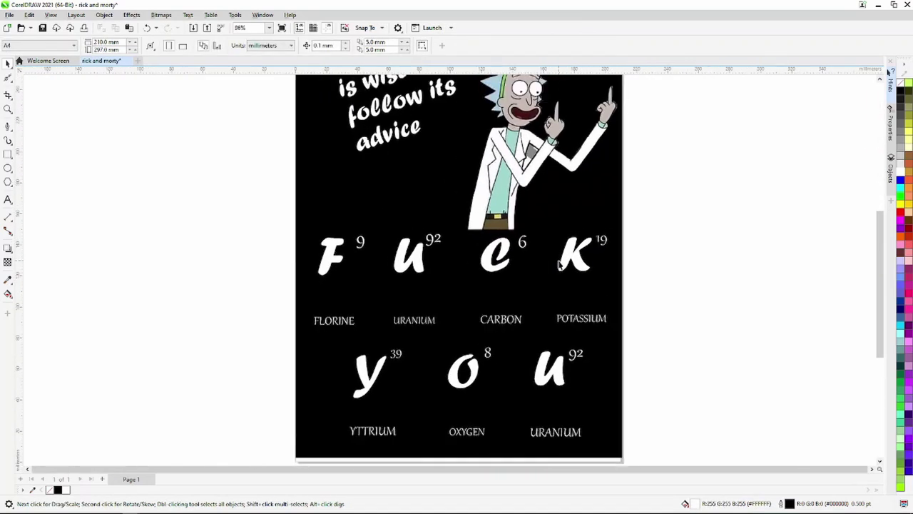
{"action": "scroll", "coordinate": [471, 146], "scroll_direction": "up", "scroll_amount": 2}
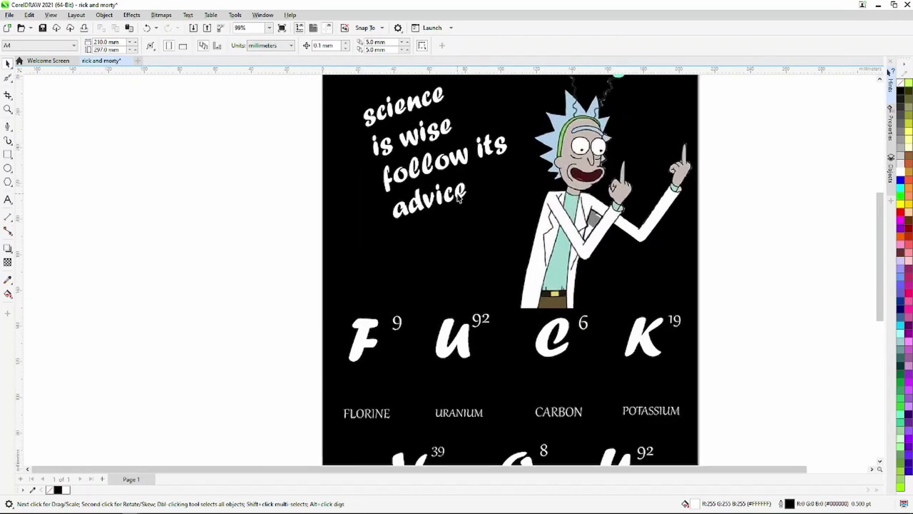
Enlarge the white title text slightly and shift it left and down.
{"action": "left_click", "coordinate": [471, 146]}
{"action": "left_click_drag", "start_coordinate": [524, 242], "coordinate": [540, 258]}
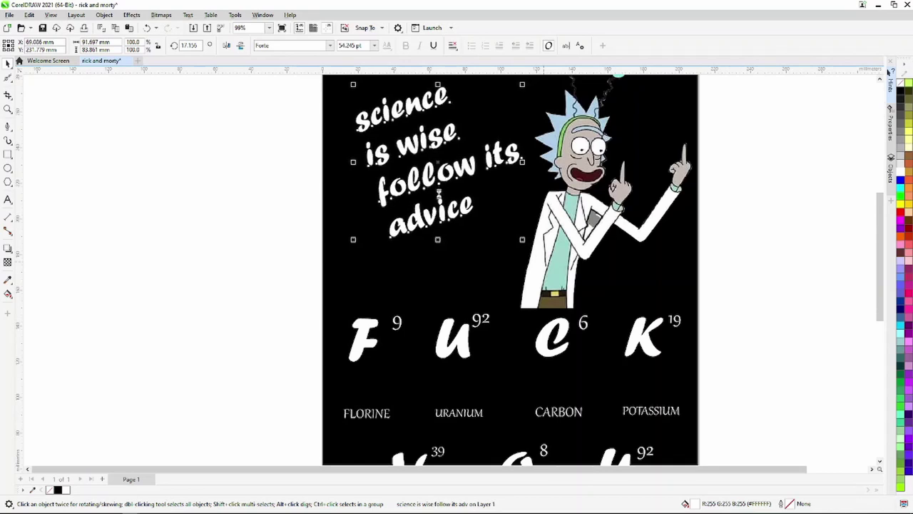
{"action": "left_click_drag", "start_coordinate": [451, 176], "coordinate": [439, 187]}
{"action": "scroll", "coordinate": [439, 187], "scroll_direction": "down", "scroll_amount": 1}
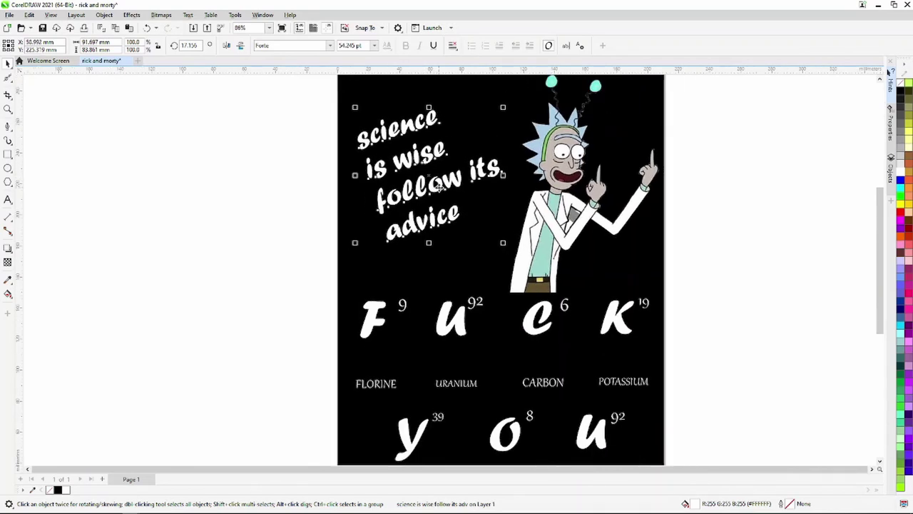
{"action": "scroll", "coordinate": [440, 188], "scroll_direction": "down", "scroll_amount": 1}
{"action": "scroll", "coordinate": [530, 285], "scroll_direction": "up", "scroll_amount": 1}
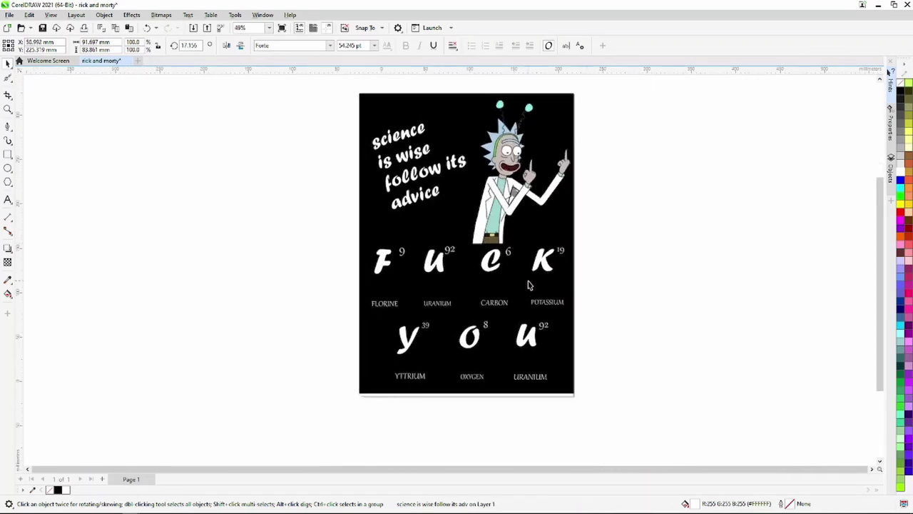
{"action": "scroll", "coordinate": [530, 286], "scroll_direction": "up", "scroll_amount": 1}
{"action": "scroll", "coordinate": [530, 286], "scroll_direction": "down", "scroll_amount": 1}
Scale the Rick character image up slightly, to about 103%, by its top-left handle.
{"action": "left_click", "coordinate": [576, 286]}
{"action": "scroll", "coordinate": [592, 275], "scroll_direction": "up", "scroll_amount": 1}
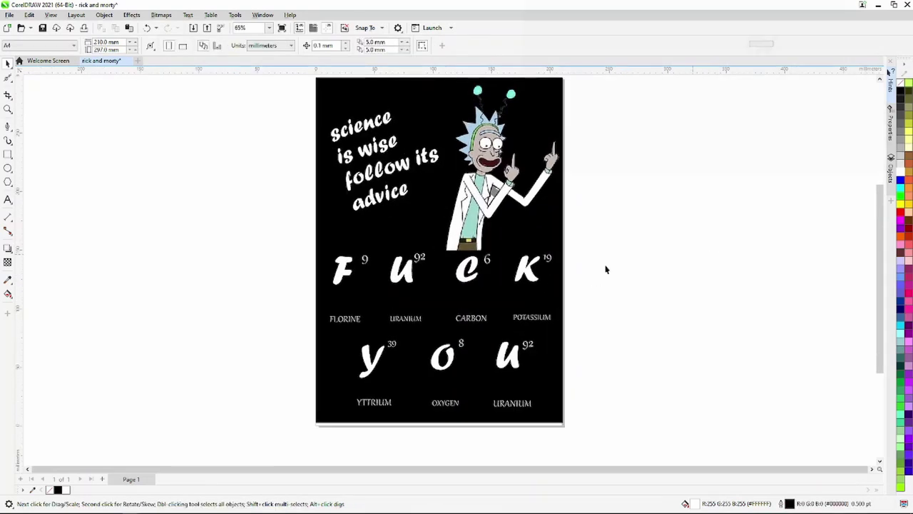
{"action": "scroll", "coordinate": [592, 250], "scroll_direction": "down", "scroll_amount": 1}
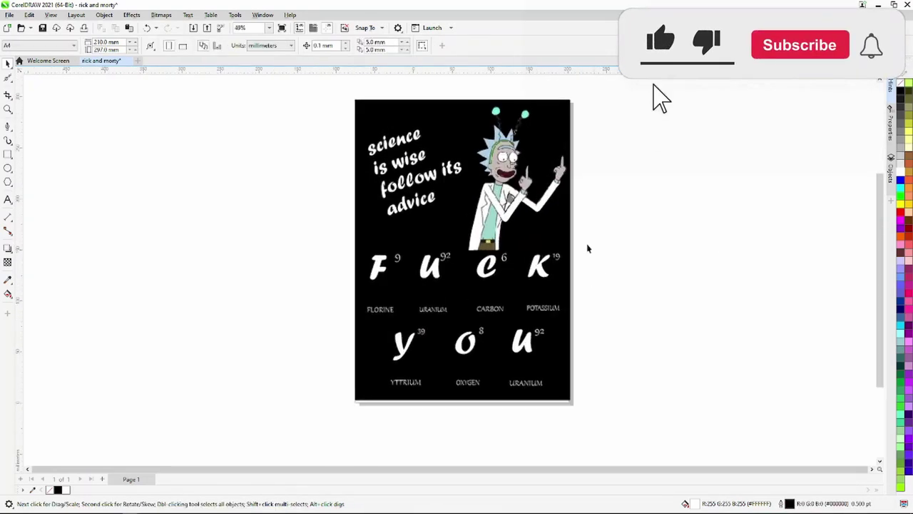
{"action": "scroll", "coordinate": [571, 246], "scroll_direction": "up", "scroll_amount": 6}
{"action": "scroll", "coordinate": [567, 245], "scroll_direction": "up", "scroll_amount": 1}
{"action": "scroll", "coordinate": [560, 235], "scroll_direction": "down", "scroll_amount": 5}
{"action": "scroll", "coordinate": [557, 231], "scroll_direction": "down", "scroll_amount": 1}
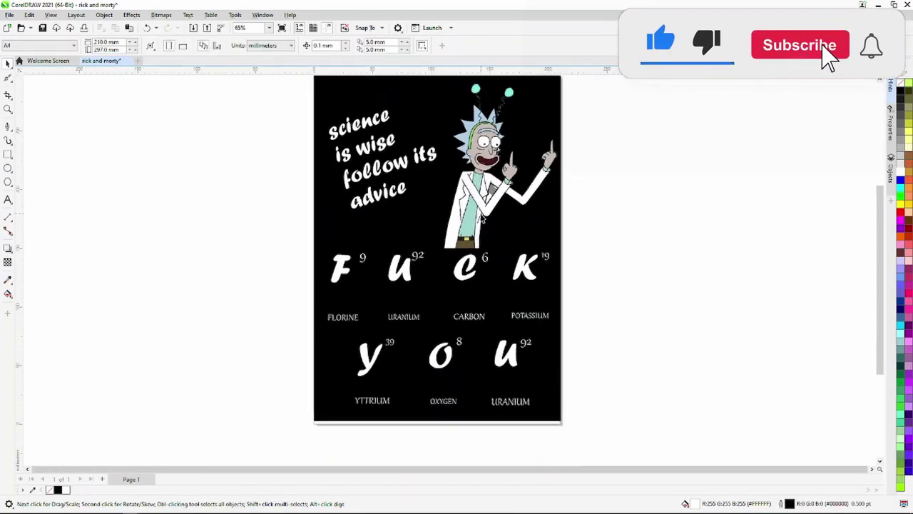
{"action": "scroll", "coordinate": [528, 214], "scroll_direction": "down", "scroll_amount": 1}
{"action": "scroll", "coordinate": [464, 179], "scroll_direction": "up", "scroll_amount": 4}
{"action": "left_click", "coordinate": [406, 107]}
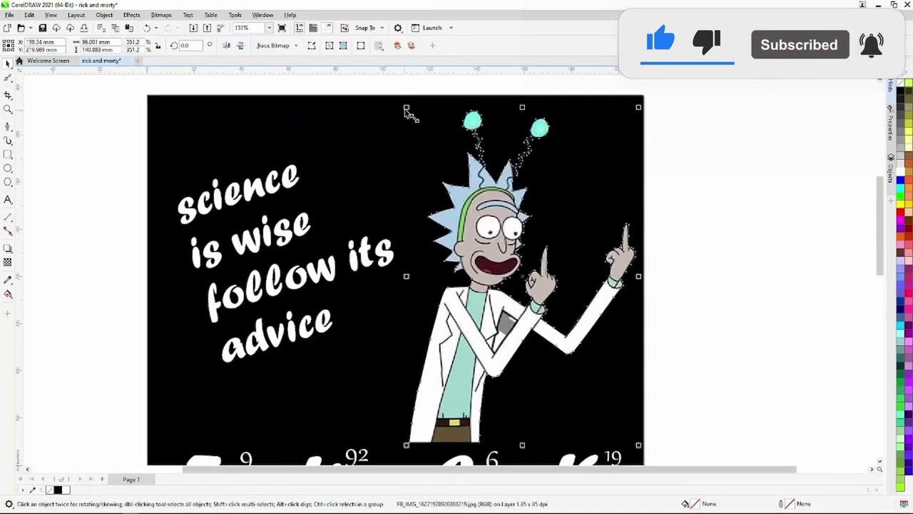
{"action": "left_click_drag", "start_coordinate": [406, 107], "coordinate": [397, 102]}
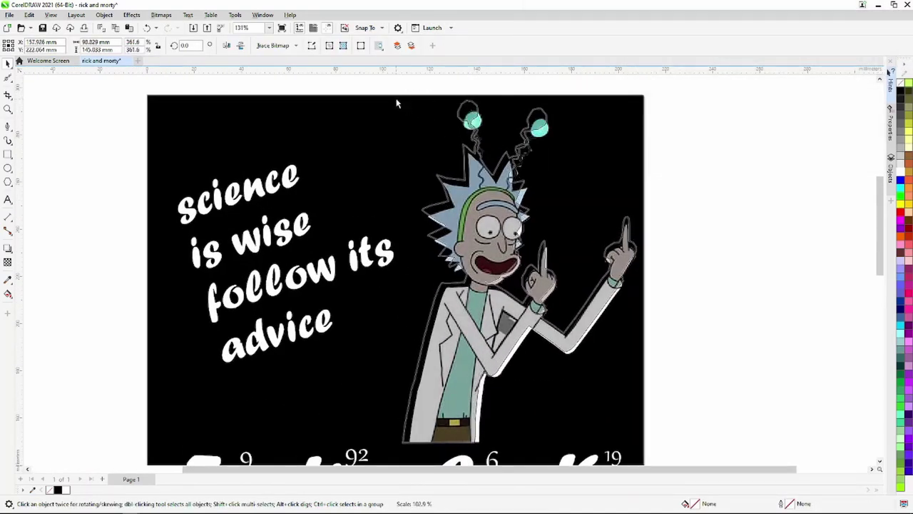
{"action": "scroll", "coordinate": [570, 178], "scroll_direction": "down", "scroll_amount": 2}
{"action": "scroll", "coordinate": [648, 195], "scroll_direction": "down", "scroll_amount": 2}
{"action": "scroll", "coordinate": [651, 200], "scroll_direction": "up", "scroll_amount": 1}
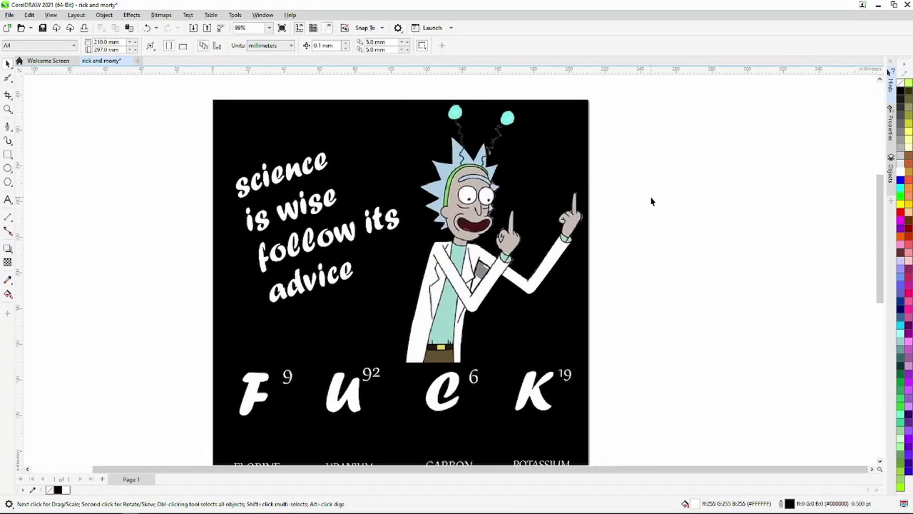
{"action": "scroll", "coordinate": [646, 210], "scroll_direction": "down", "scroll_amount": 1}
{"action": "scroll", "coordinate": [653, 346], "scroll_direction": "down", "scroll_amount": 2}
{"action": "scroll", "coordinate": [640, 377], "scroll_direction": "up", "scroll_amount": 2}
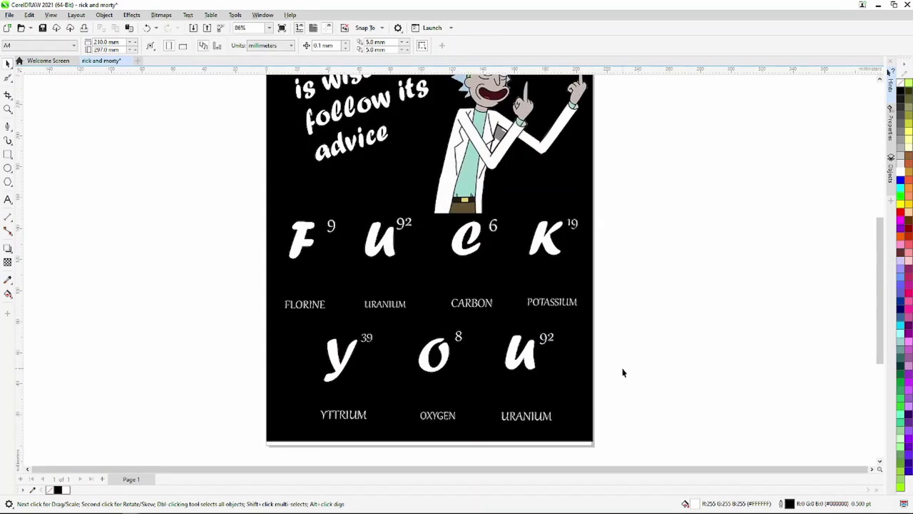
{"action": "scroll", "coordinate": [567, 316], "scroll_direction": "down", "scroll_amount": 1}
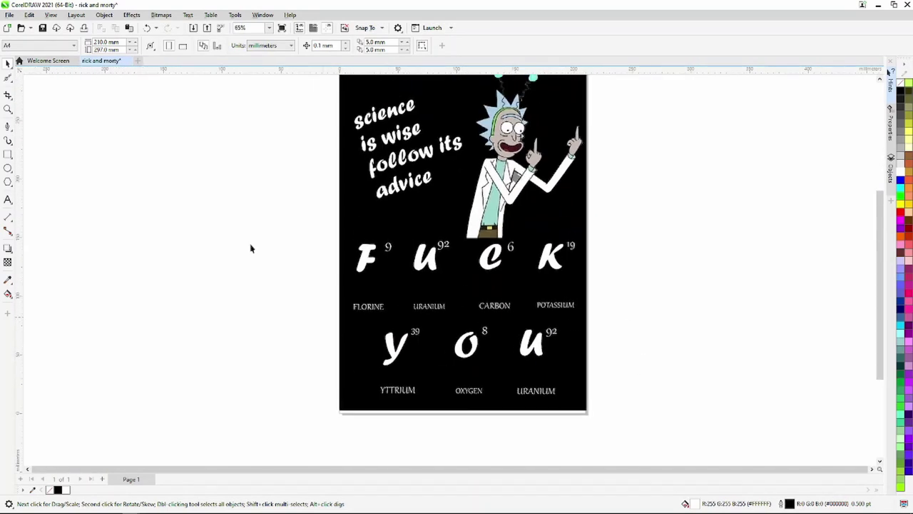
{"action": "scroll", "coordinate": [250, 249], "scroll_direction": "down", "scroll_amount": 1}
{"action": "left_click", "coordinate": [10, 15]}
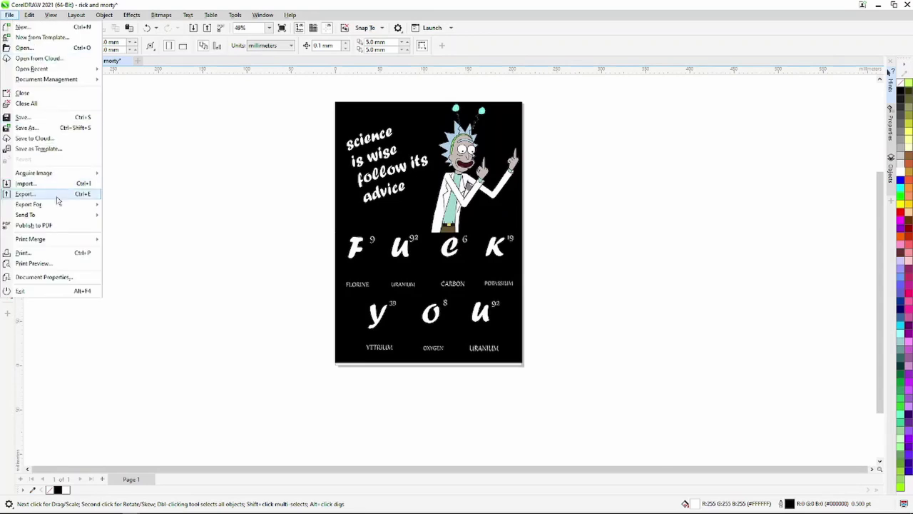
Export the poster as a high-quality JPEG 'rick and morty corel' in the rick and morty folder.
{"action": "left_click", "coordinate": [82, 192]}
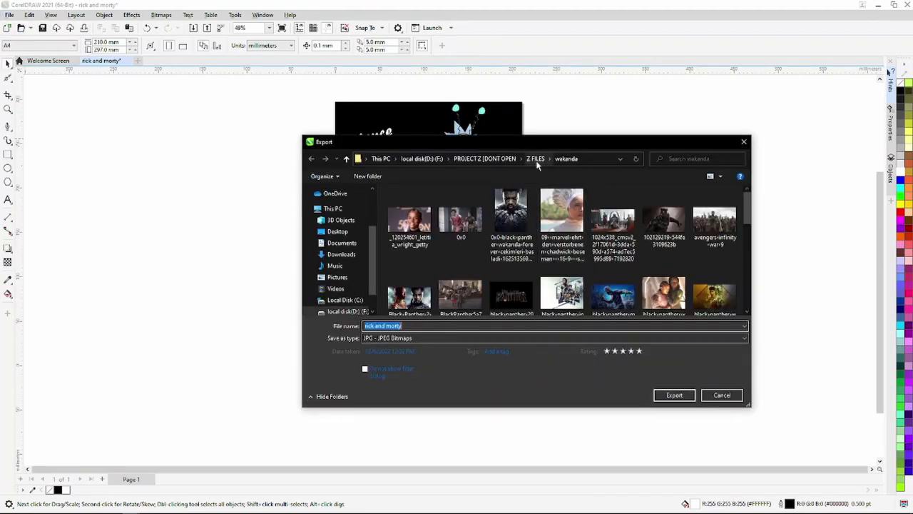
{"action": "left_click", "coordinate": [535, 158]}
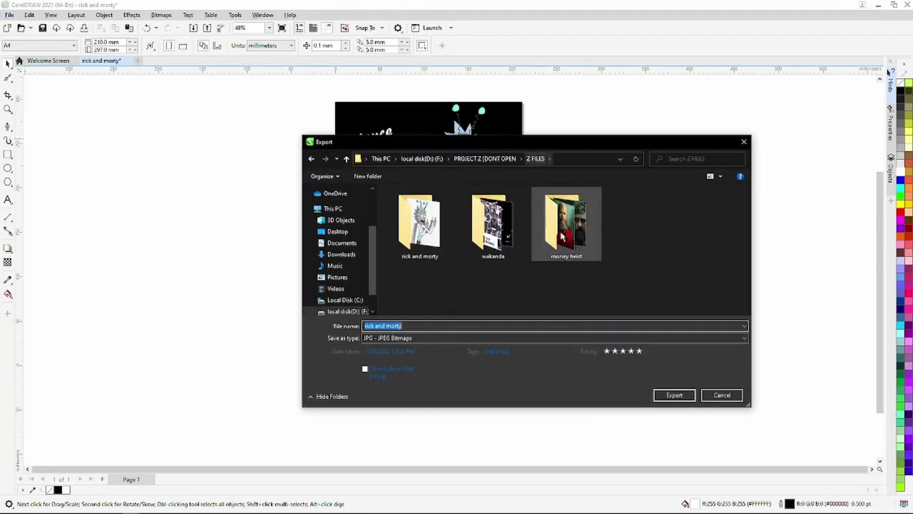
{"action": "left_click", "coordinate": [448, 325]}
{"action": "type", "text": "corel"}
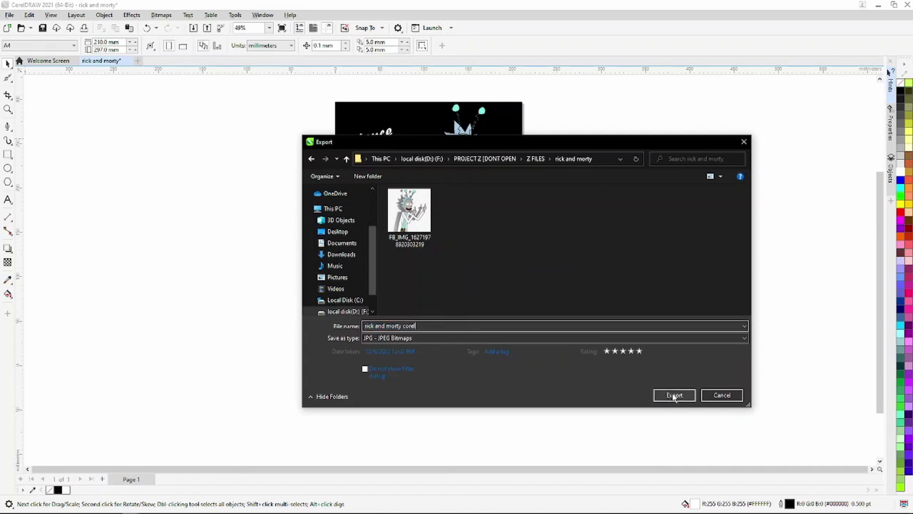
{"action": "left_click", "coordinate": [674, 396]}
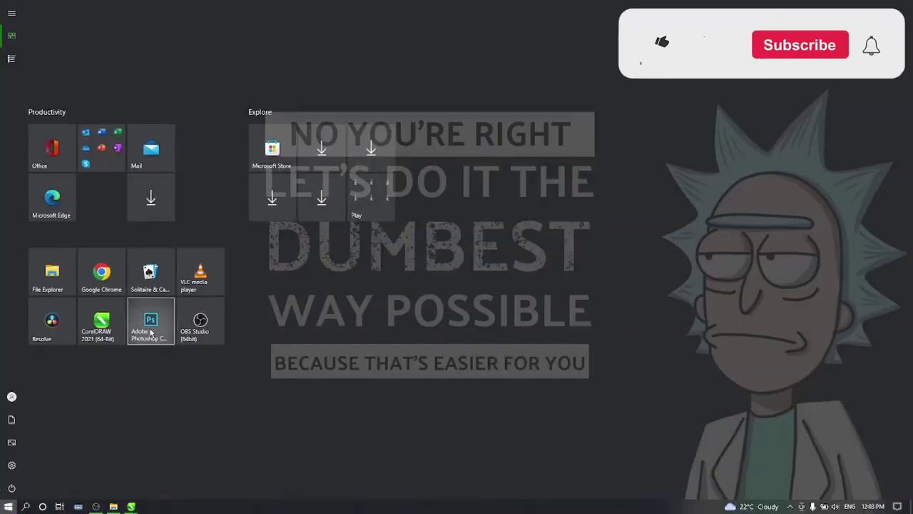
Launch Photoshop and create a new blank document named 'rick and morty'.
{"action": "left_click", "coordinate": [150, 331]}
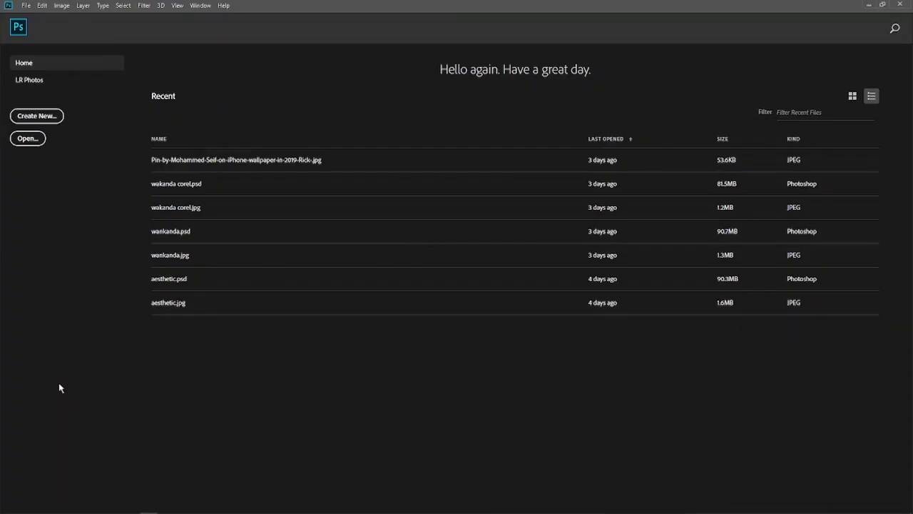
{"action": "left_click", "coordinate": [45, 118]}
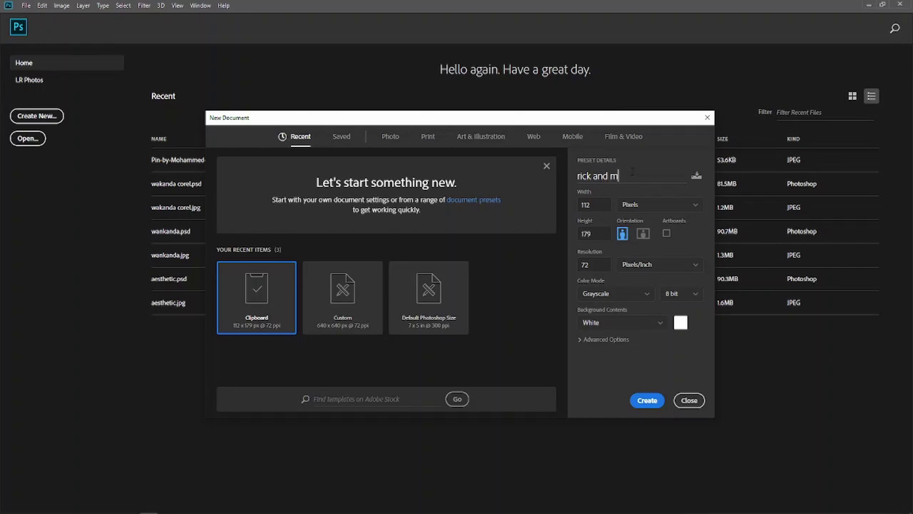
{"action": "left_click", "coordinate": [651, 401]}
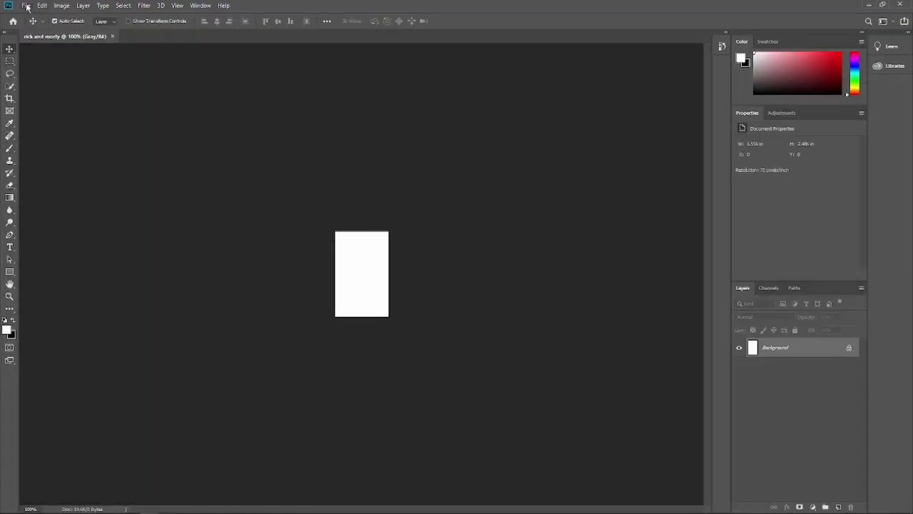
Open 'rick and morty corel.jpg' from F:\PROJECT Z (DONT OPEN)\Z FILES\rick and morty.
{"action": "left_click", "coordinate": [27, 7]}
{"action": "left_click", "coordinate": [32, 26]}
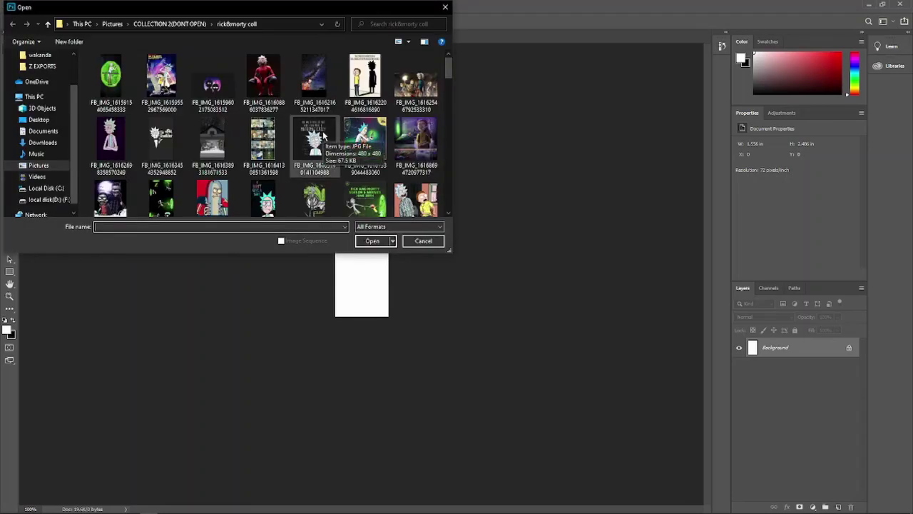
{"action": "left_click", "coordinate": [322, 134]}
{"action": "left_click", "coordinate": [173, 25]}
{"action": "left_click", "coordinate": [37, 200]}
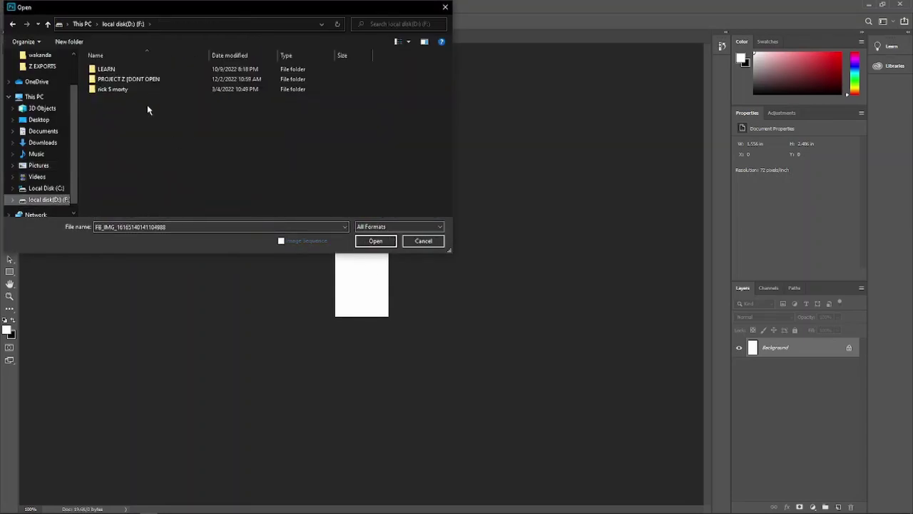
{"action": "double_click", "coordinate": [149, 71]}
{"action": "double_click", "coordinate": [424, 82]}
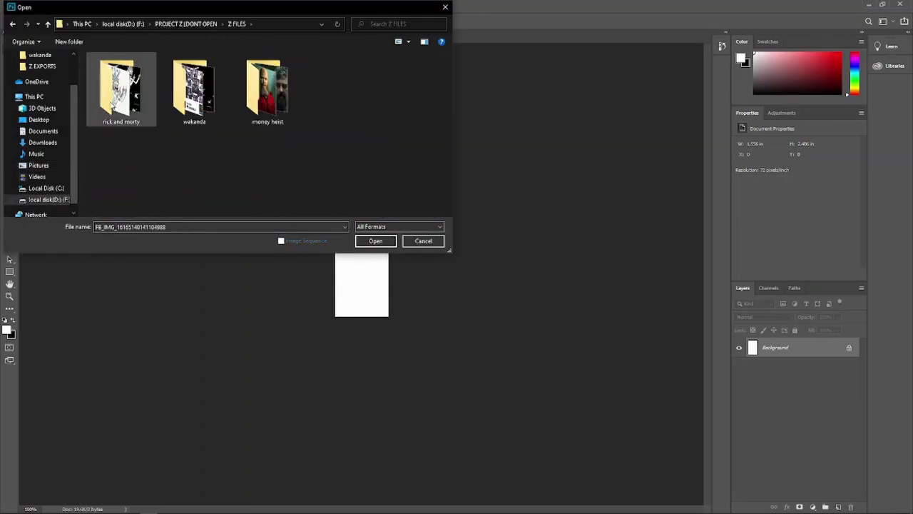
{"action": "double_click", "coordinate": [126, 80]}
{"action": "left_click", "coordinate": [163, 80]}
{"action": "left_click", "coordinate": [375, 240]}
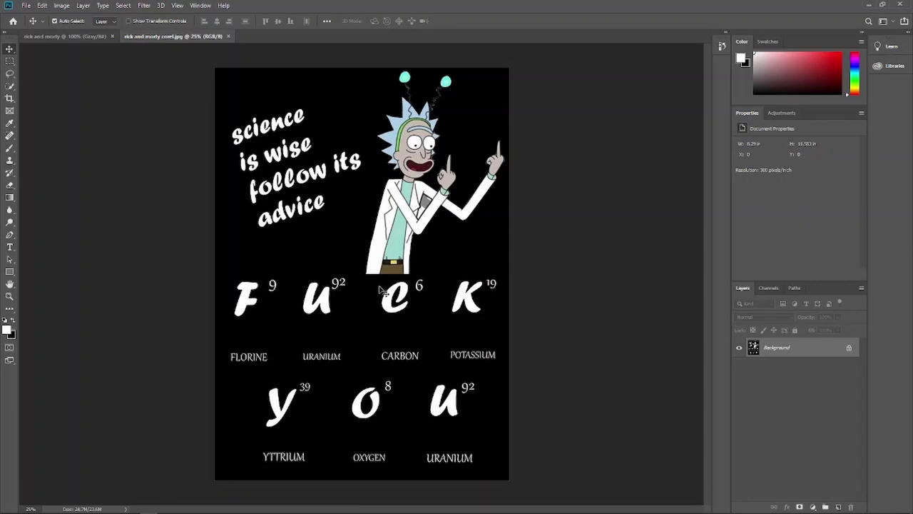
Unlock the poster's Background layer, convert it to a smart object, and apply Camera Raw Filter.
{"action": "left_click", "coordinate": [850, 348]}
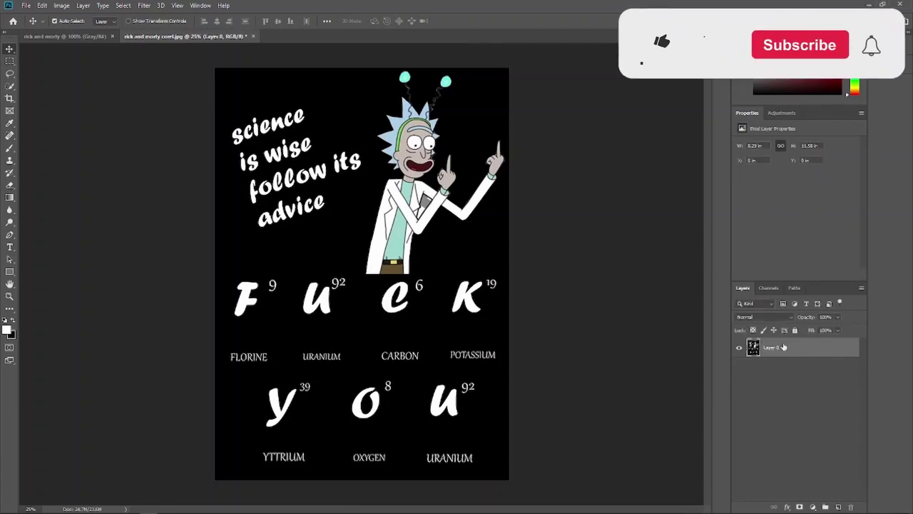
{"action": "right_click", "coordinate": [785, 335]}
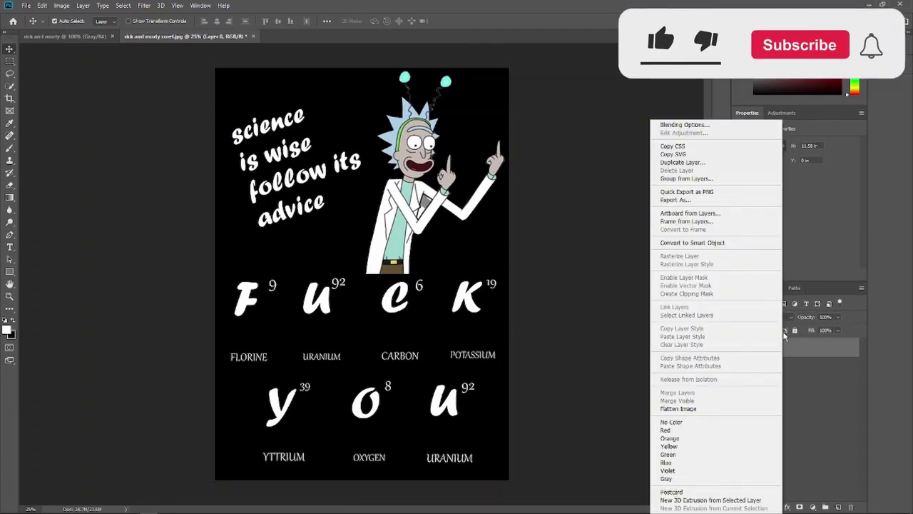
{"action": "left_click", "coordinate": [711, 244]}
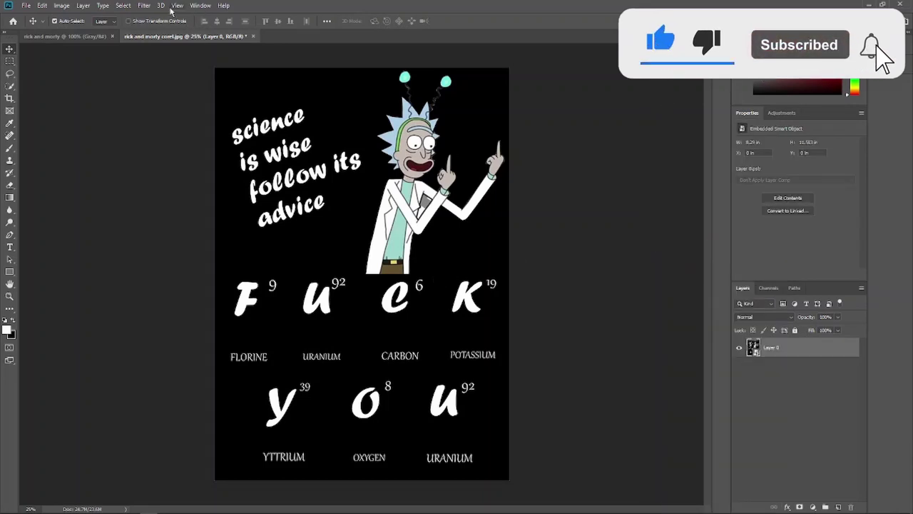
{"action": "left_click", "coordinate": [143, 5]}
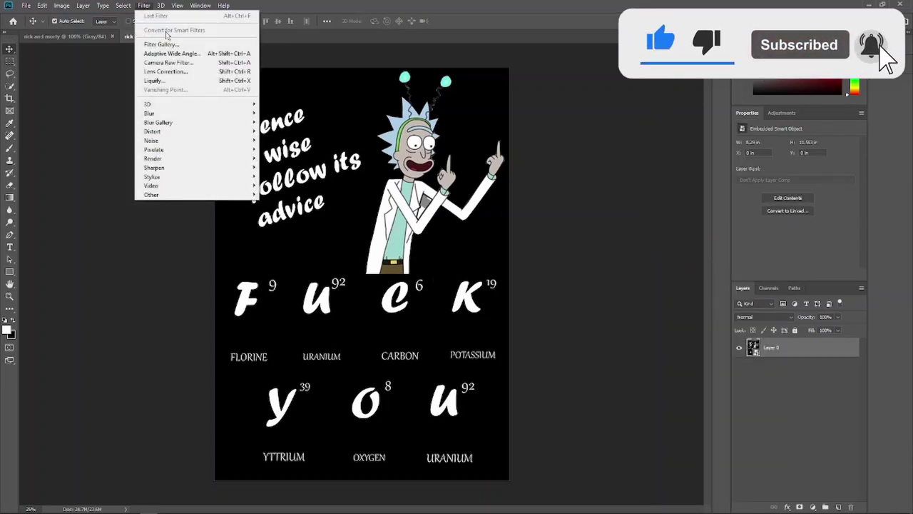
{"action": "left_click", "coordinate": [188, 71]}
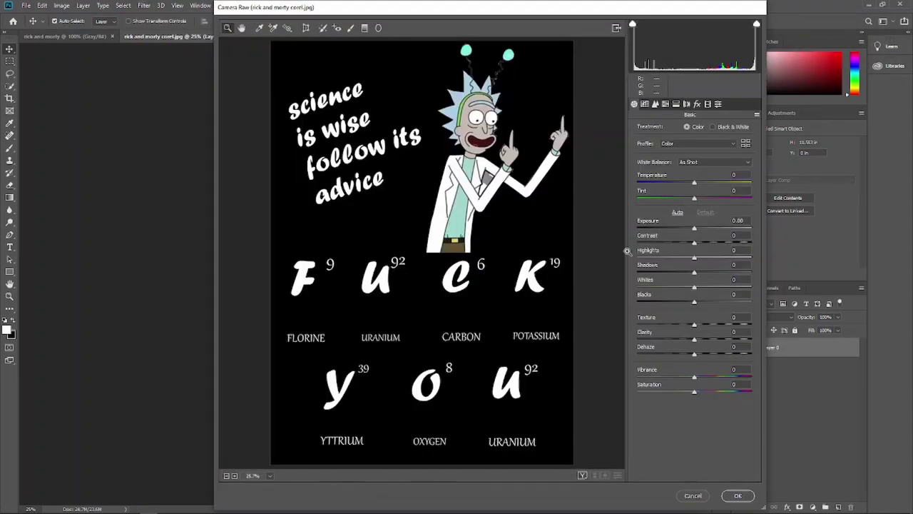
Load the saved Camera Raw settings file 'my filters.xmp' onto the poster.
{"action": "left_click", "coordinate": [757, 117]}
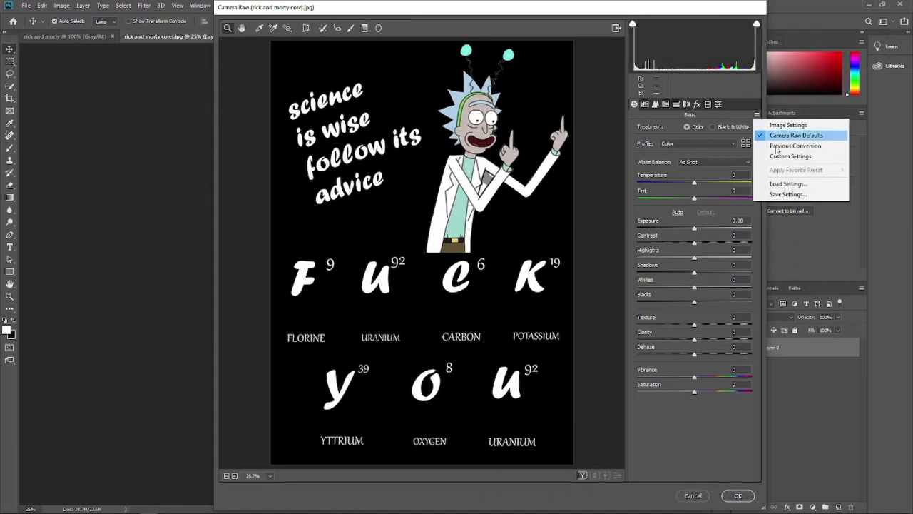
{"action": "left_click", "coordinate": [785, 185]}
{"action": "left_click", "coordinate": [341, 86]}
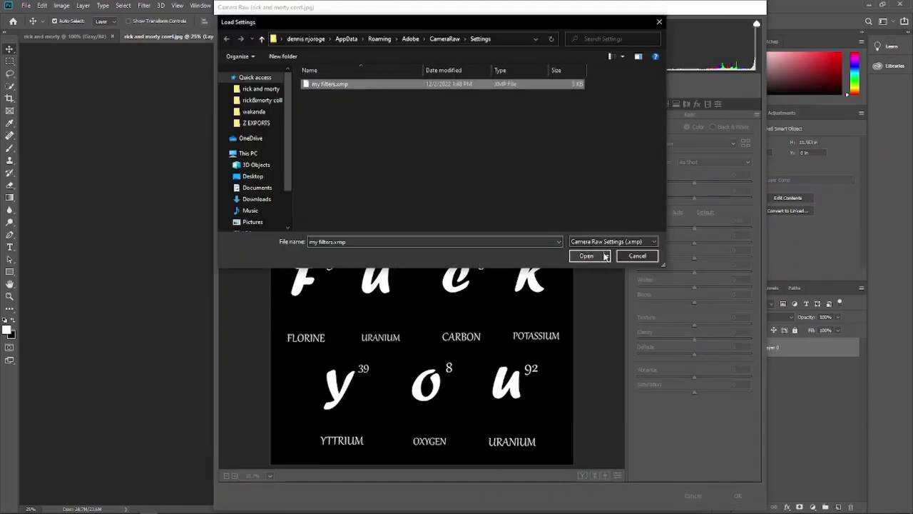
{"action": "left_click", "coordinate": [594, 258]}
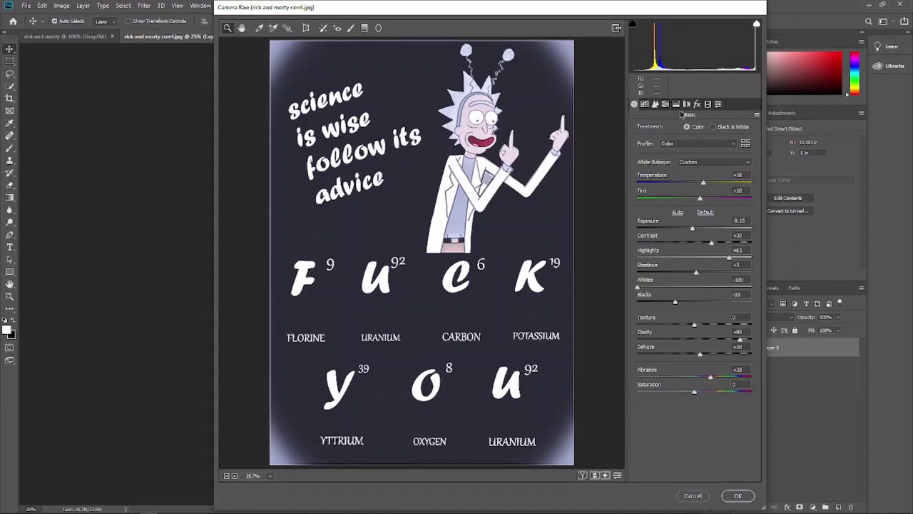
Review the loaded adjustment panels and set Calibration Shadows Tint to -11.
{"action": "left_click", "coordinate": [644, 104]}
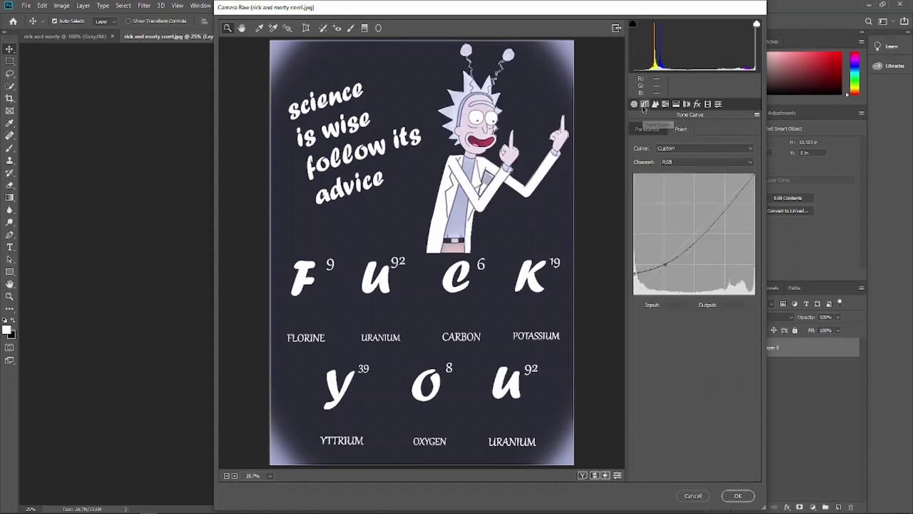
{"action": "left_click", "coordinate": [656, 105]}
{"action": "left_click", "coordinate": [666, 105]}
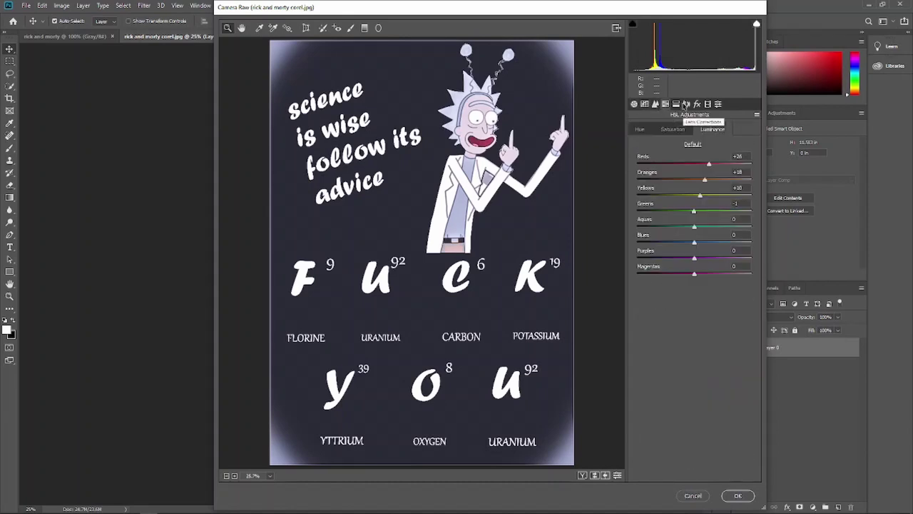
{"action": "left_click", "coordinate": [676, 104]}
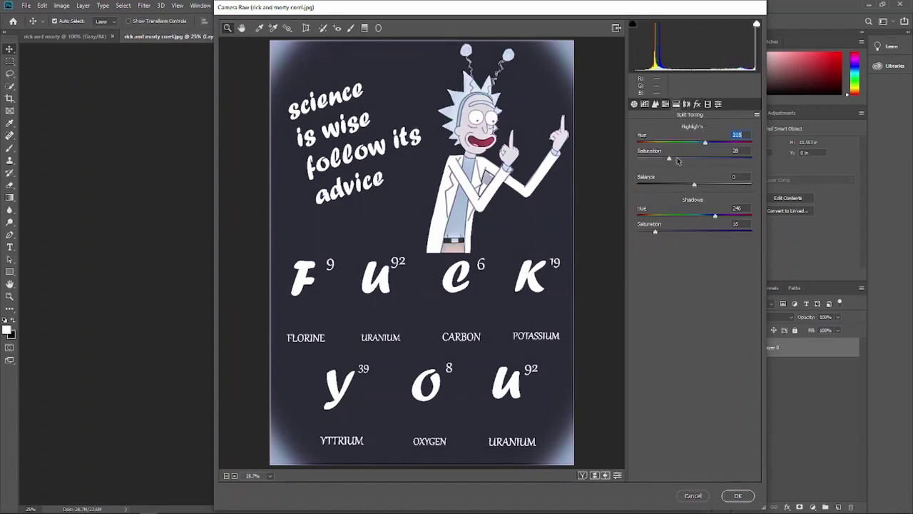
{"action": "left_click", "coordinate": [697, 104]}
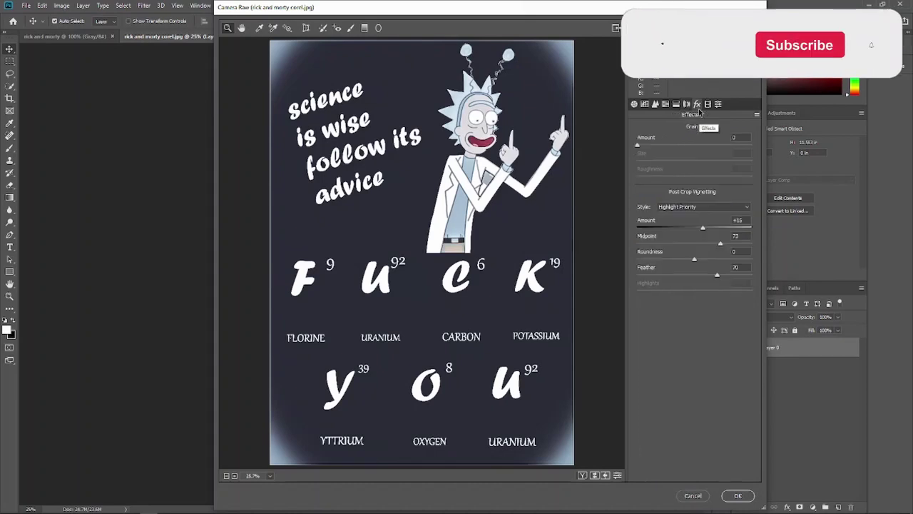
{"action": "left_click", "coordinate": [708, 104]}
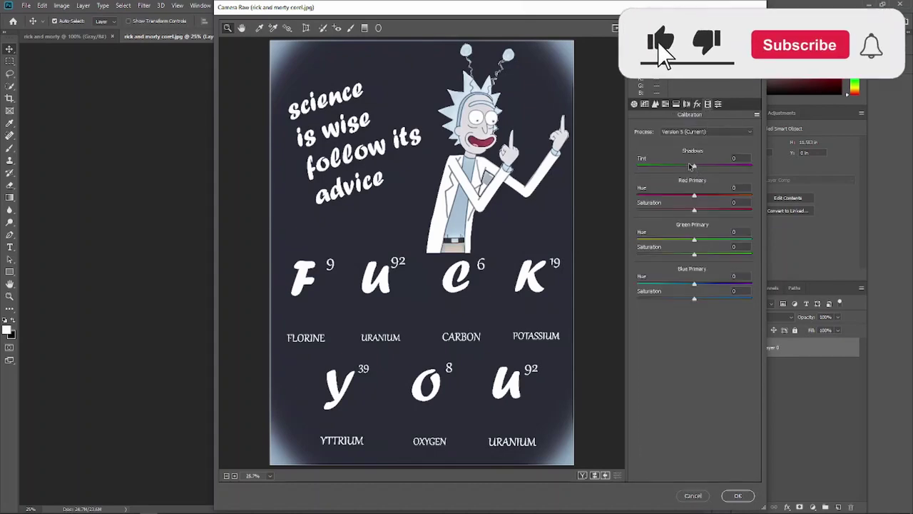
{"action": "left_click_drag", "start_coordinate": [691, 166], "coordinate": [687, 166]}
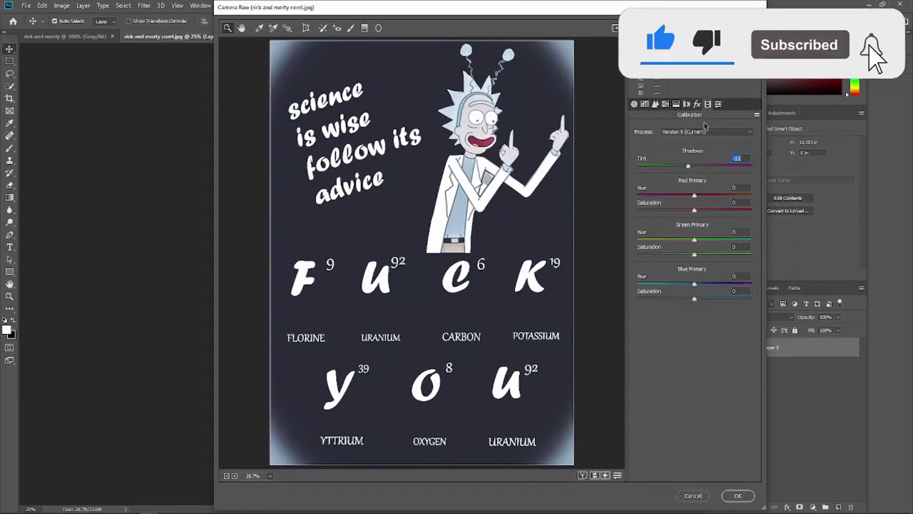
{"action": "left_click", "coordinate": [705, 132]}
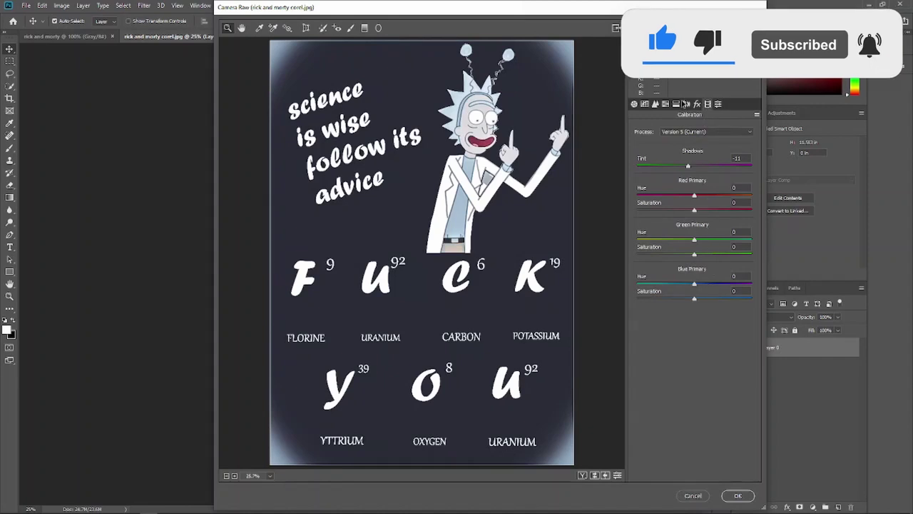
Lower the vignetting amount for a softer corner vignette and commit the Camera Raw filter.
{"action": "left_click", "coordinate": [697, 105]}
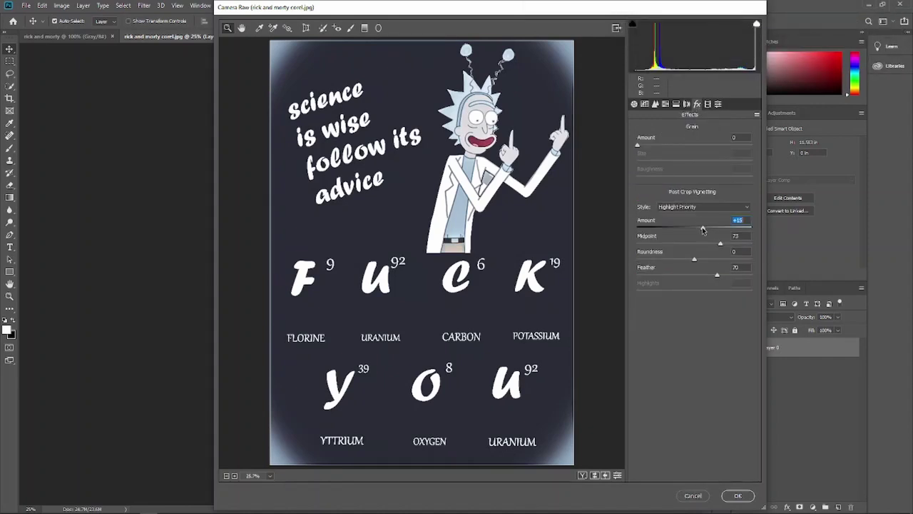
{"action": "left_click_drag", "start_coordinate": [703, 229], "coordinate": [698, 229]}
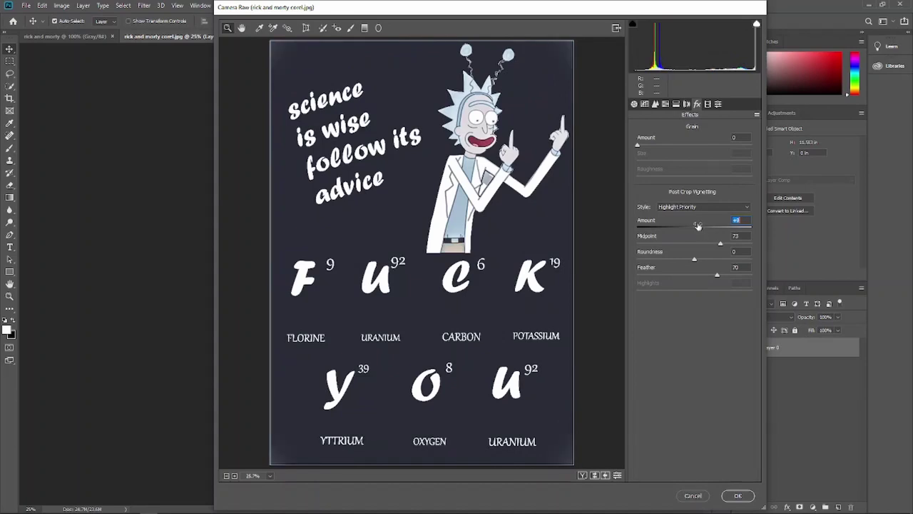
{"action": "left_click", "coordinate": [738, 495]}
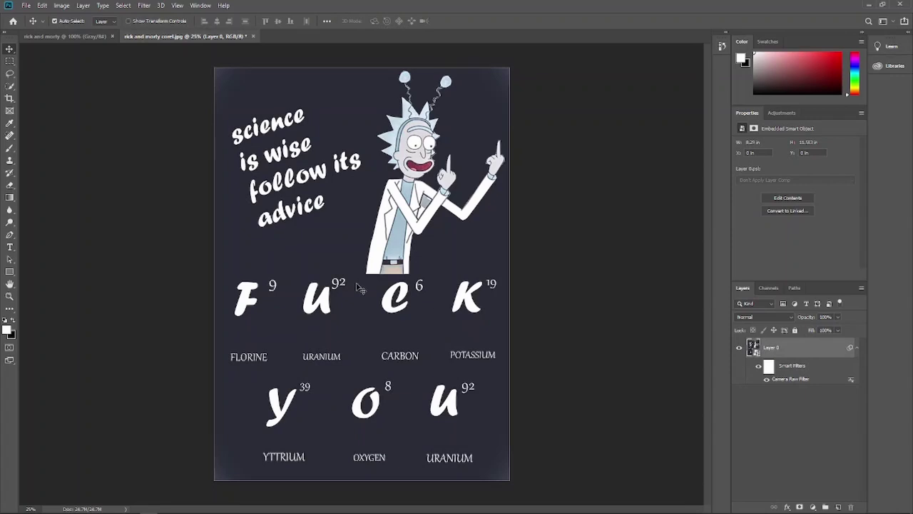
Export the poster as a 100%-quality JPG named 'rick and morty ps' in the rick and morty folder.
{"action": "left_click", "coordinate": [30, 5]}
{"action": "mouse_move", "coordinate": [36, 134]}
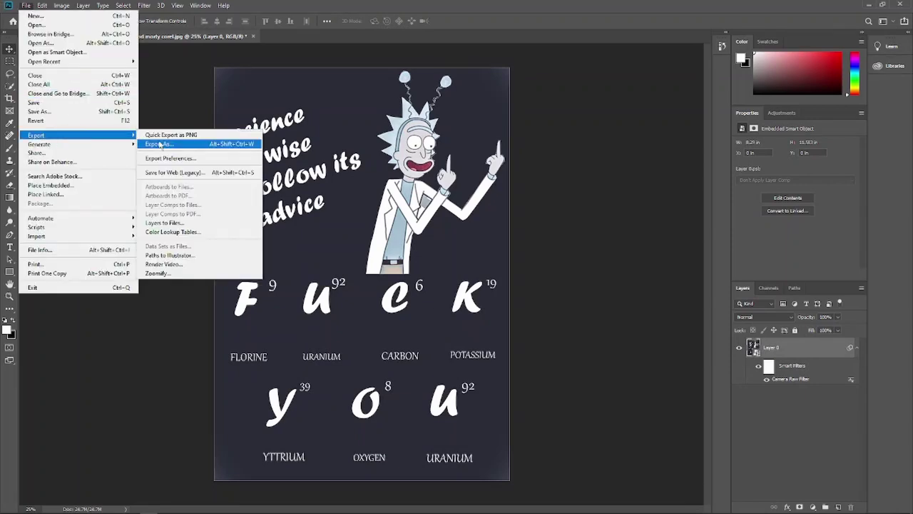
{"action": "left_click", "coordinate": [193, 149]}
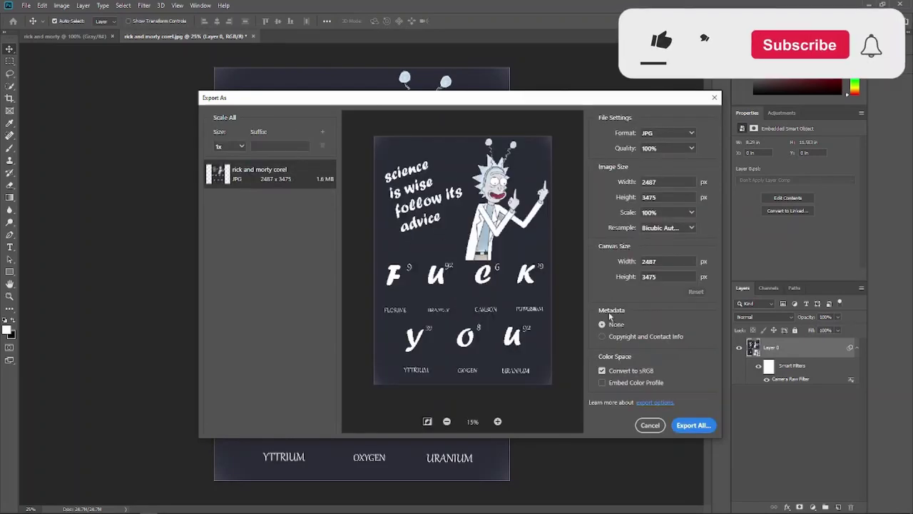
{"action": "left_click", "coordinate": [684, 424]}
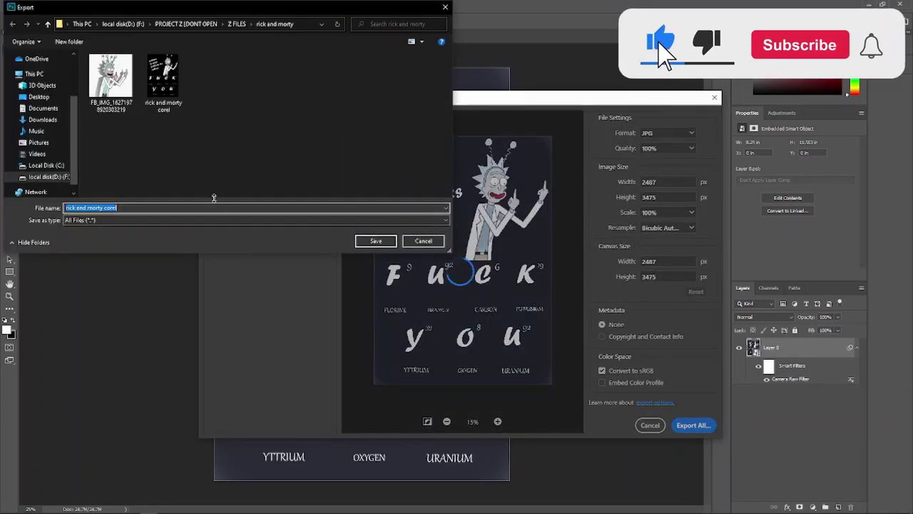
{"action": "key", "text": "BackSpace"}
{"action": "key", "text": "BackSpace"}
{"action": "key", "text": "BackSpace"}
{"action": "type", "text": "ps"}
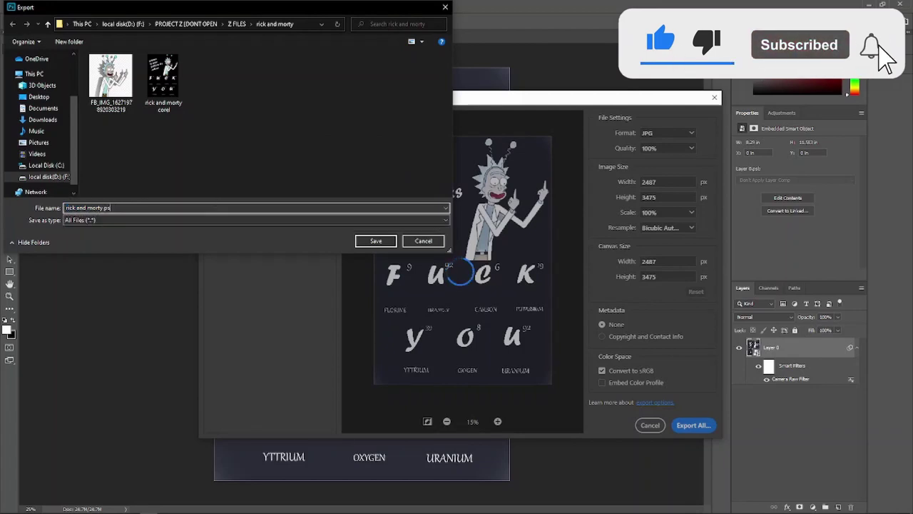
{"action": "left_click", "coordinate": [376, 241]}
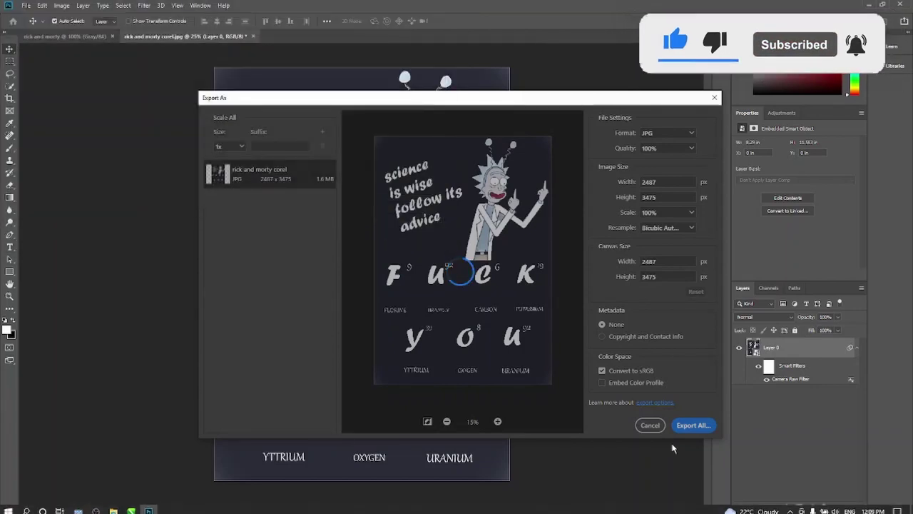